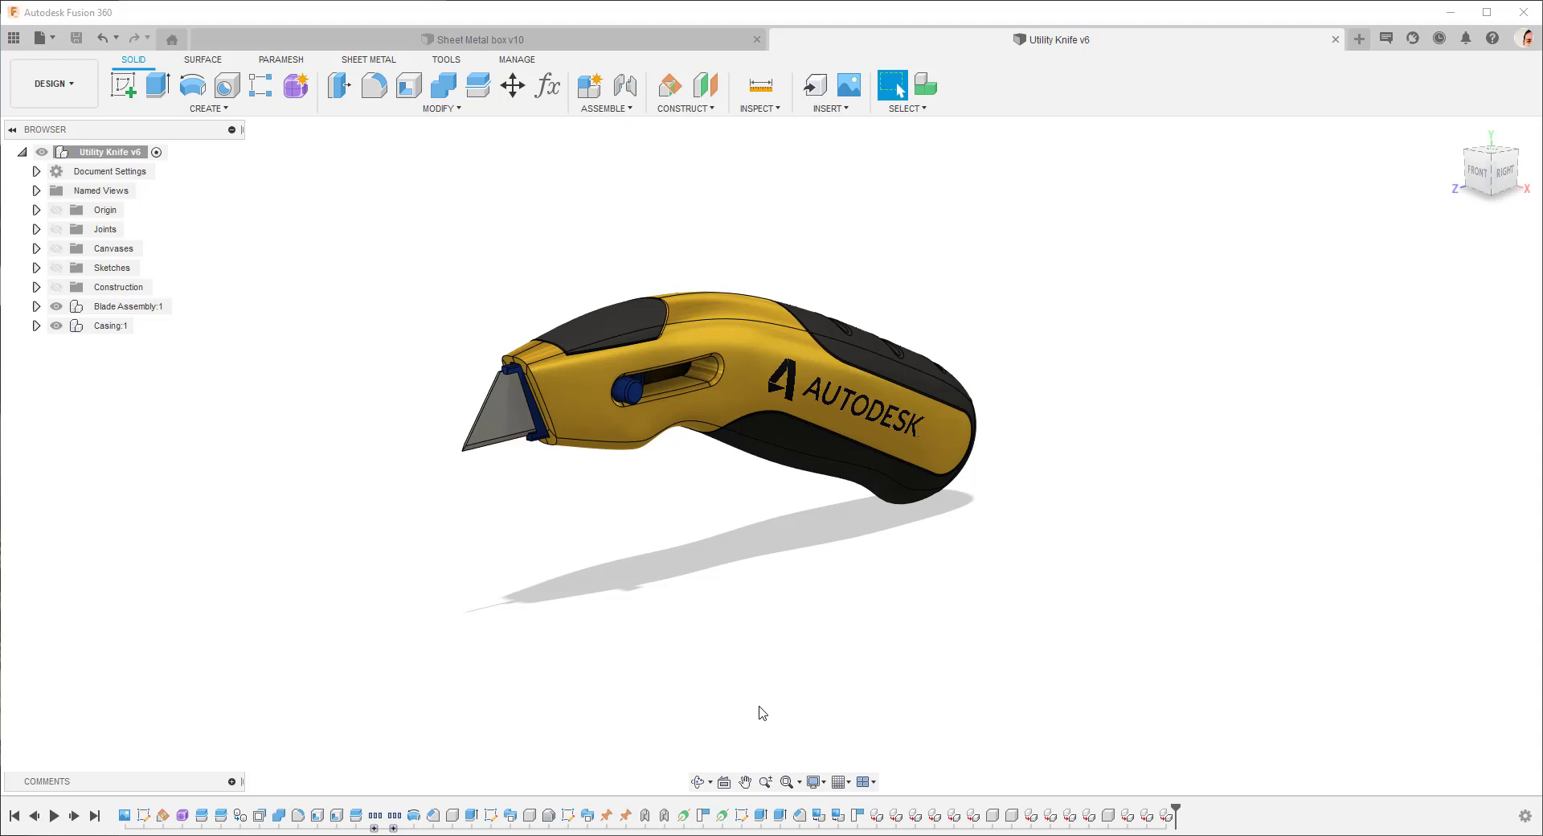
Create a new drawing template from the File menu, based on the Clint - A2 template.
click(38, 38)
click(98, 127)
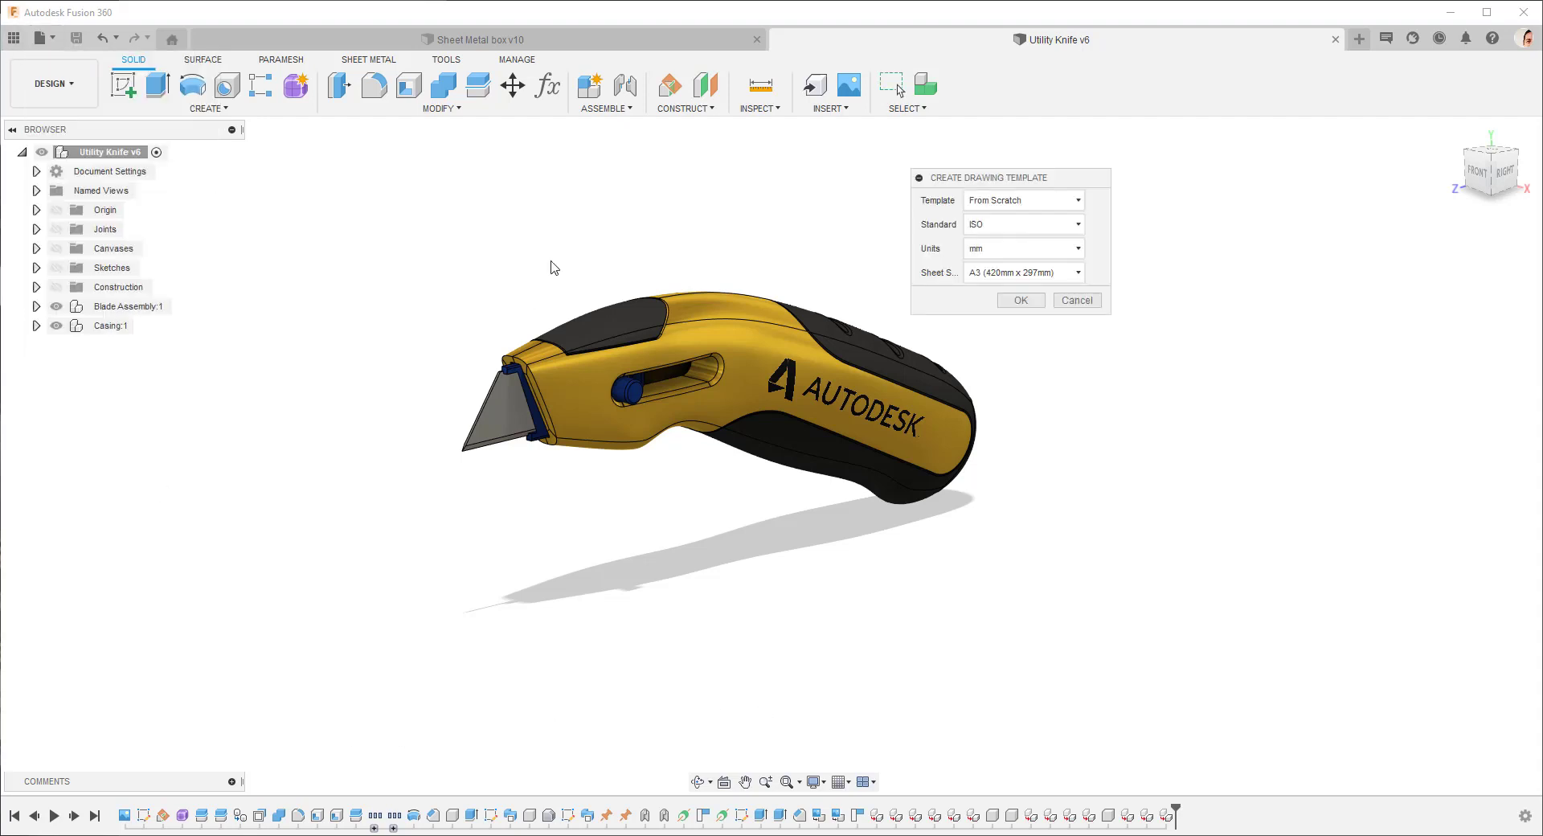
click(1029, 201)
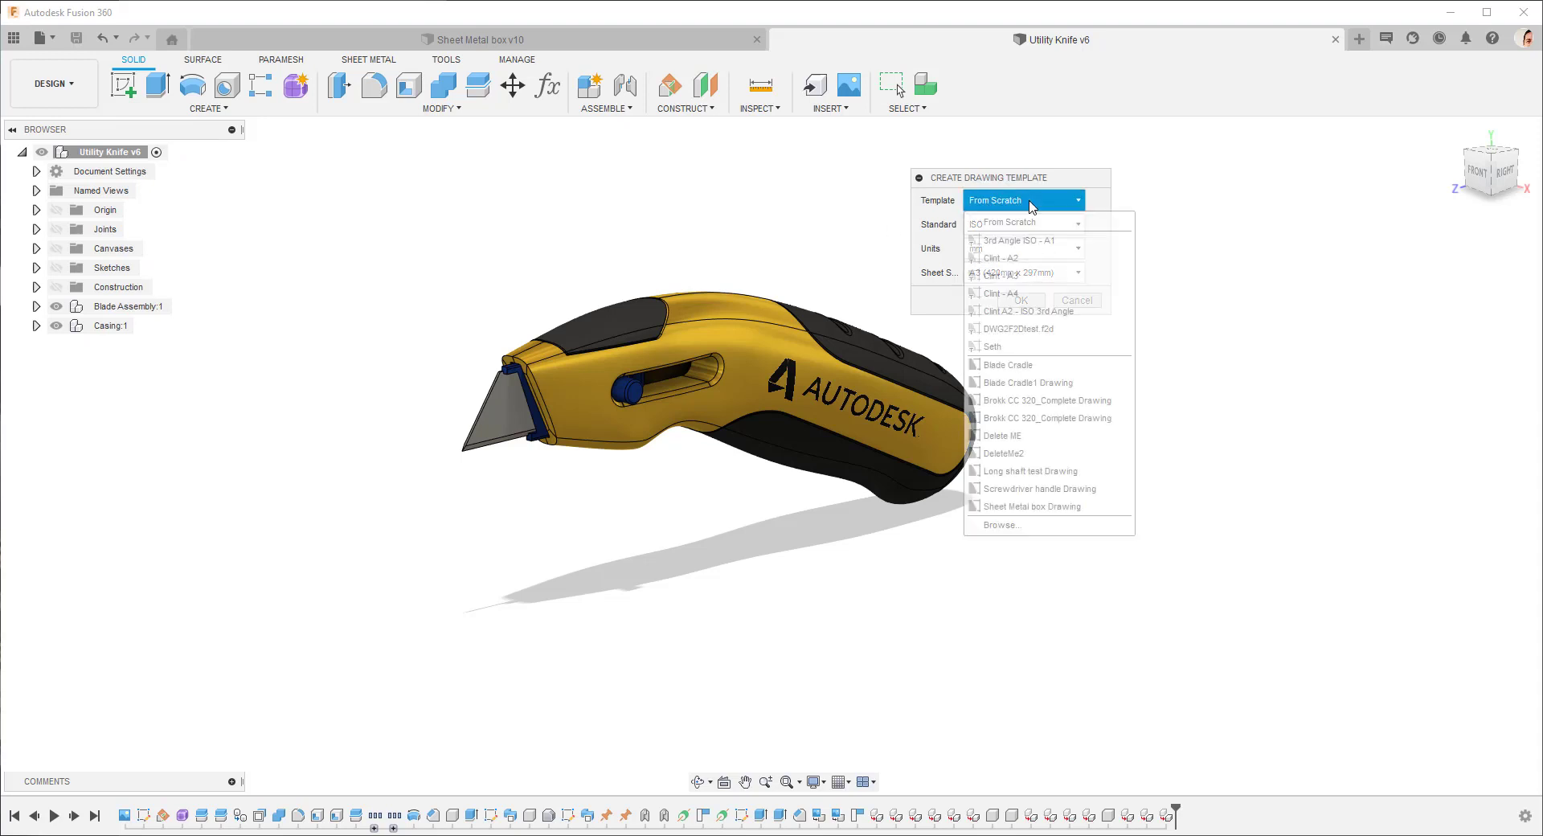
click(1010, 258)
click(1020, 301)
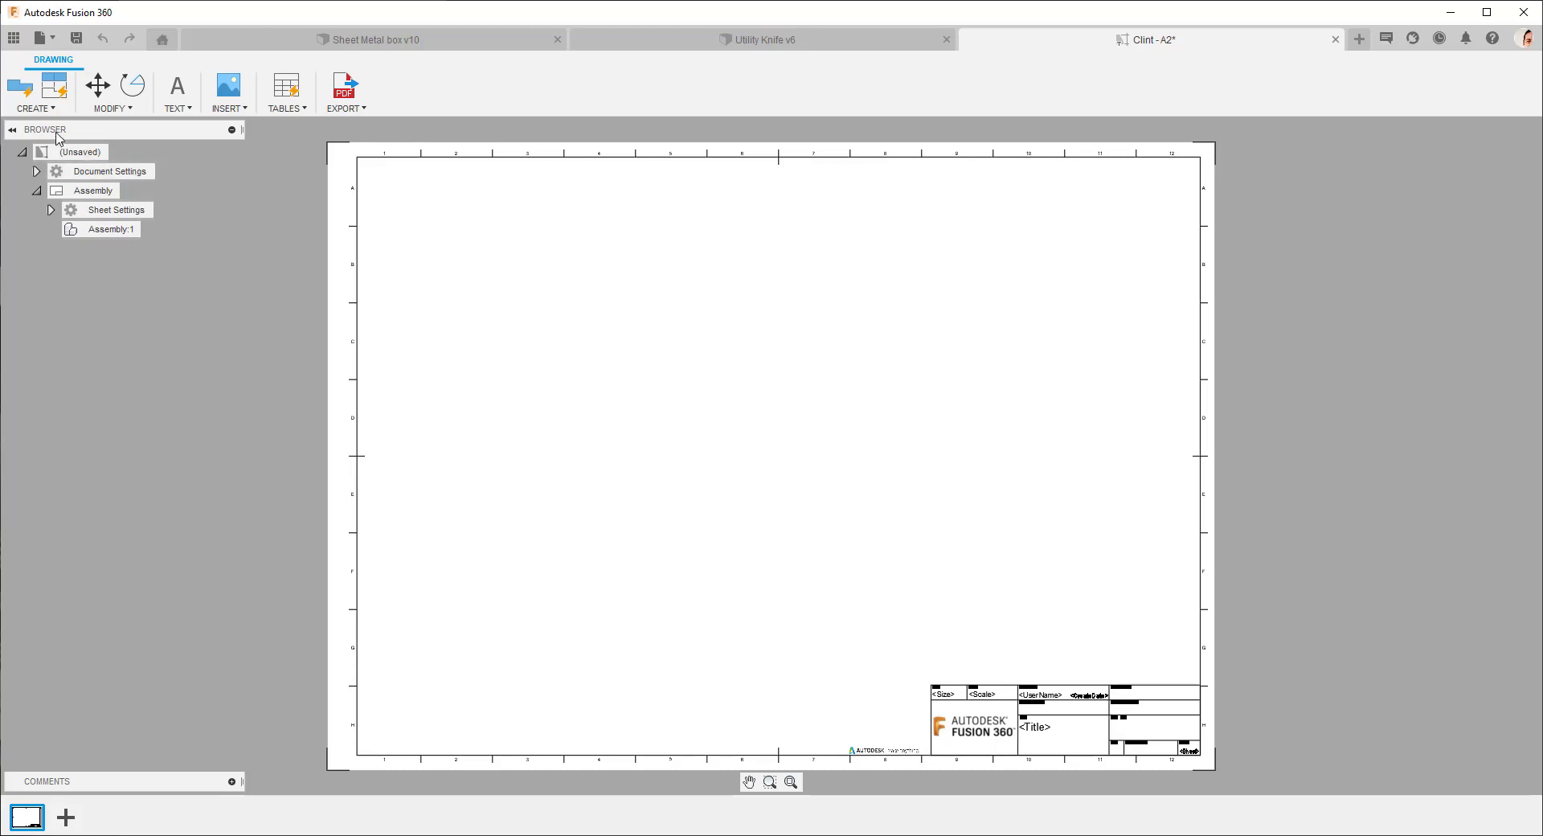
Place the assembly placeholder front base view at the sheet's upper left.
click(20, 85)
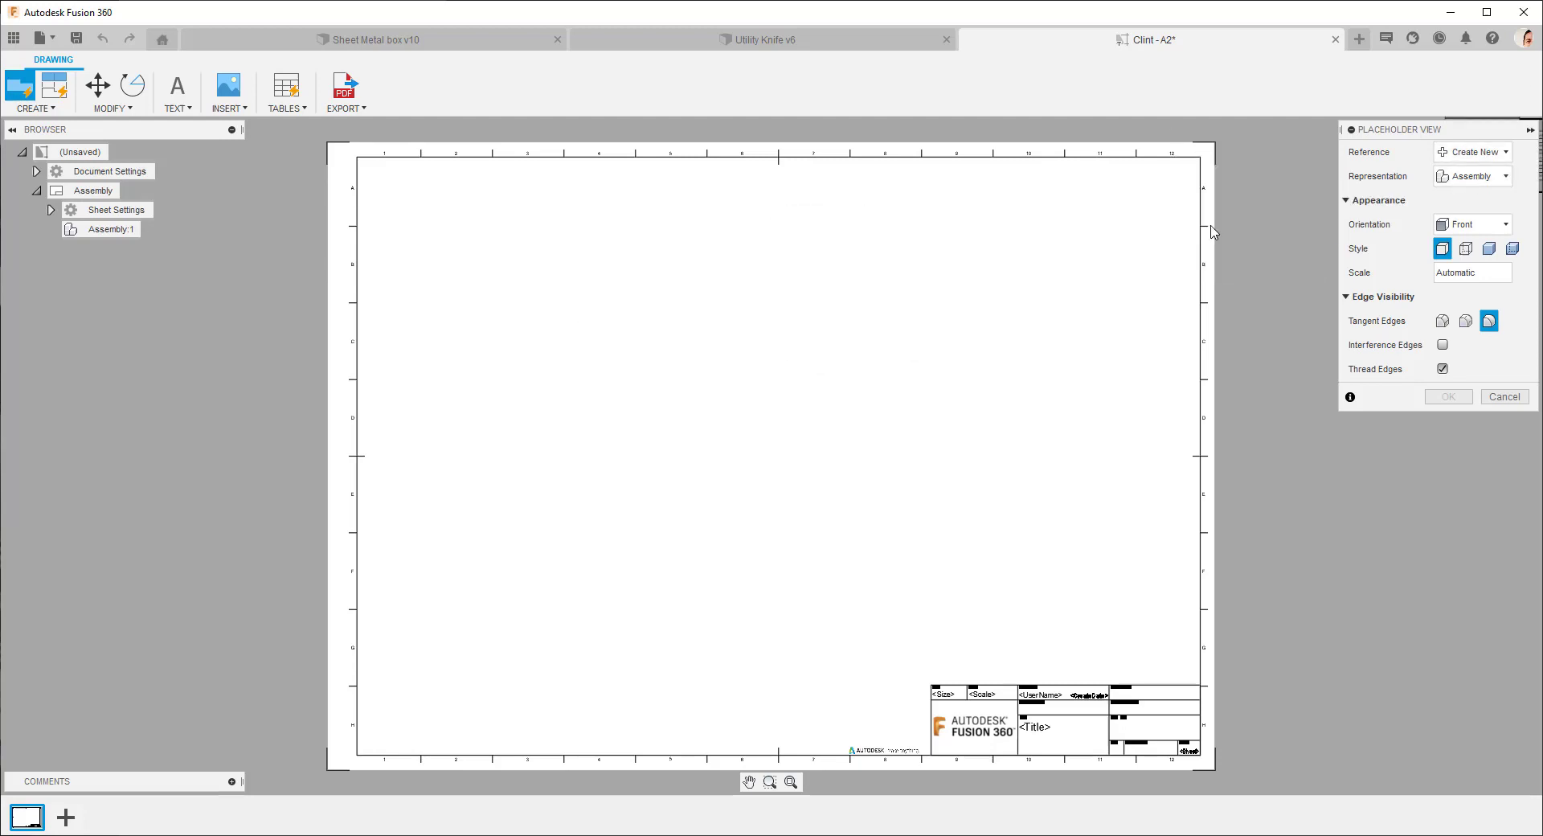
click(547, 309)
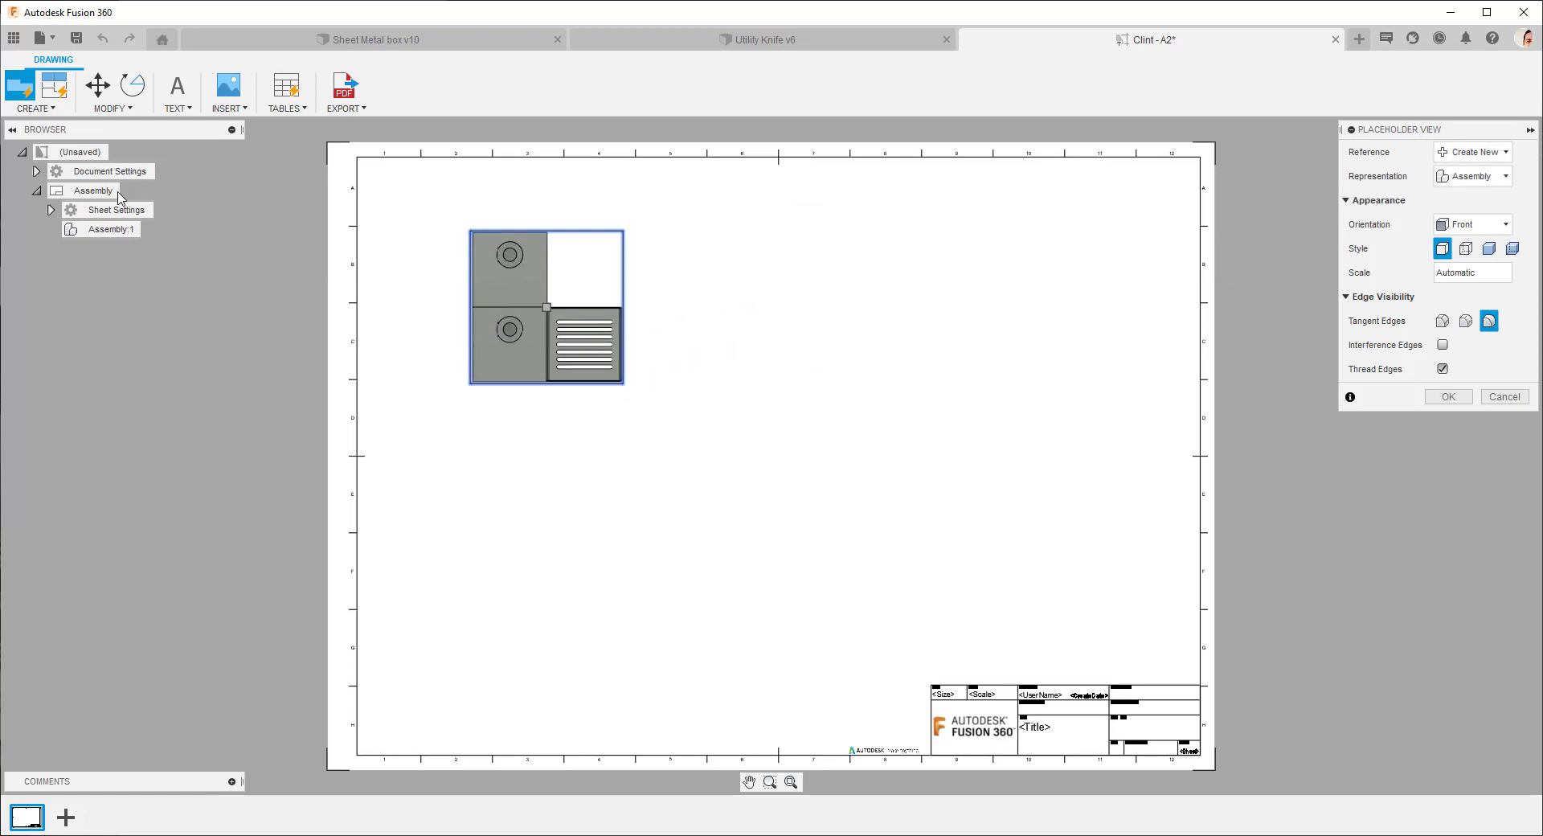
click(54, 85)
Project right, bottom and isometric views from the front base view.
click(518, 291)
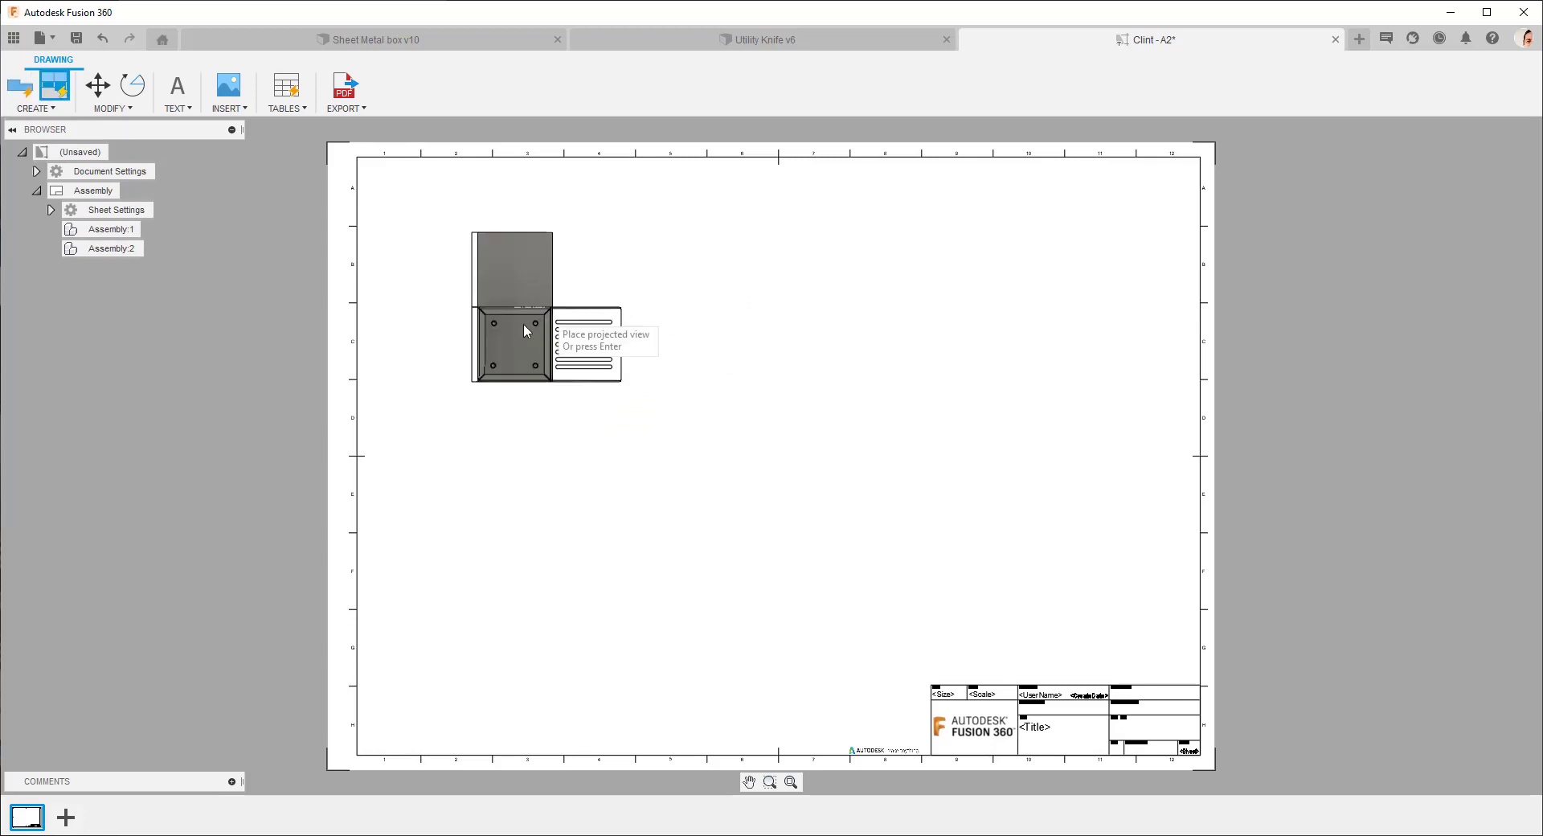
click(870, 315)
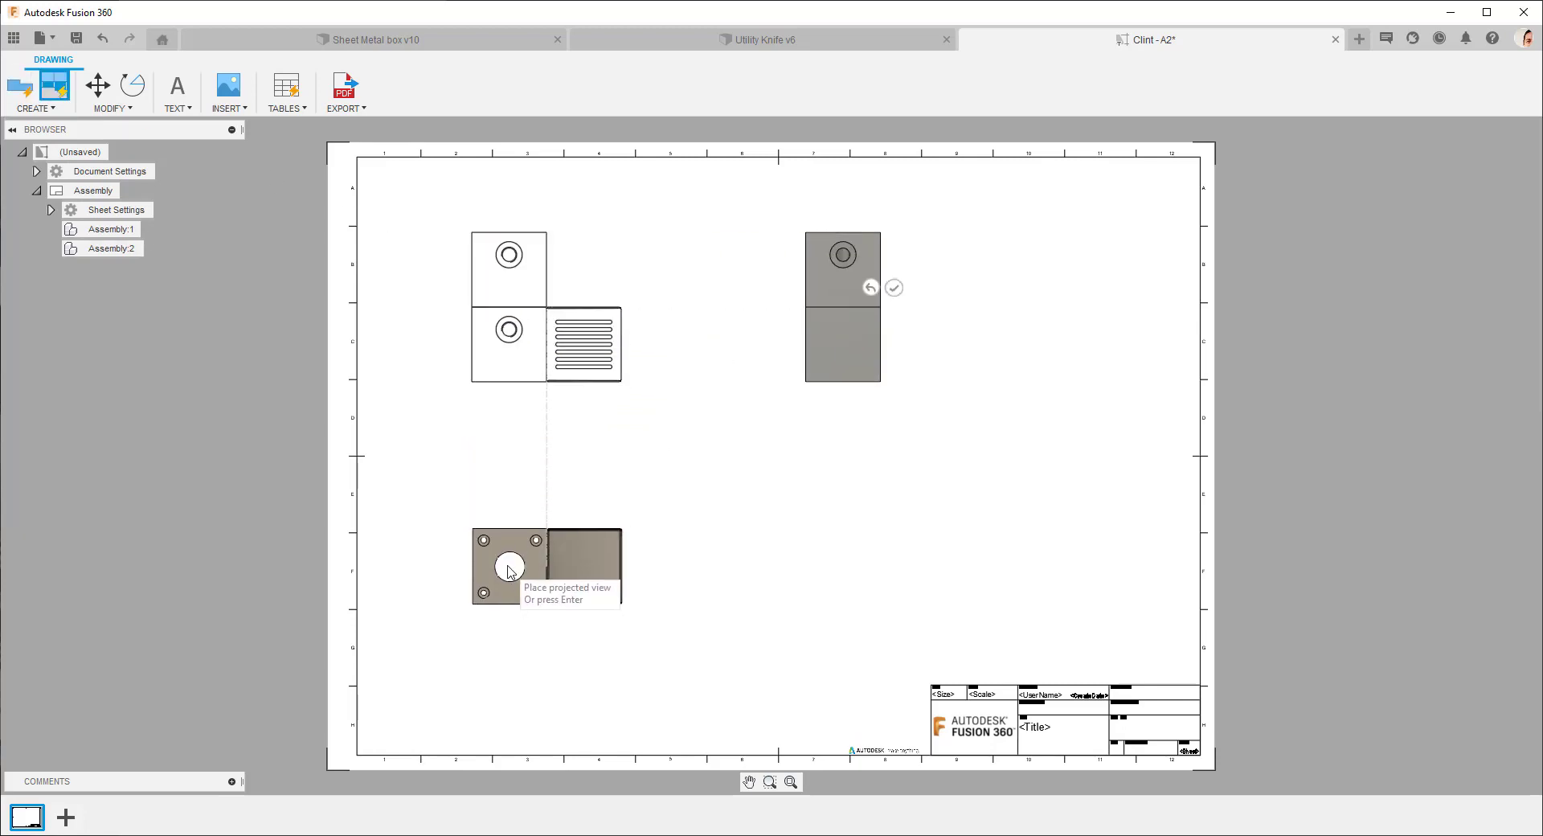
click(509, 569)
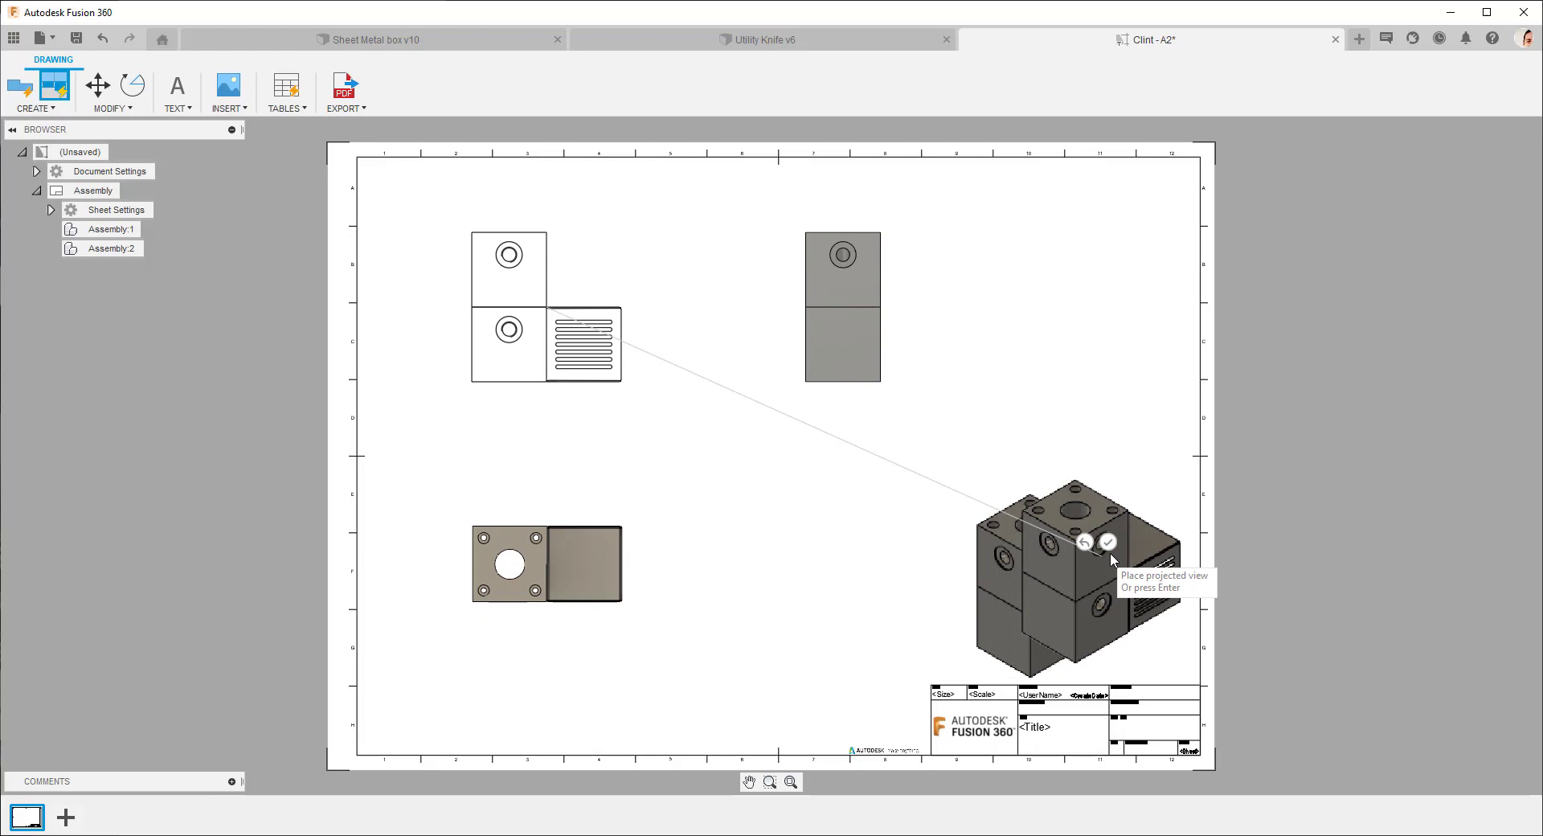
click(1108, 542)
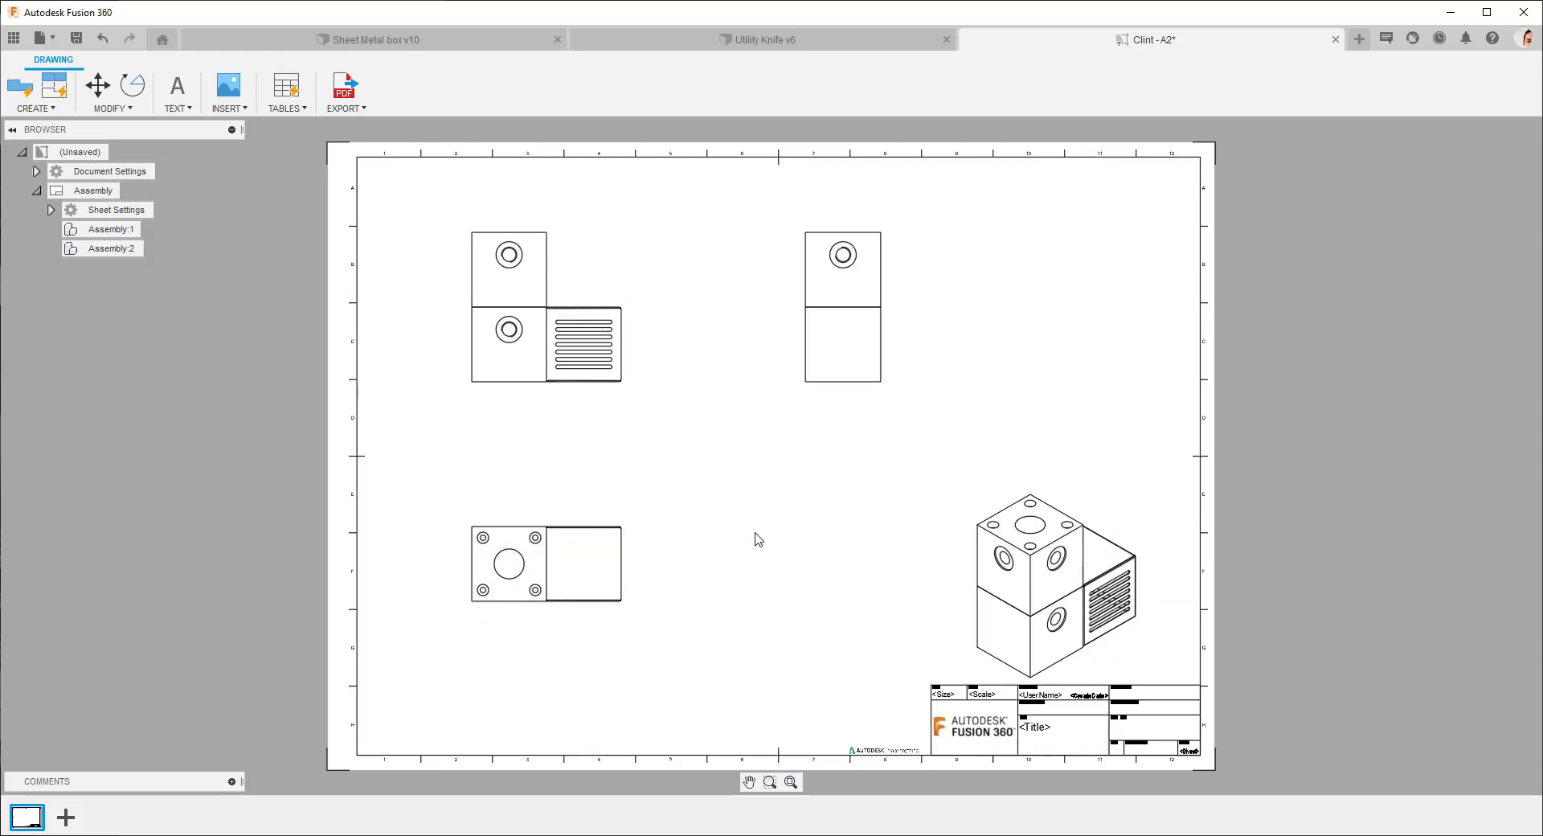
Place a parts list at the top-right corner with a structure listing sub-components.
click(286, 86)
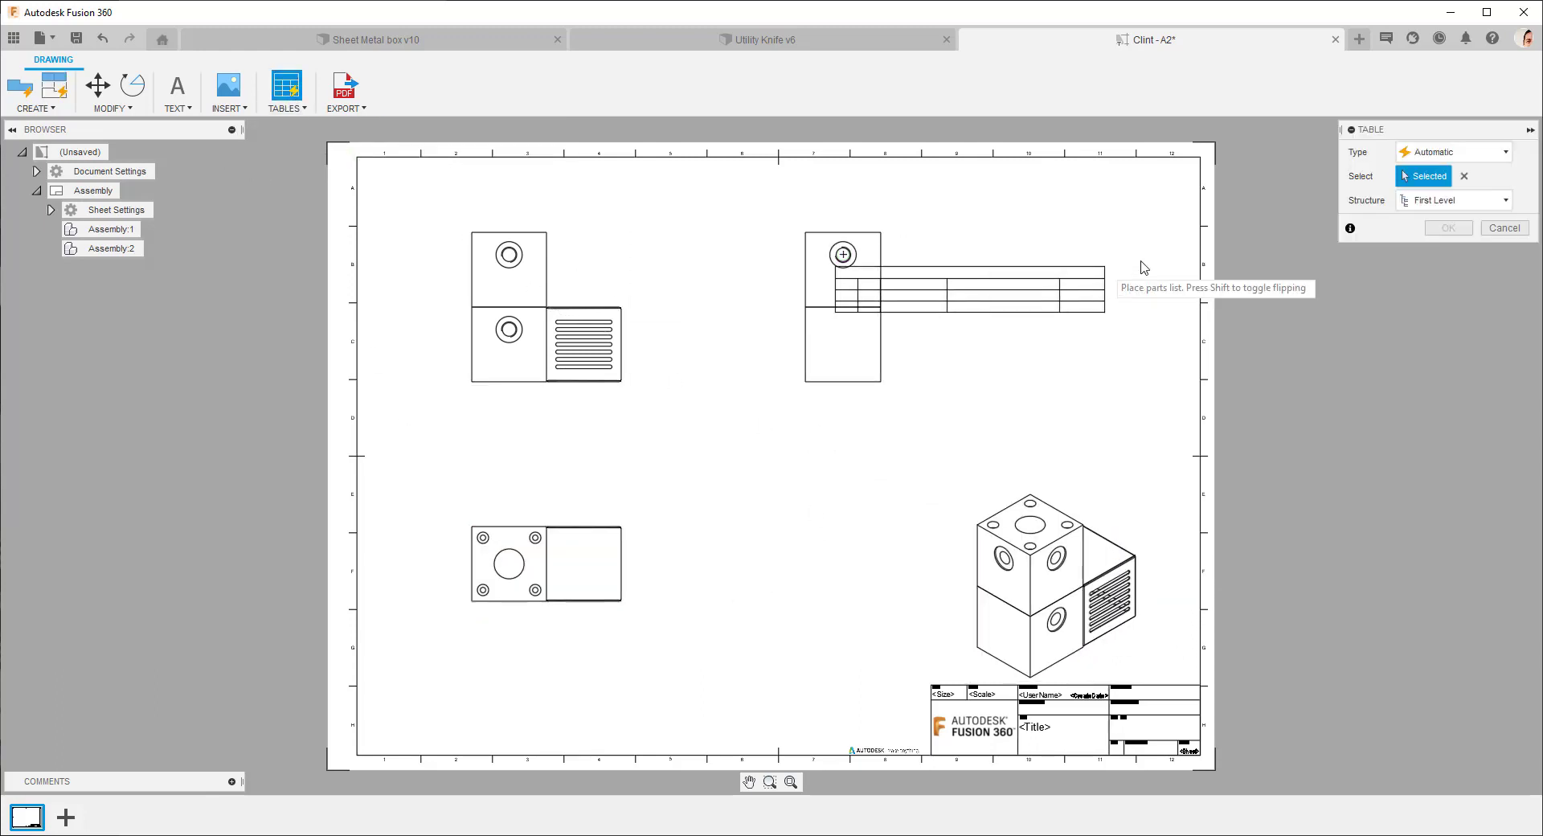
click(1201, 157)
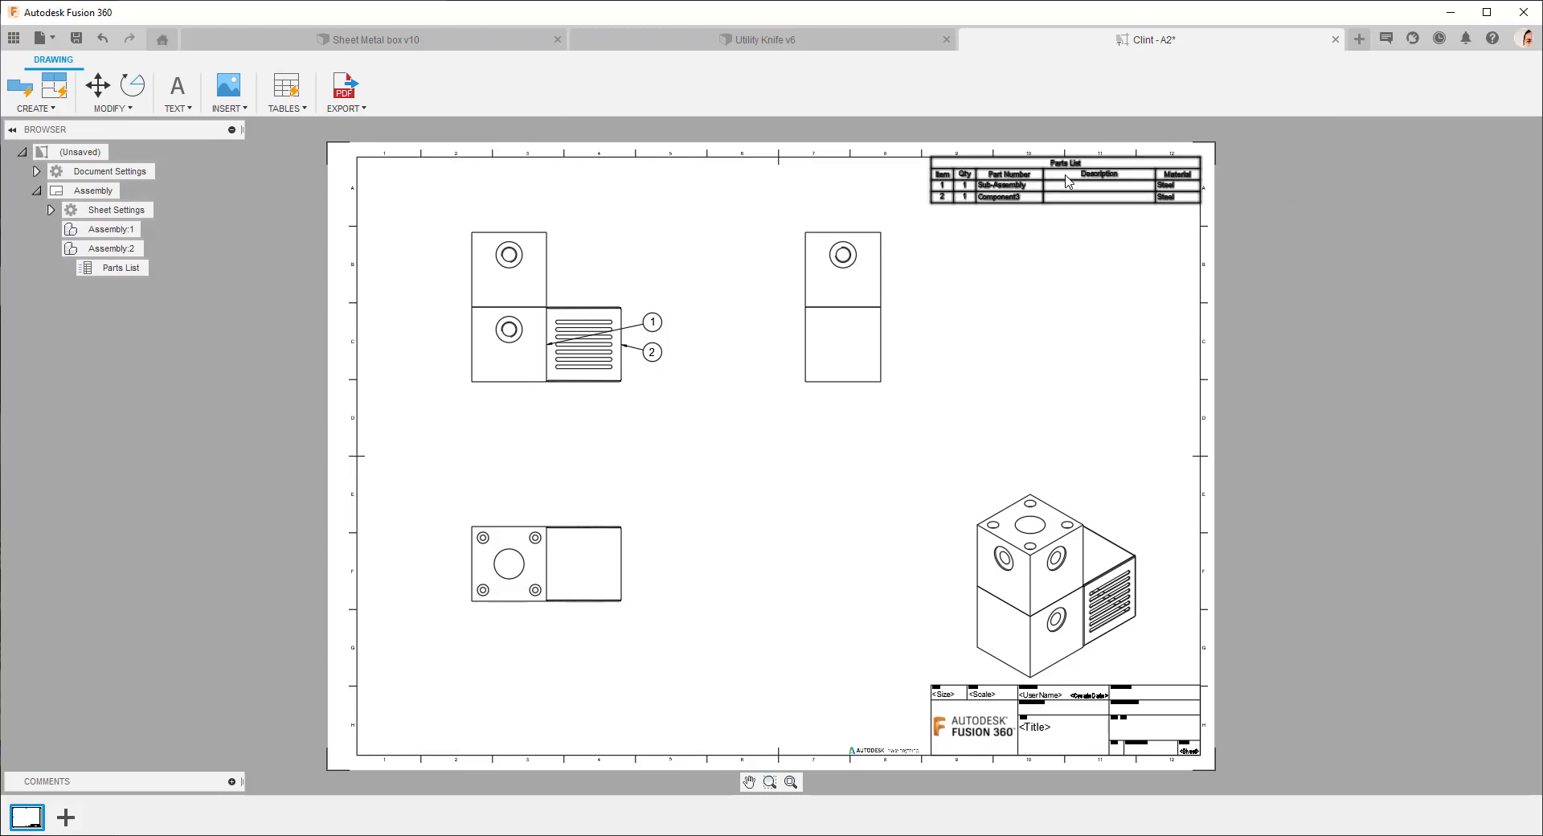
double_click(1069, 181)
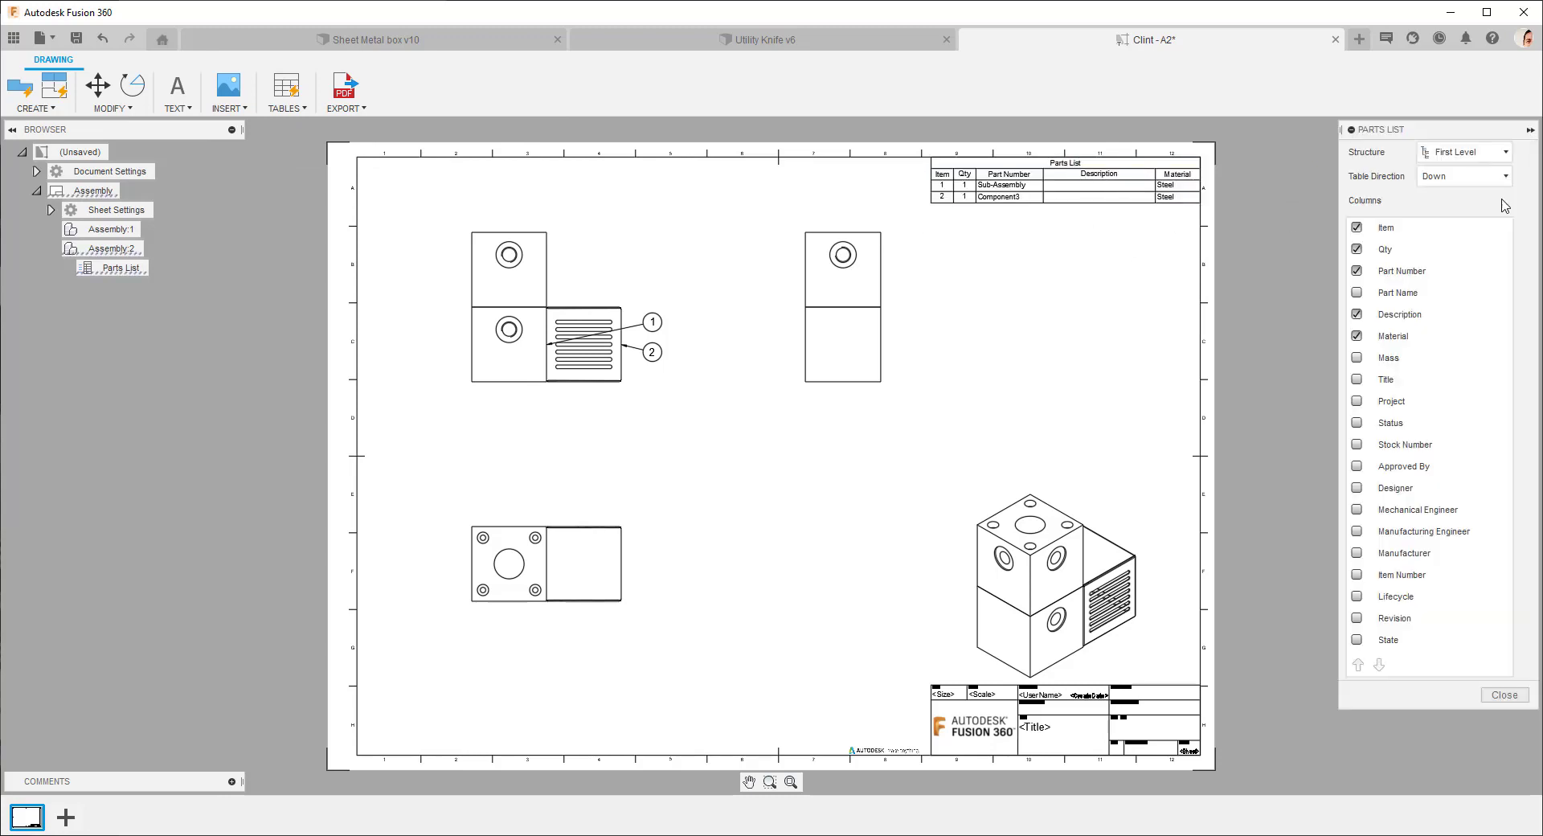
click(1463, 152)
click(1474, 193)
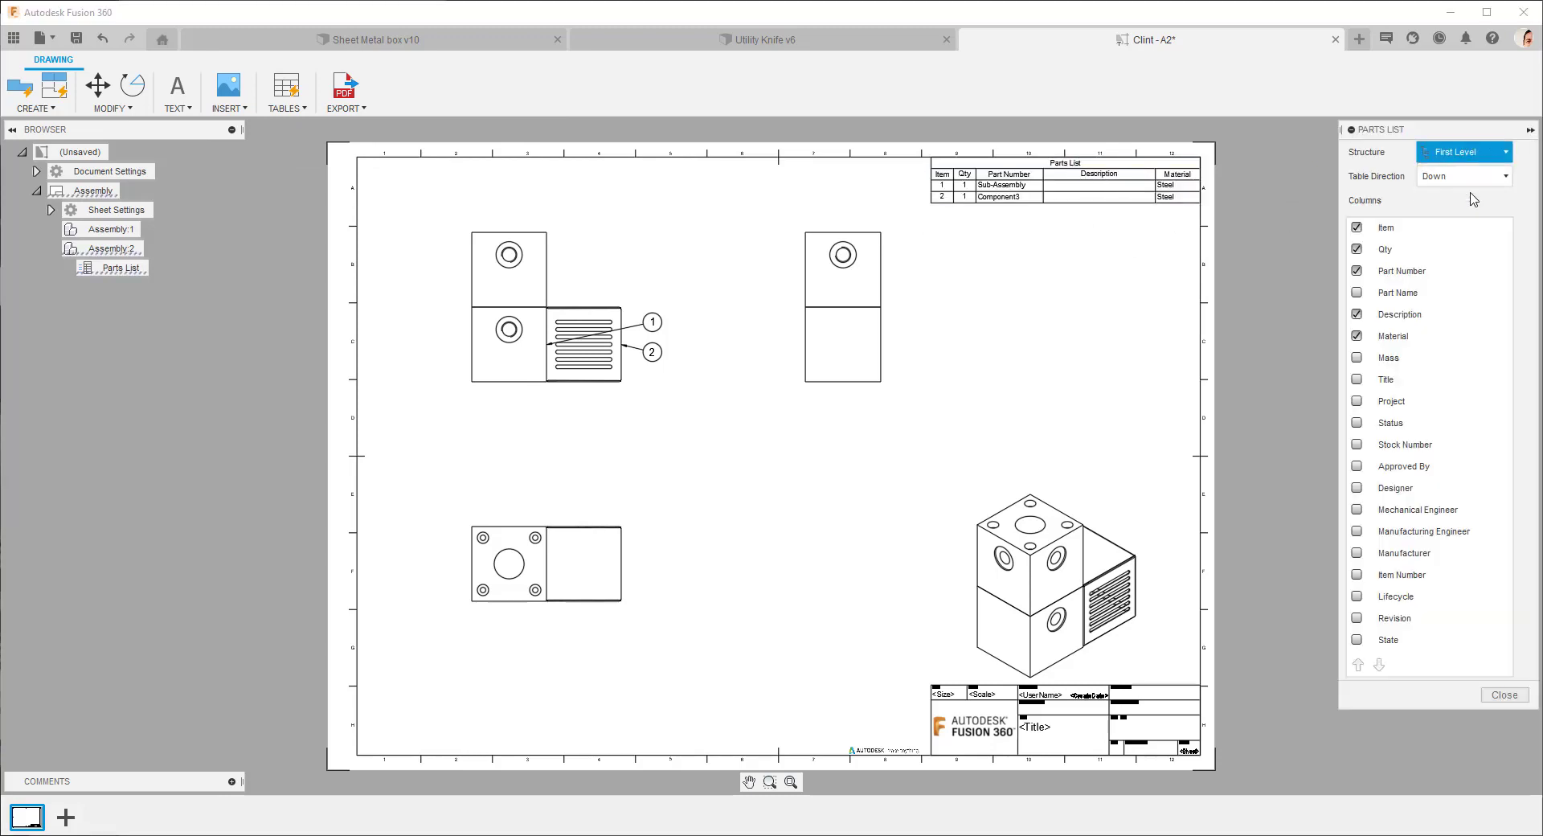
click(1504, 697)
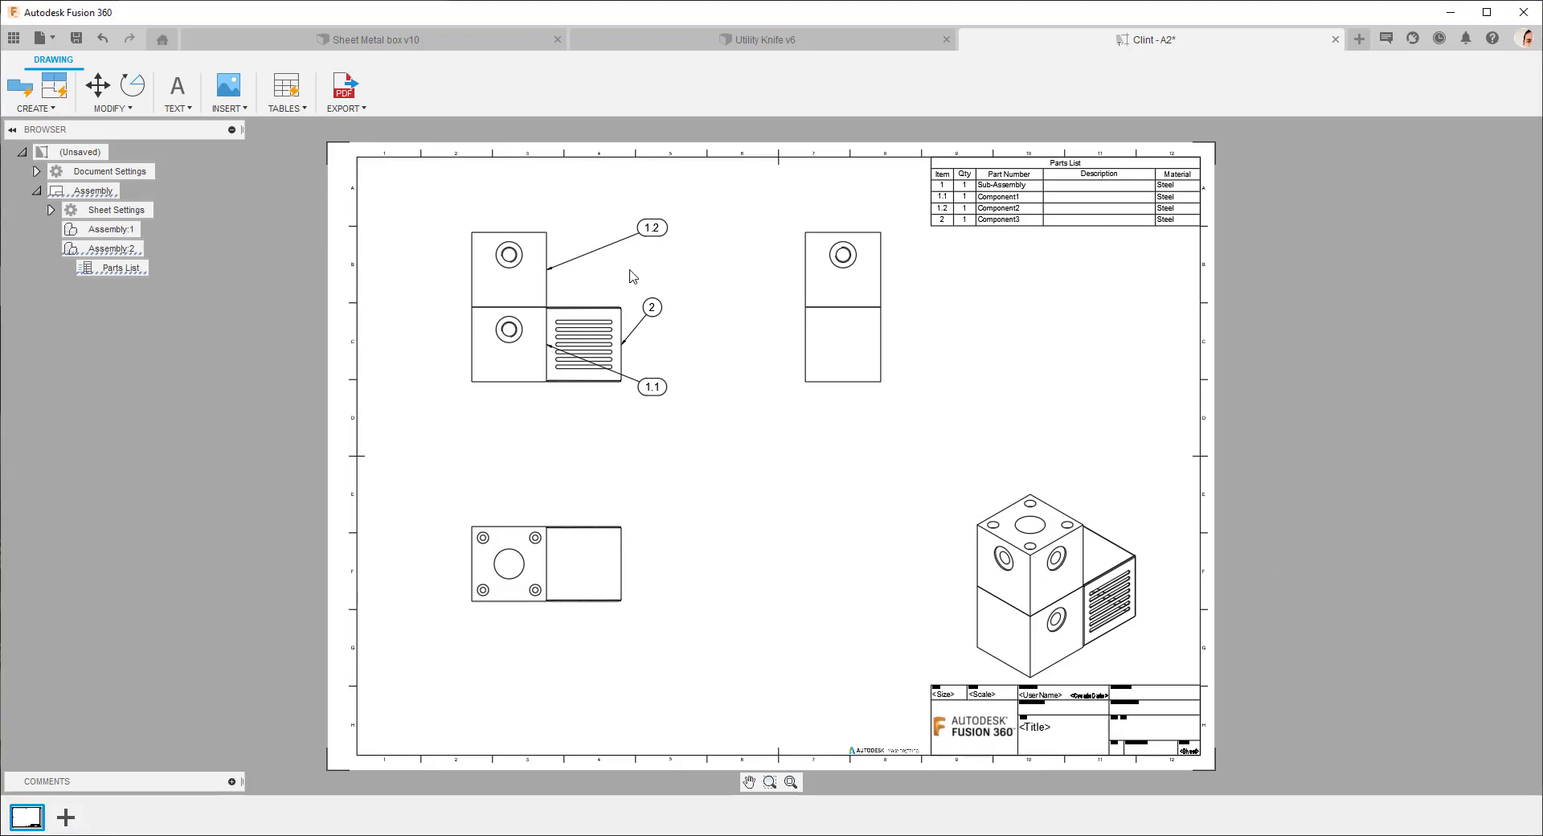
Open the top-left drawing view's settings and close them.
click(583, 295)
double_click(584, 296)
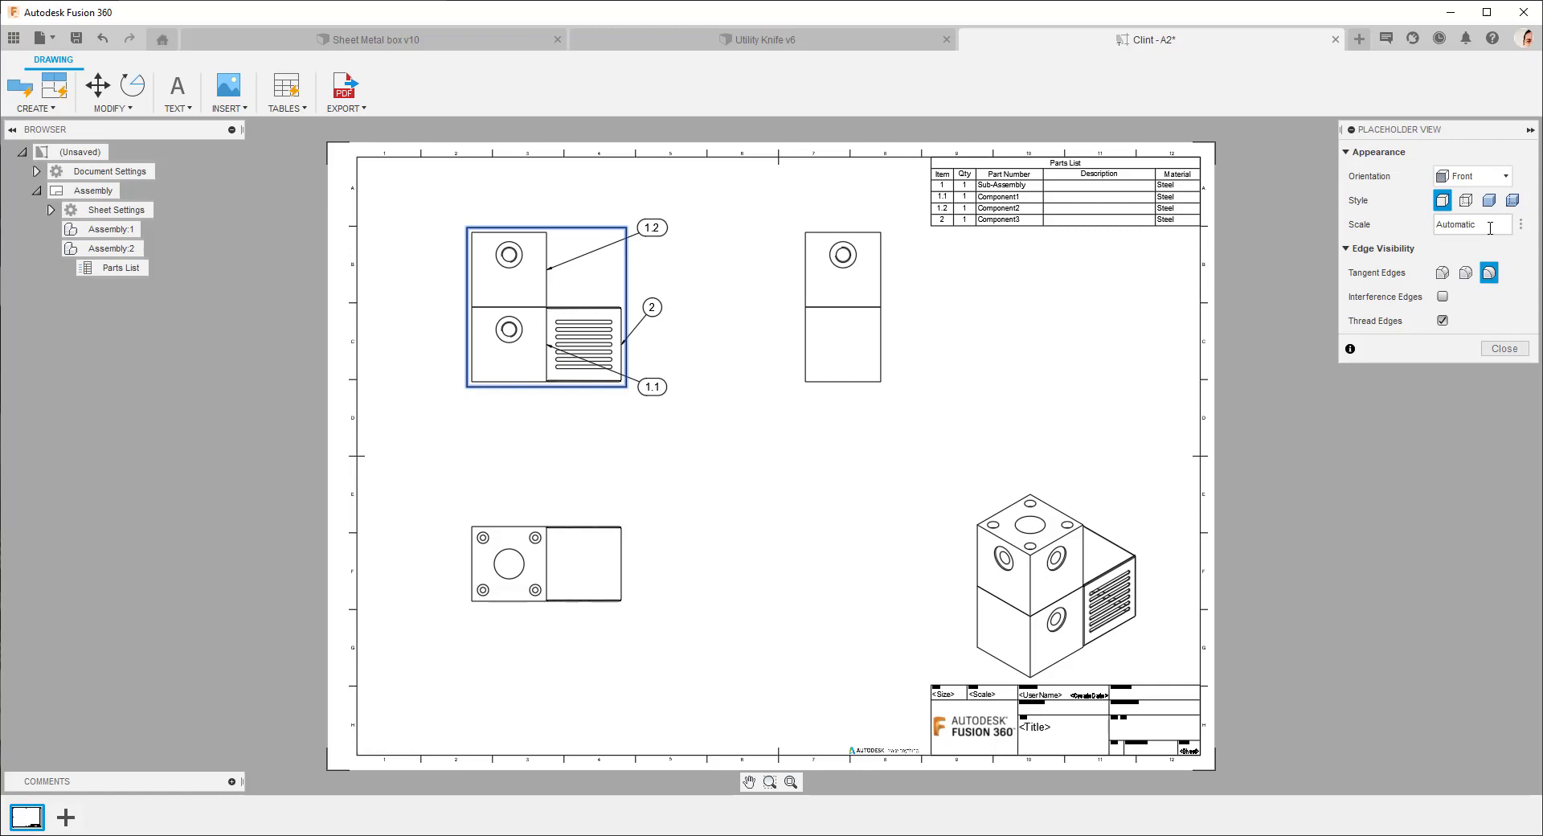
click(1504, 348)
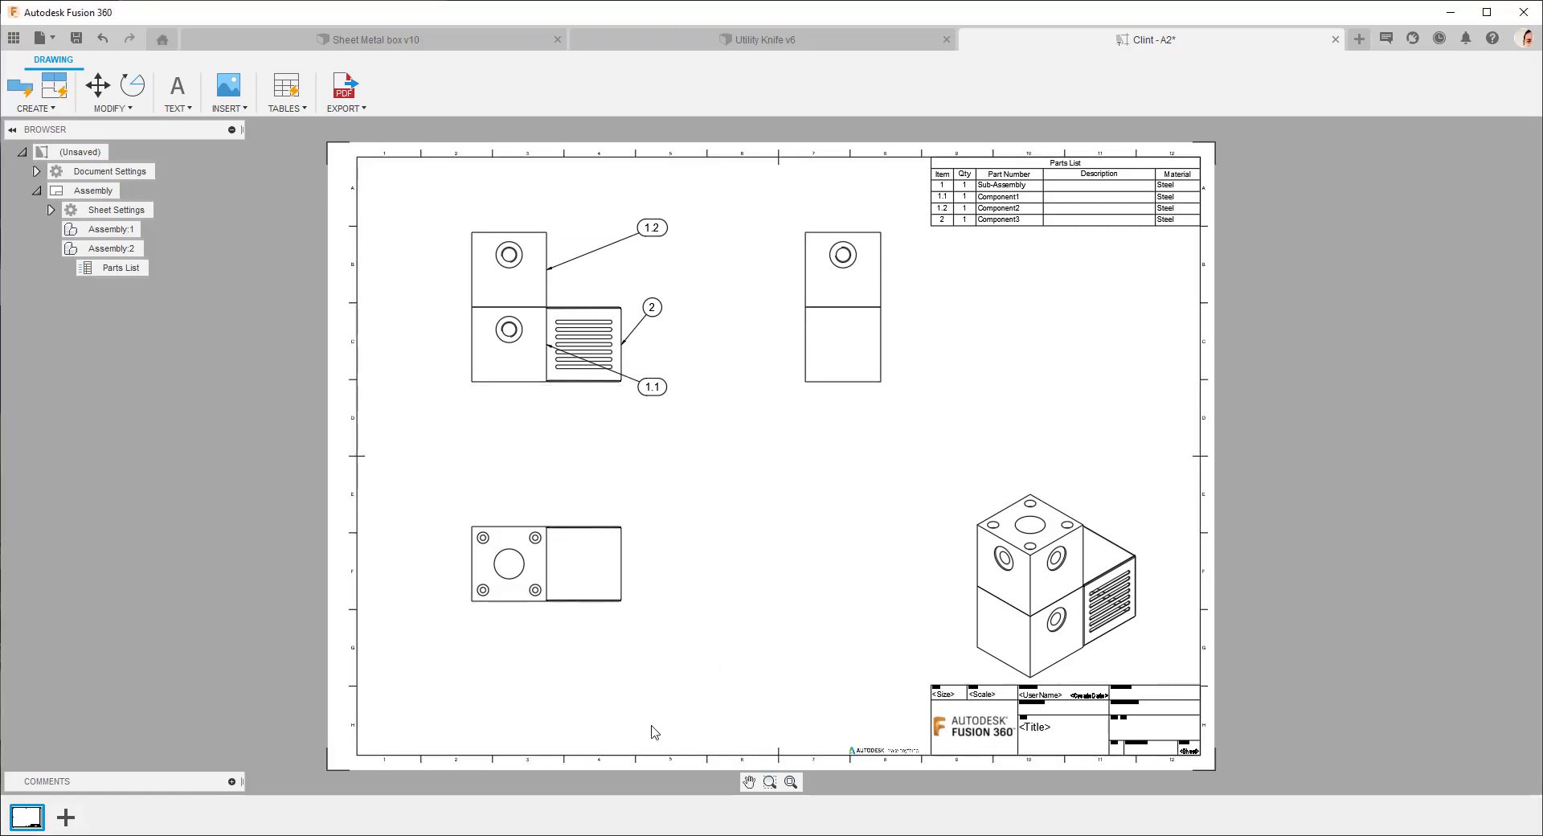
Add a new sheet and place a Component-representation base view at its upper left.
click(66, 817)
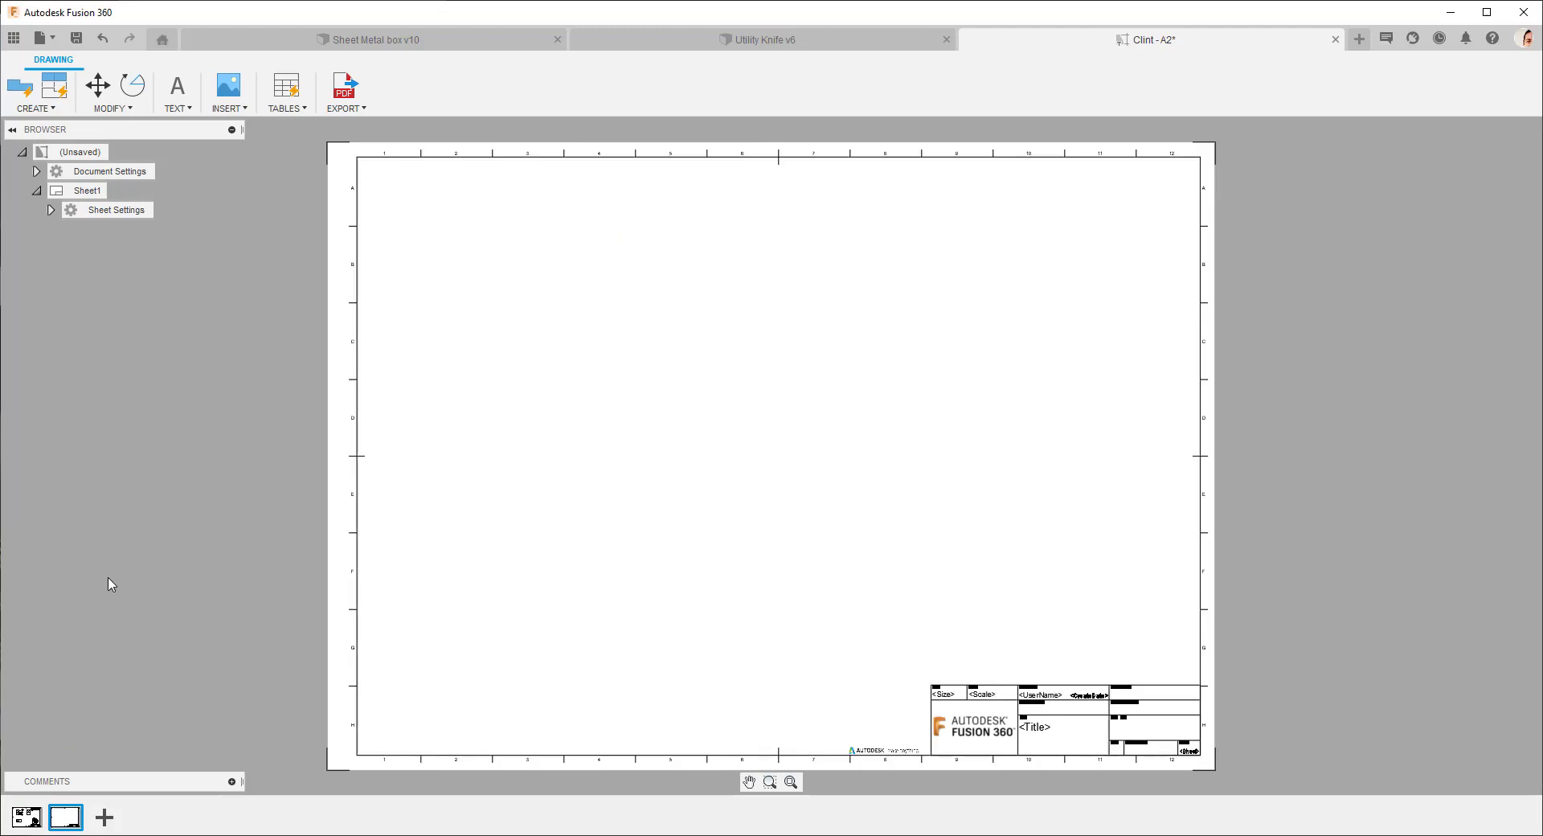
click(16, 86)
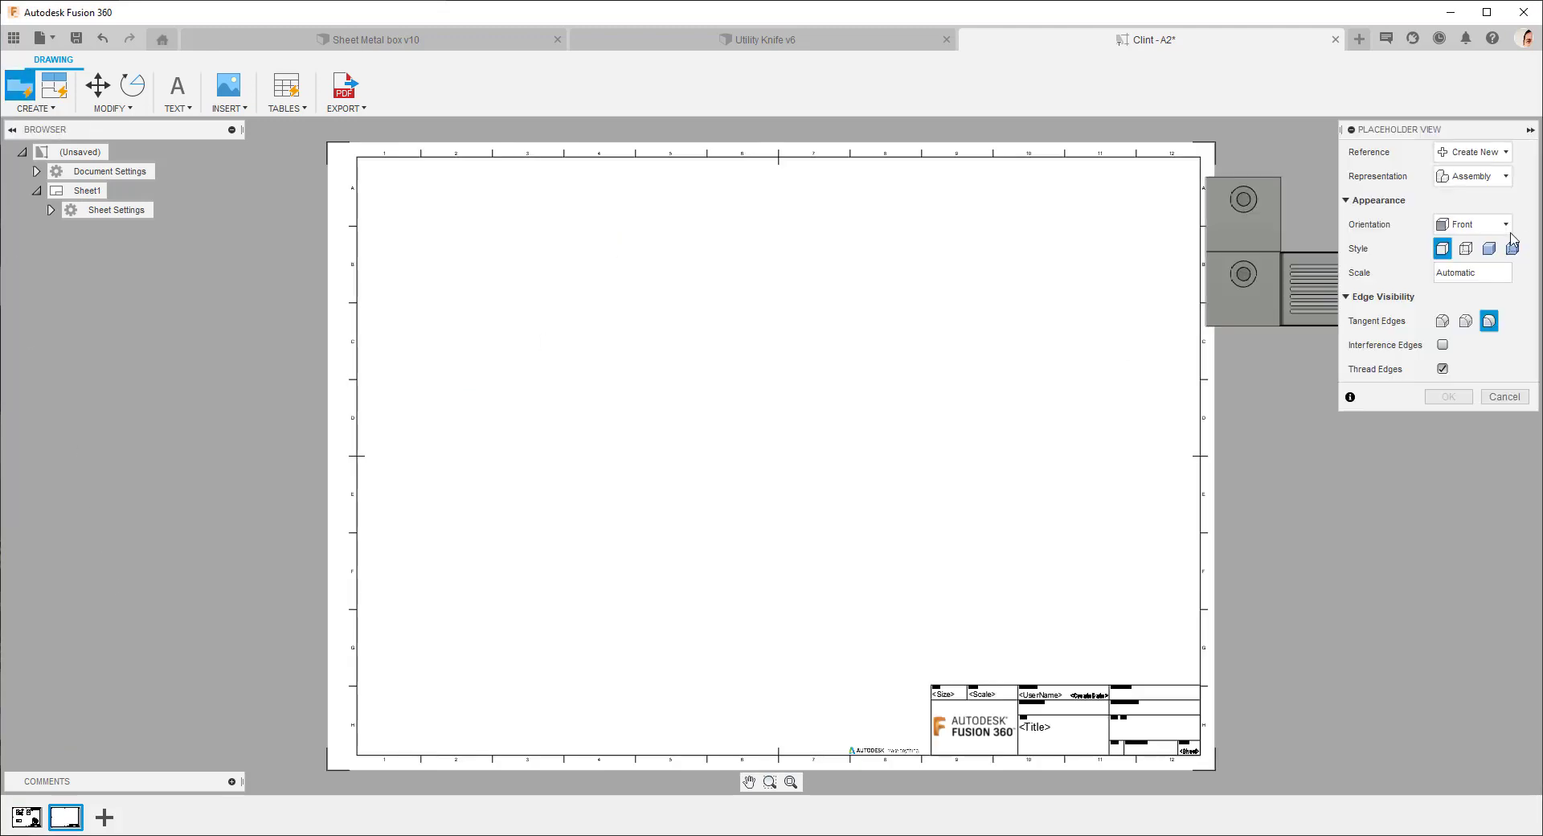
click(1483, 177)
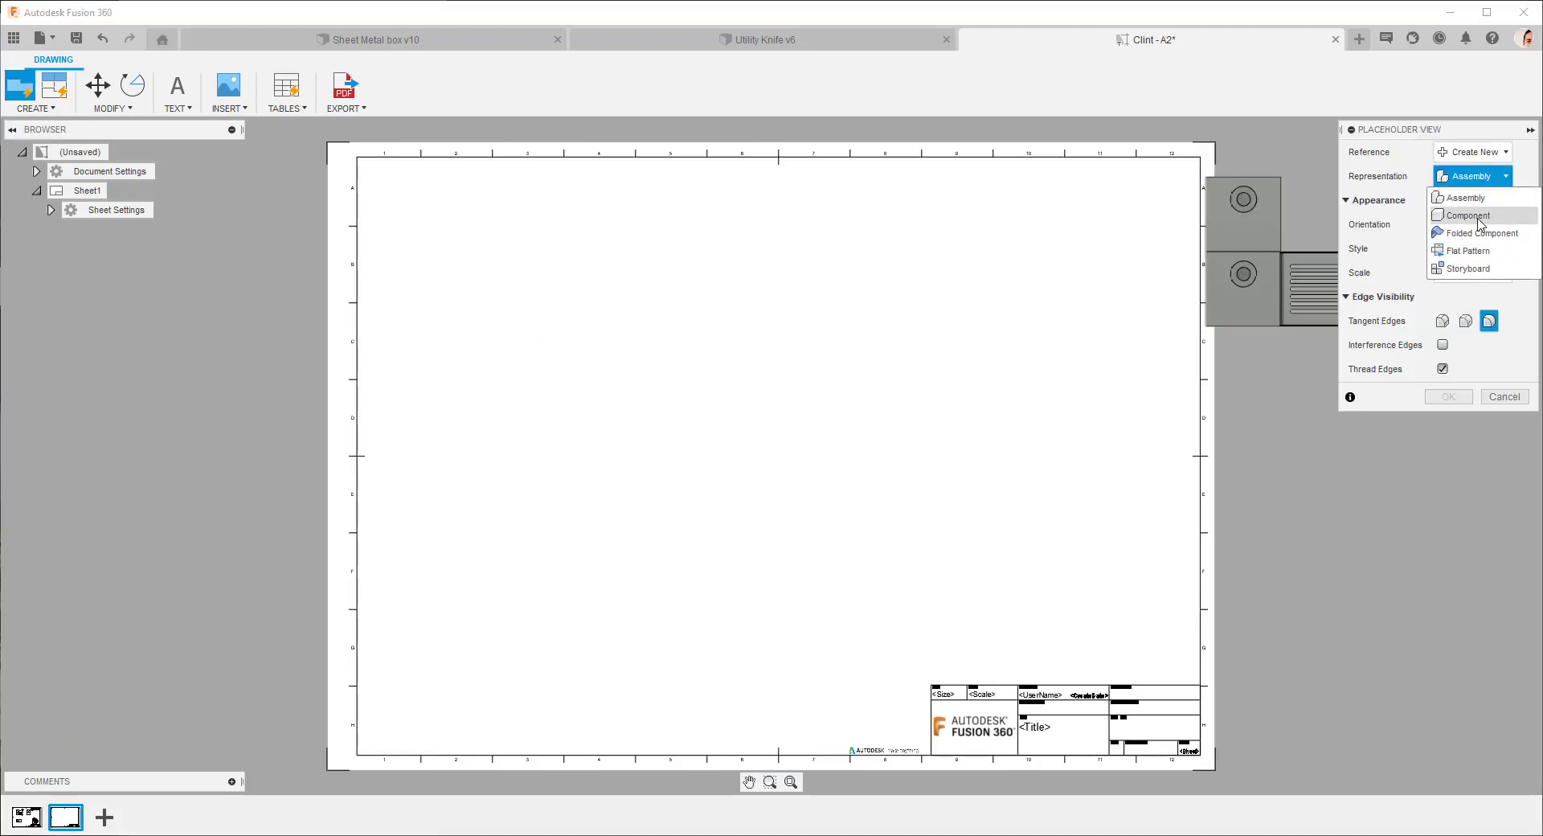
click(1442, 233)
click(537, 318)
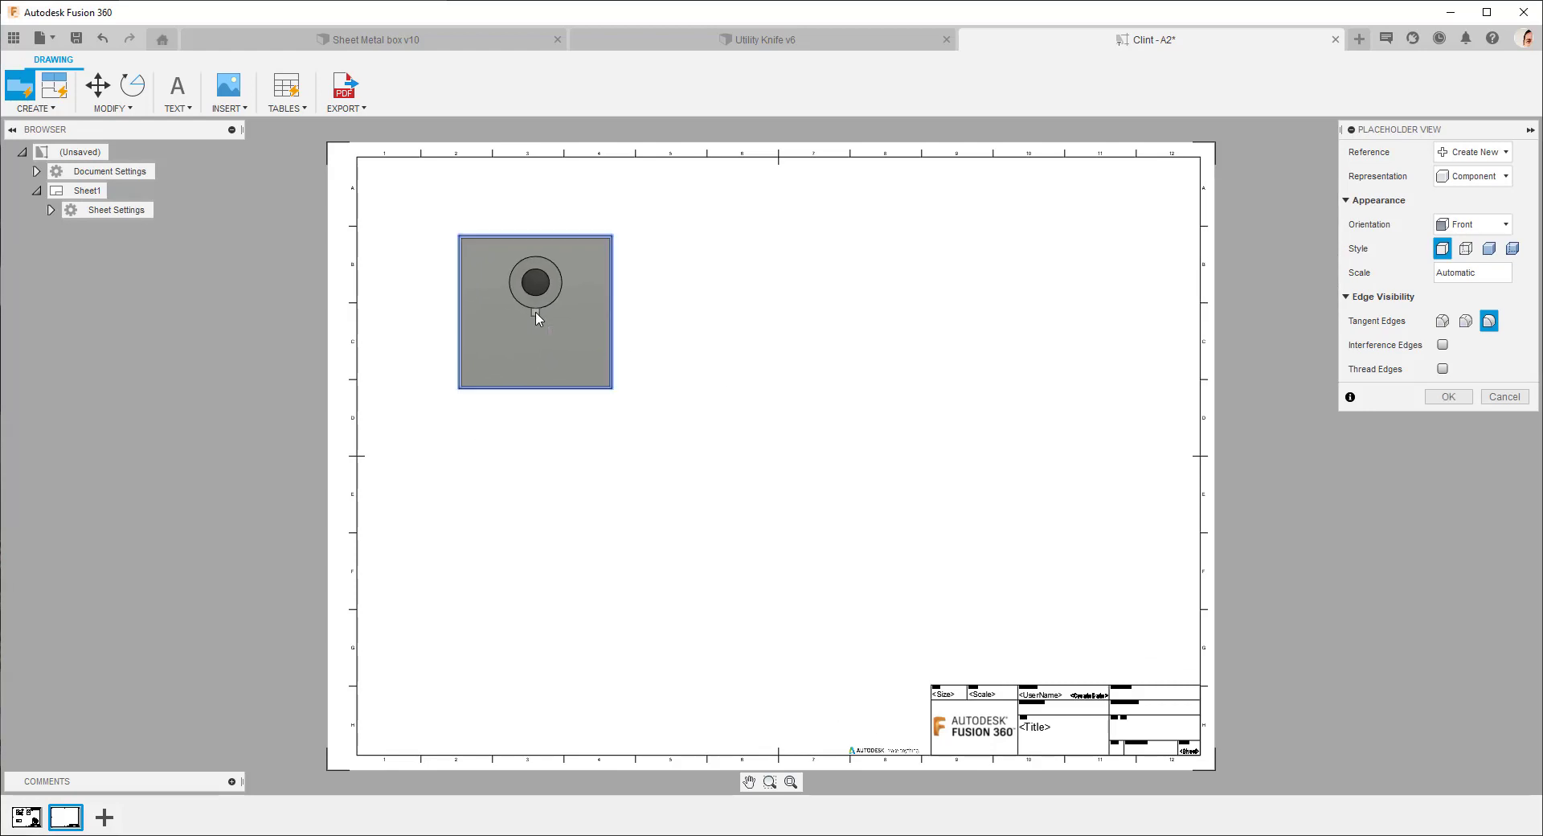
click(54, 86)
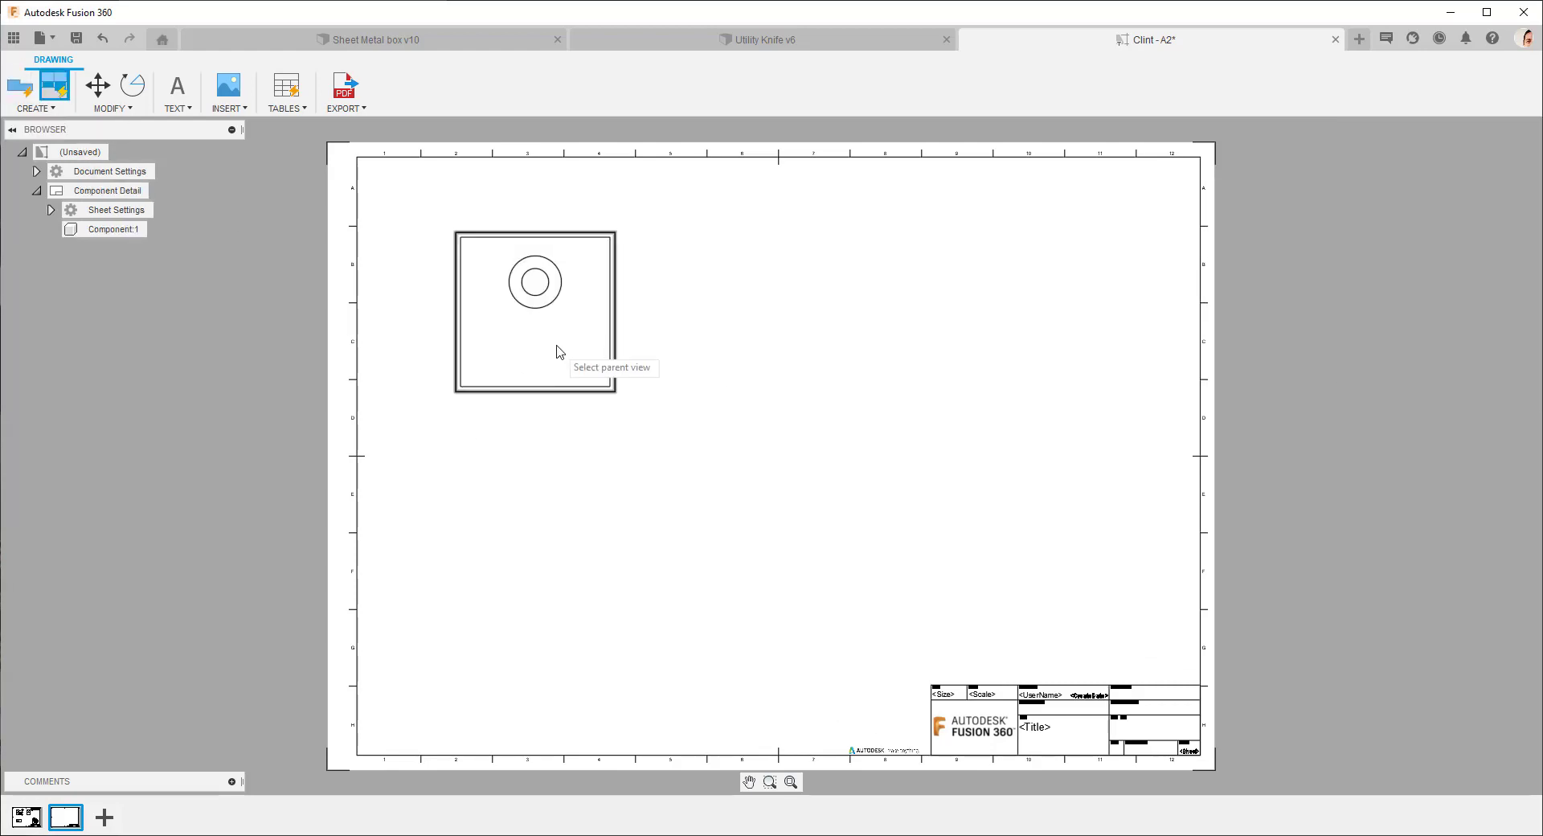
Add right, bottom and isometric projected views of the component.
click(833, 335)
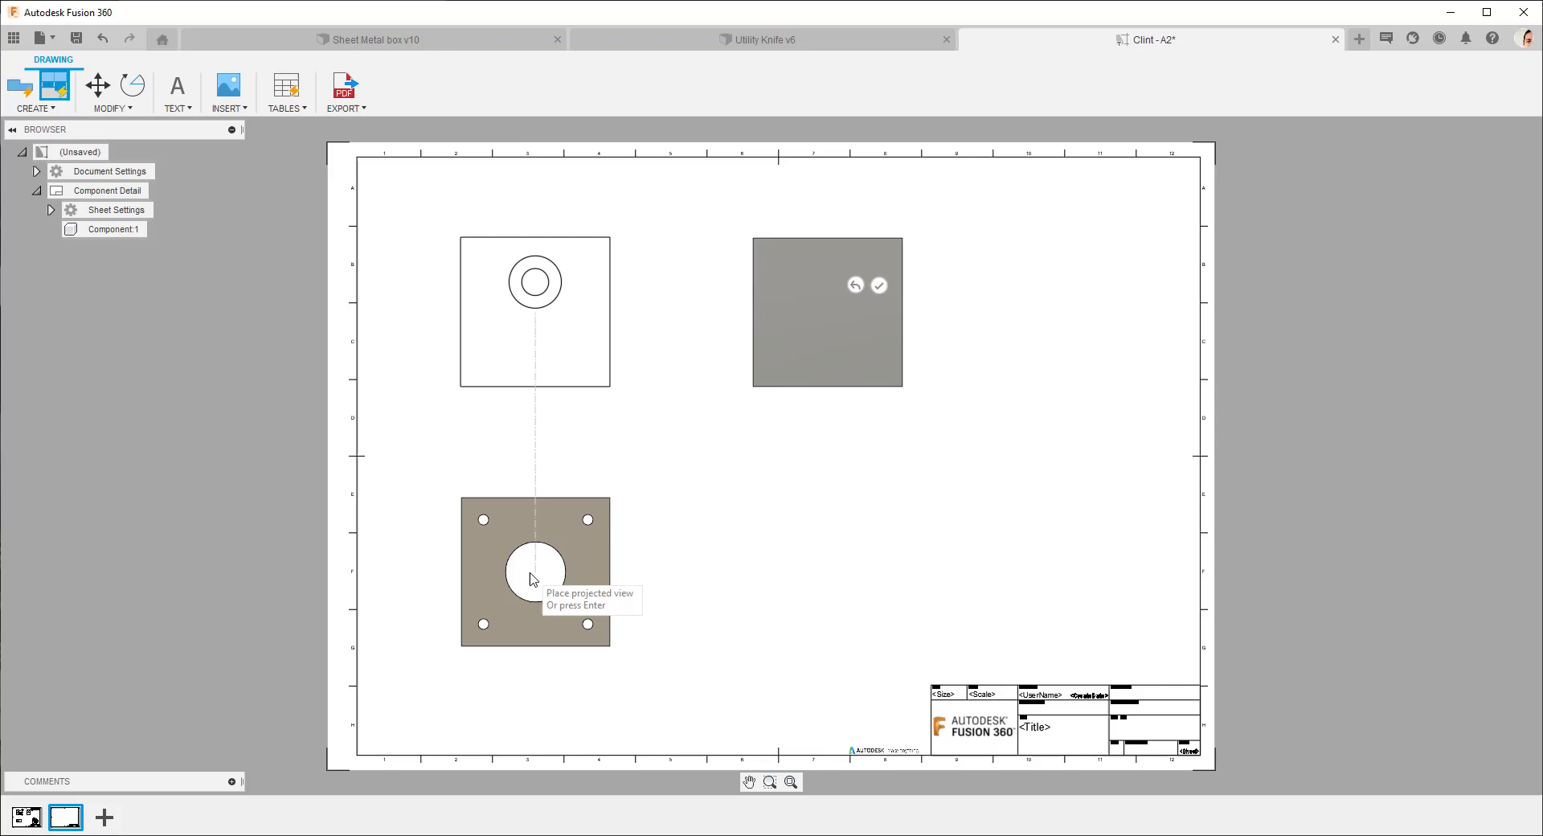
click(546, 587)
click(972, 563)
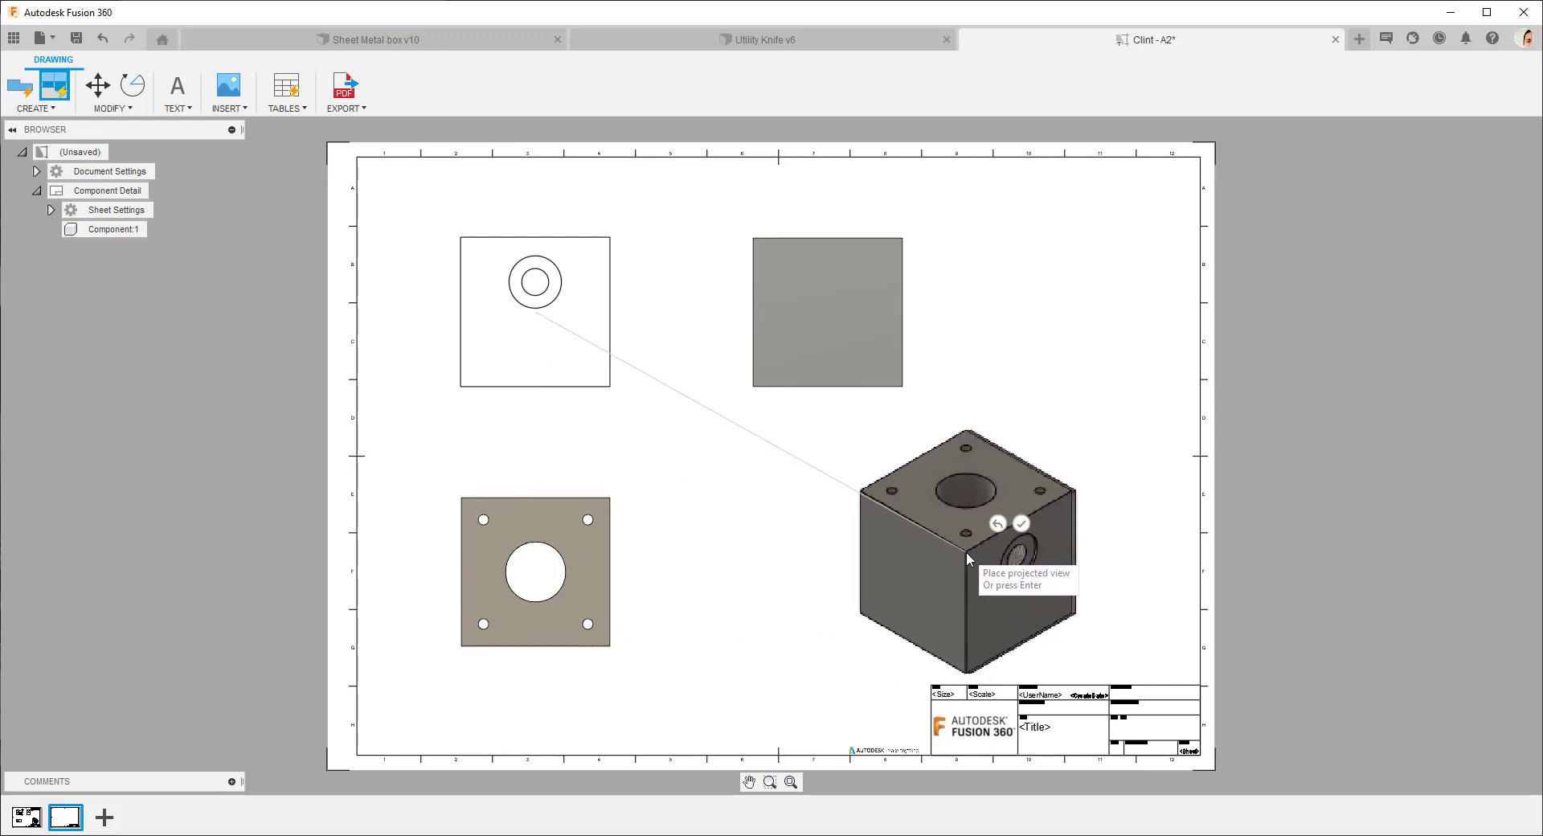
click(1021, 524)
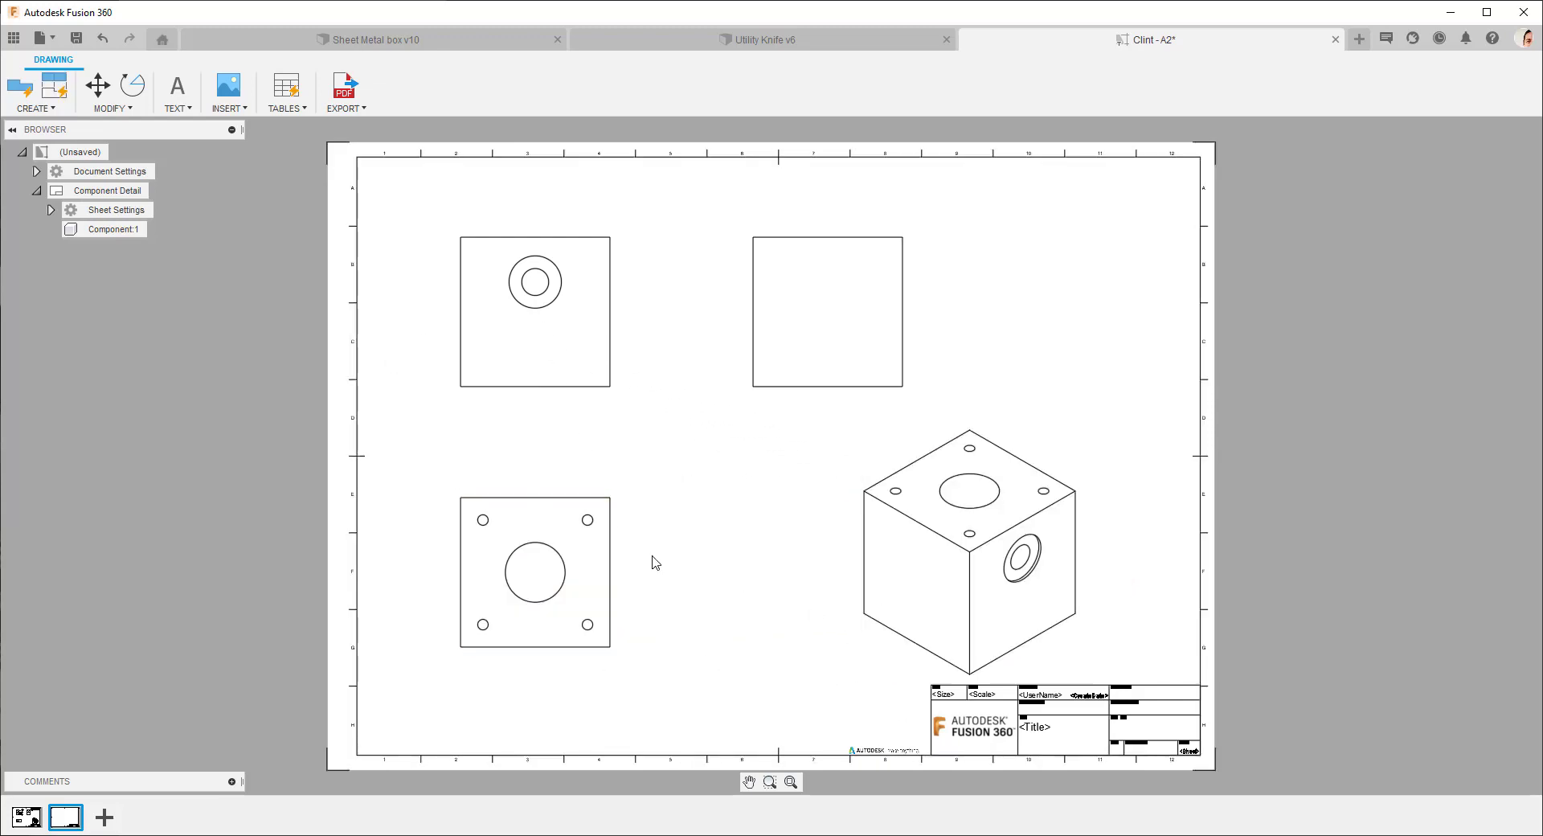
Change the first sheet's isometric view to a Shaded style.
click(29, 816)
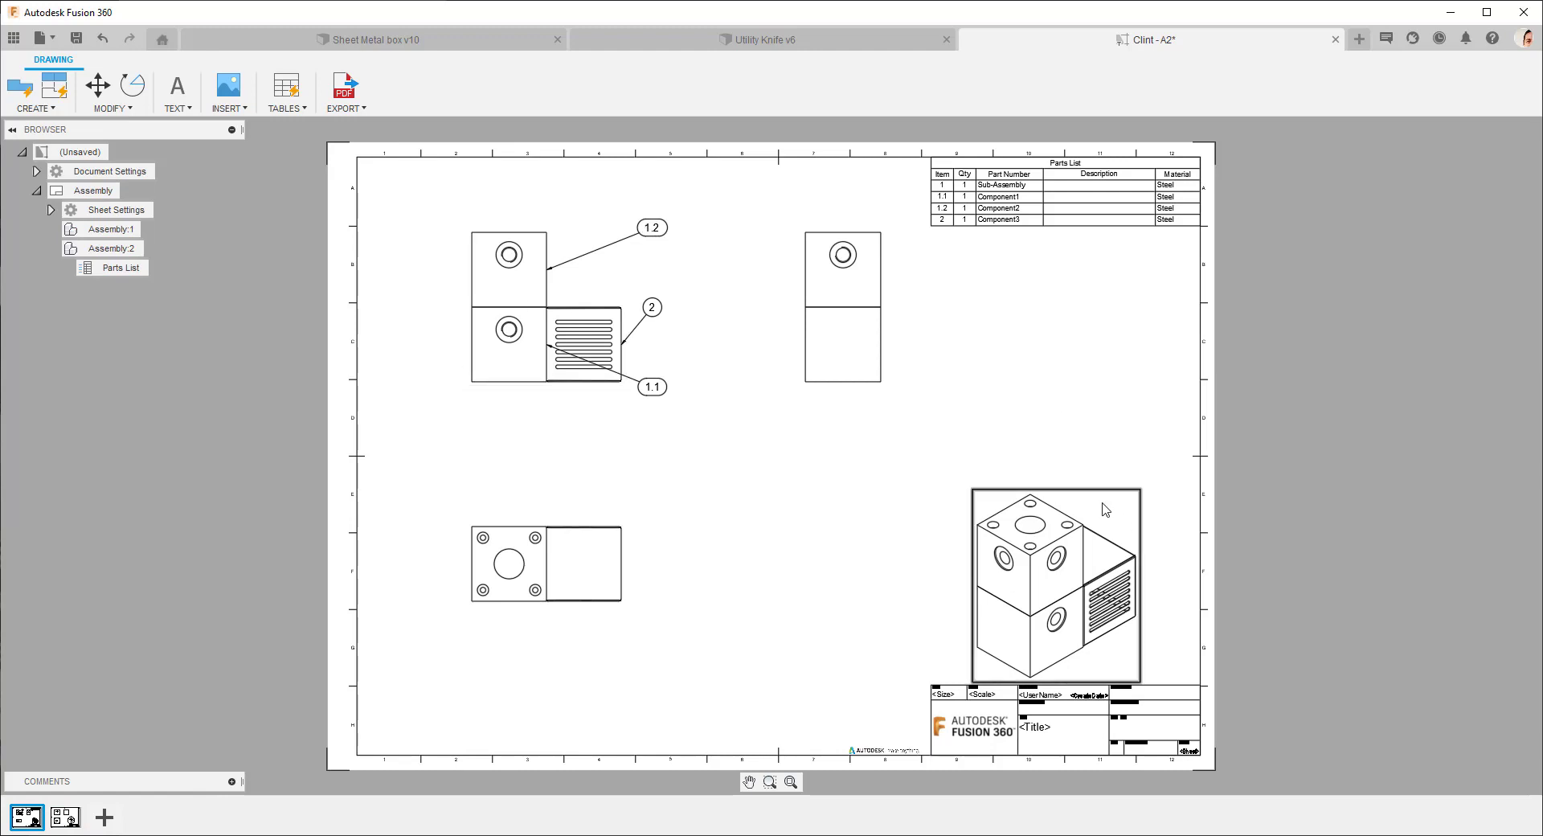
double_click(1113, 511)
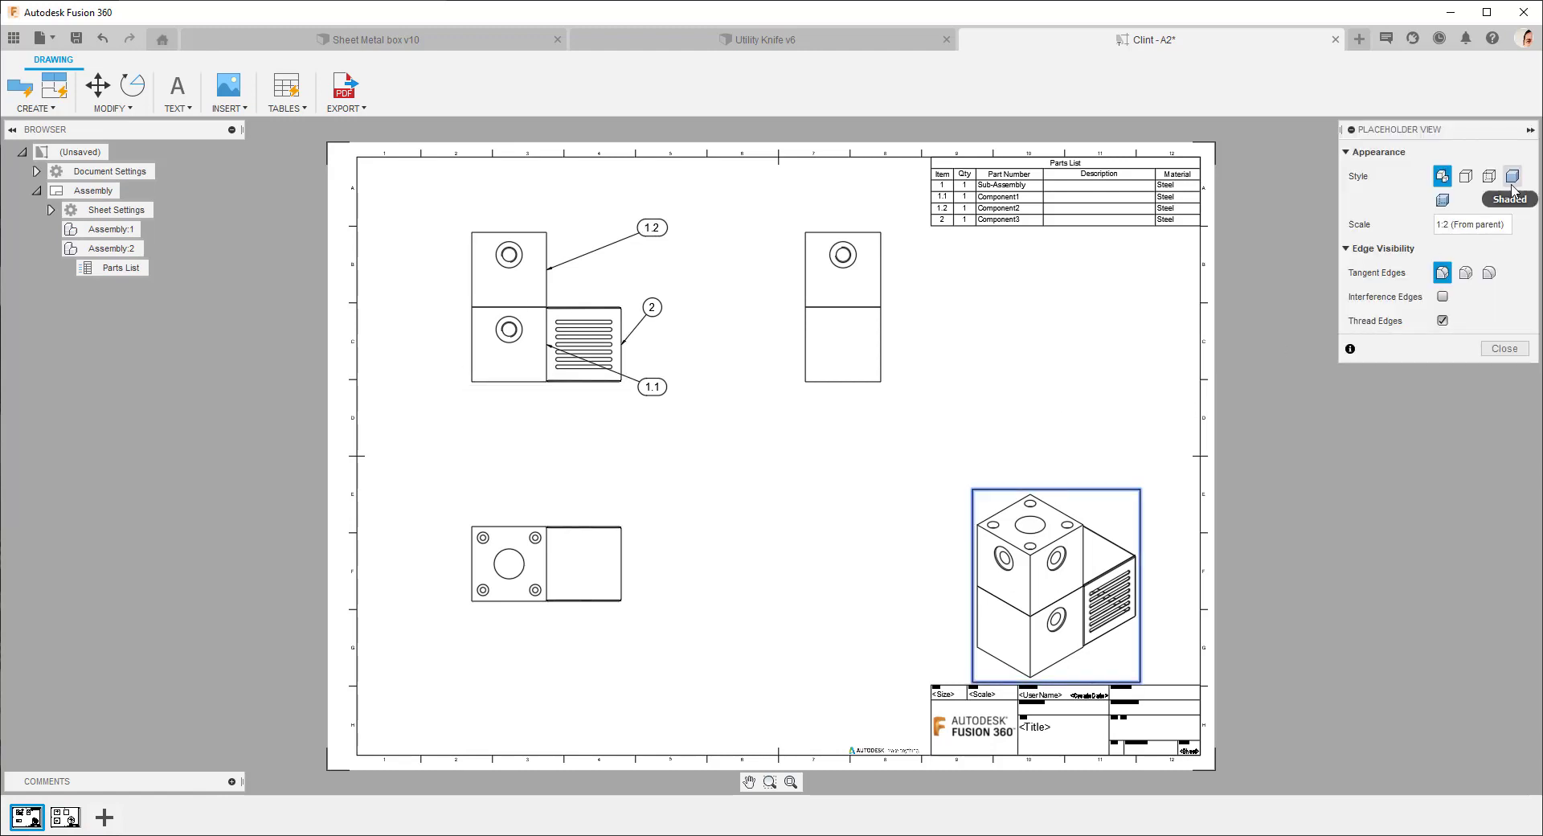
click(1443, 319)
click(1489, 353)
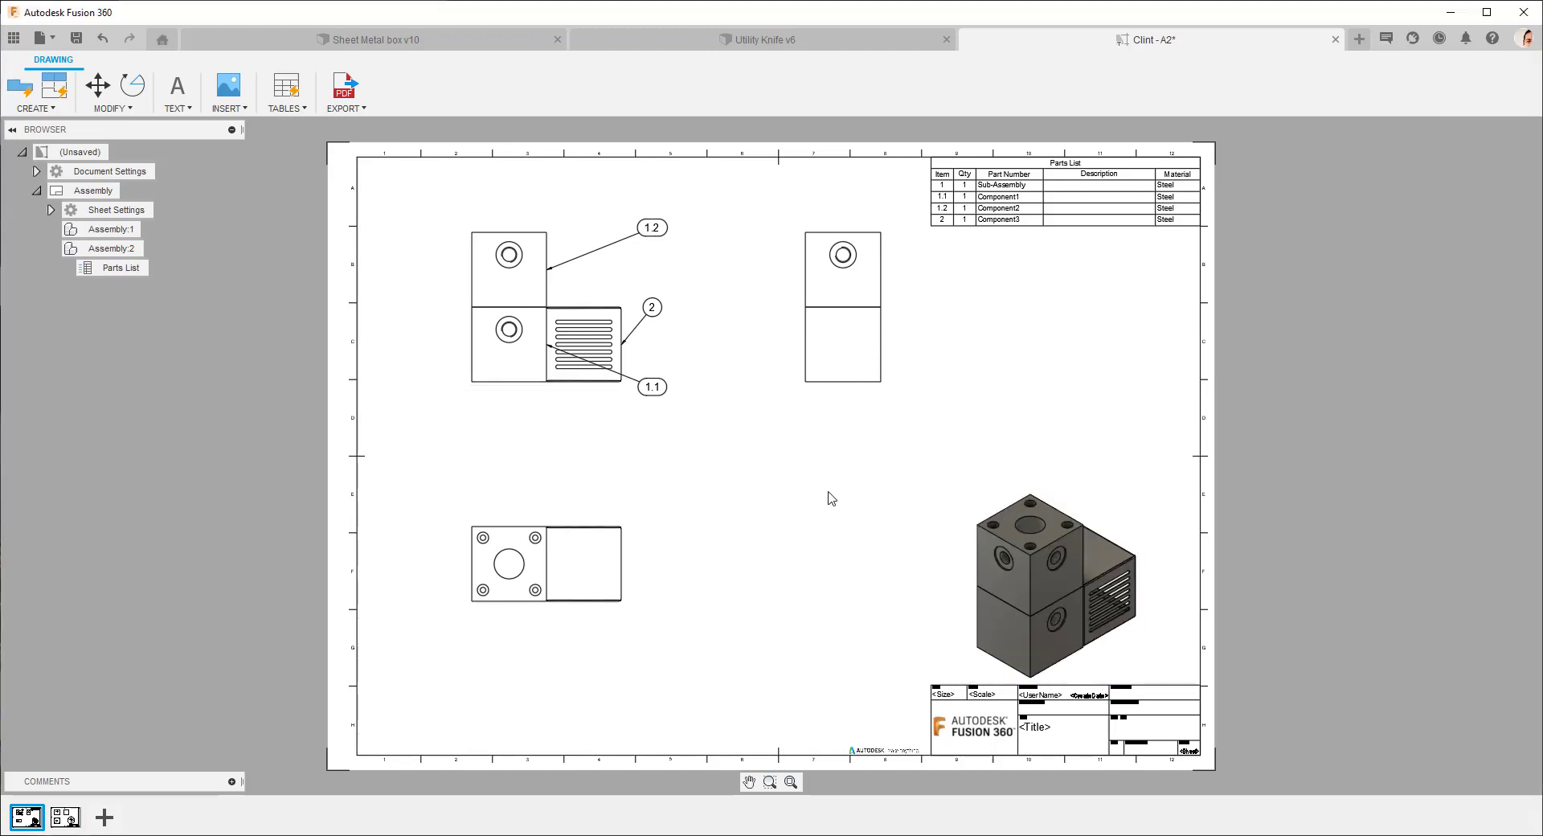
Shade the component detail sheet's isometric view with visible edges, and add a new sheet.
click(65, 817)
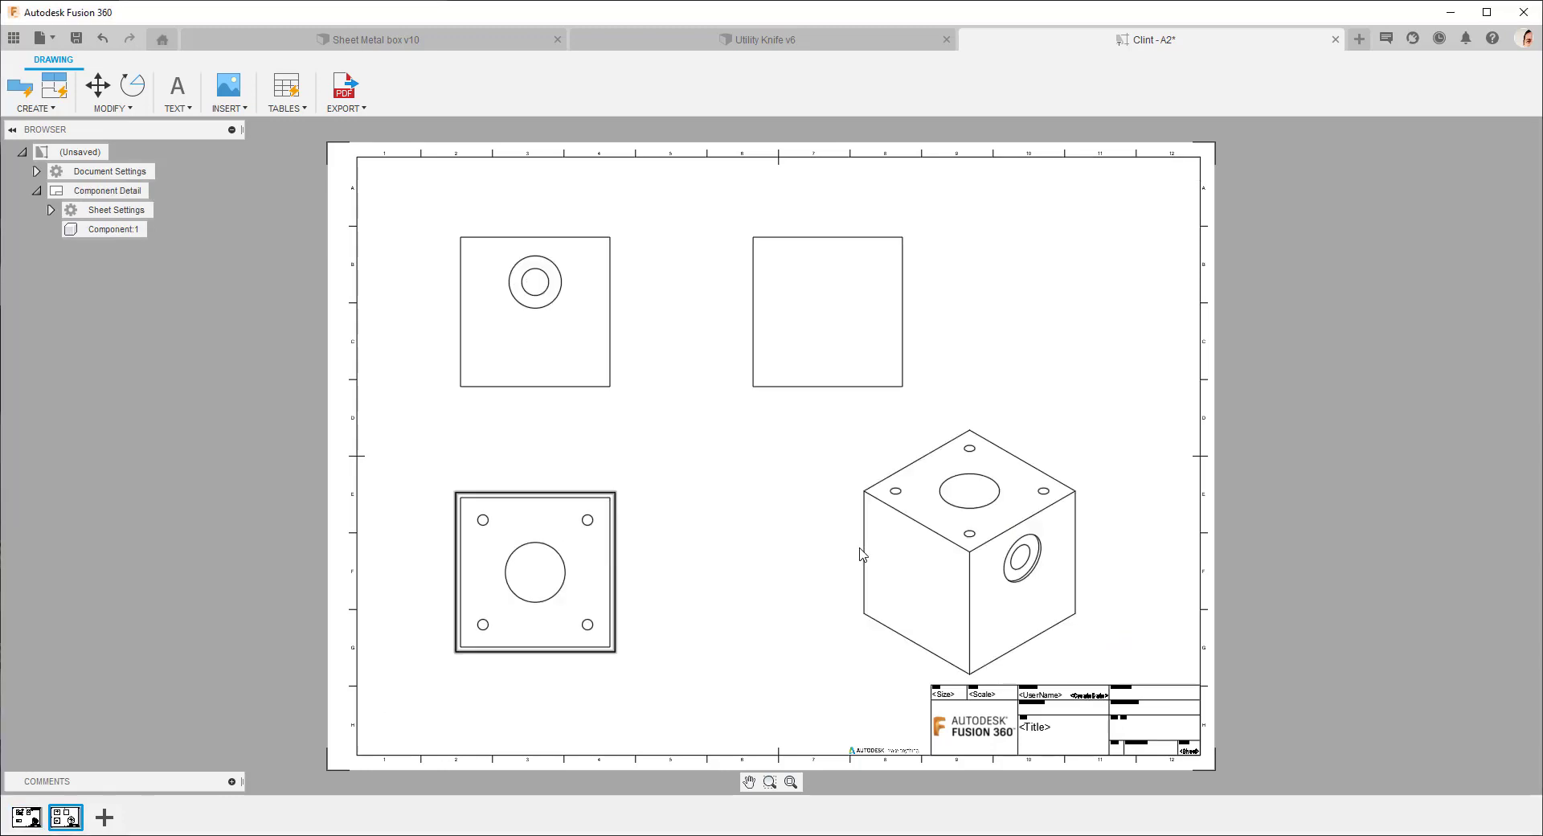
double_click(1027, 444)
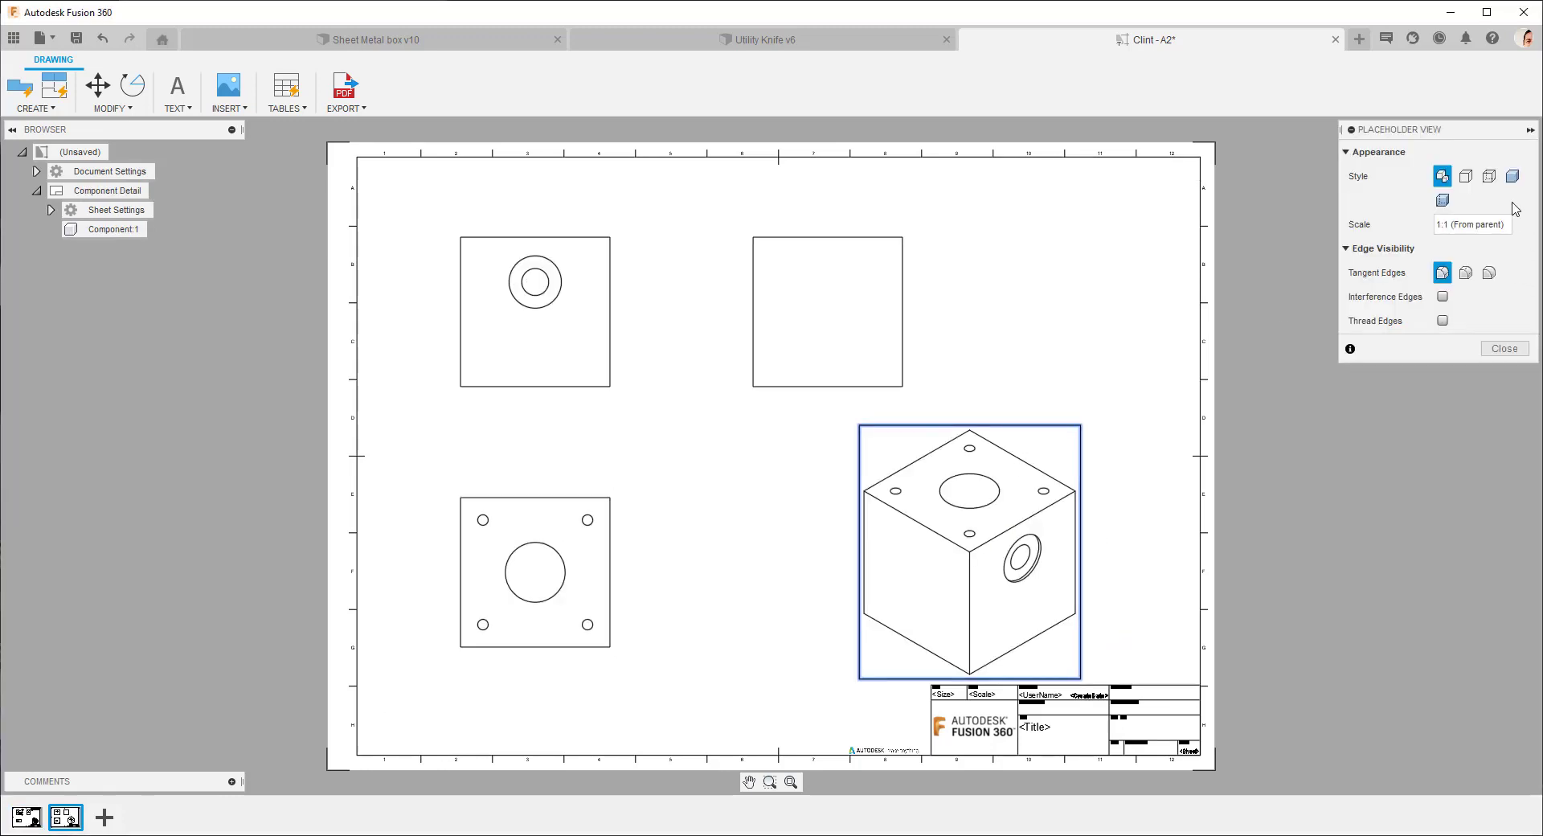
click(1512, 176)
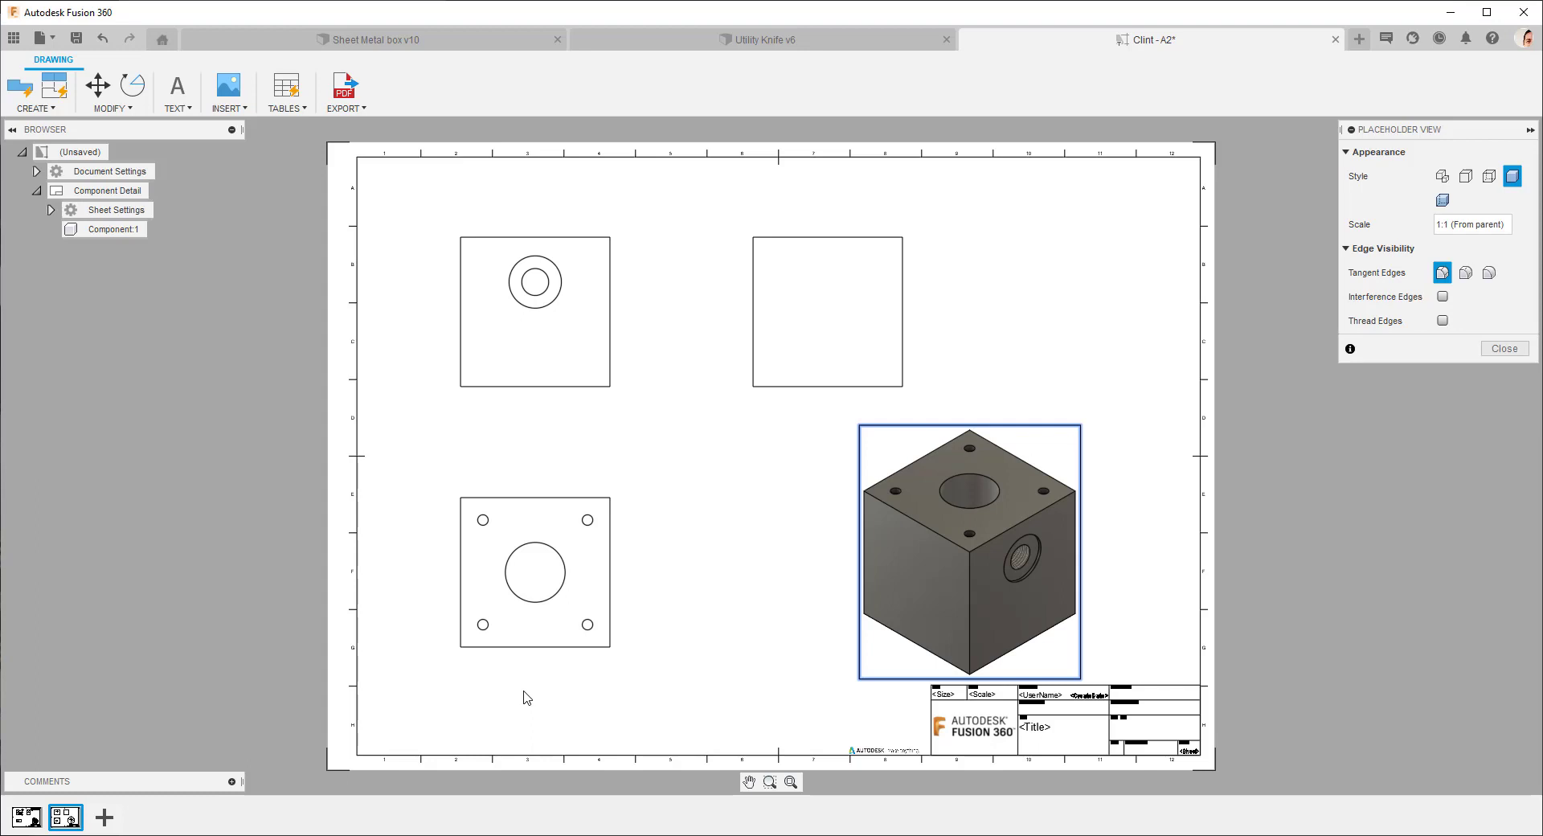
click(105, 817)
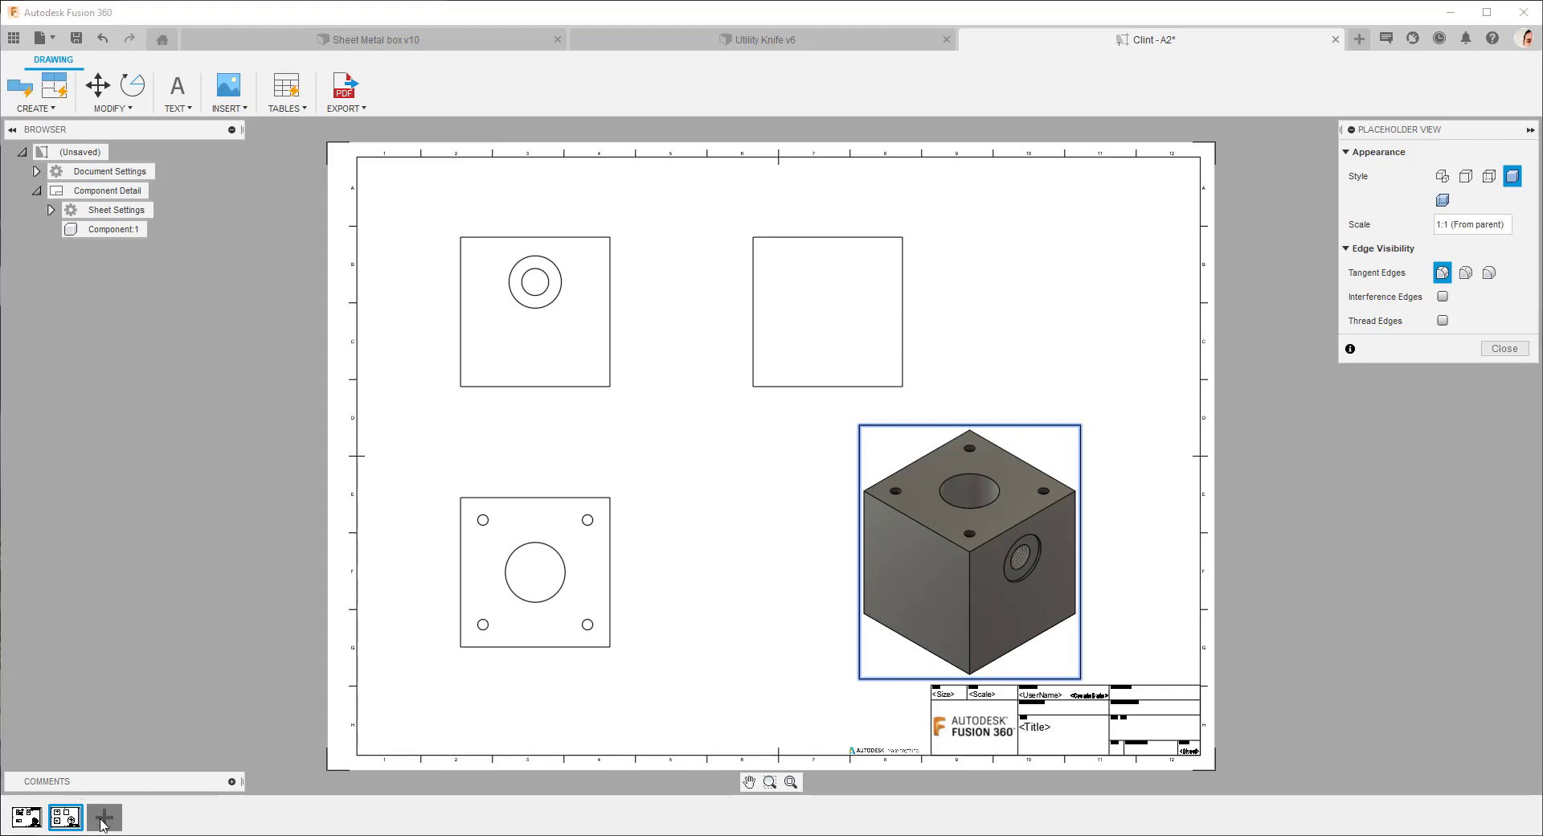
Place a Folded Component base view of the sheet-metal box at upper left.
click(14, 84)
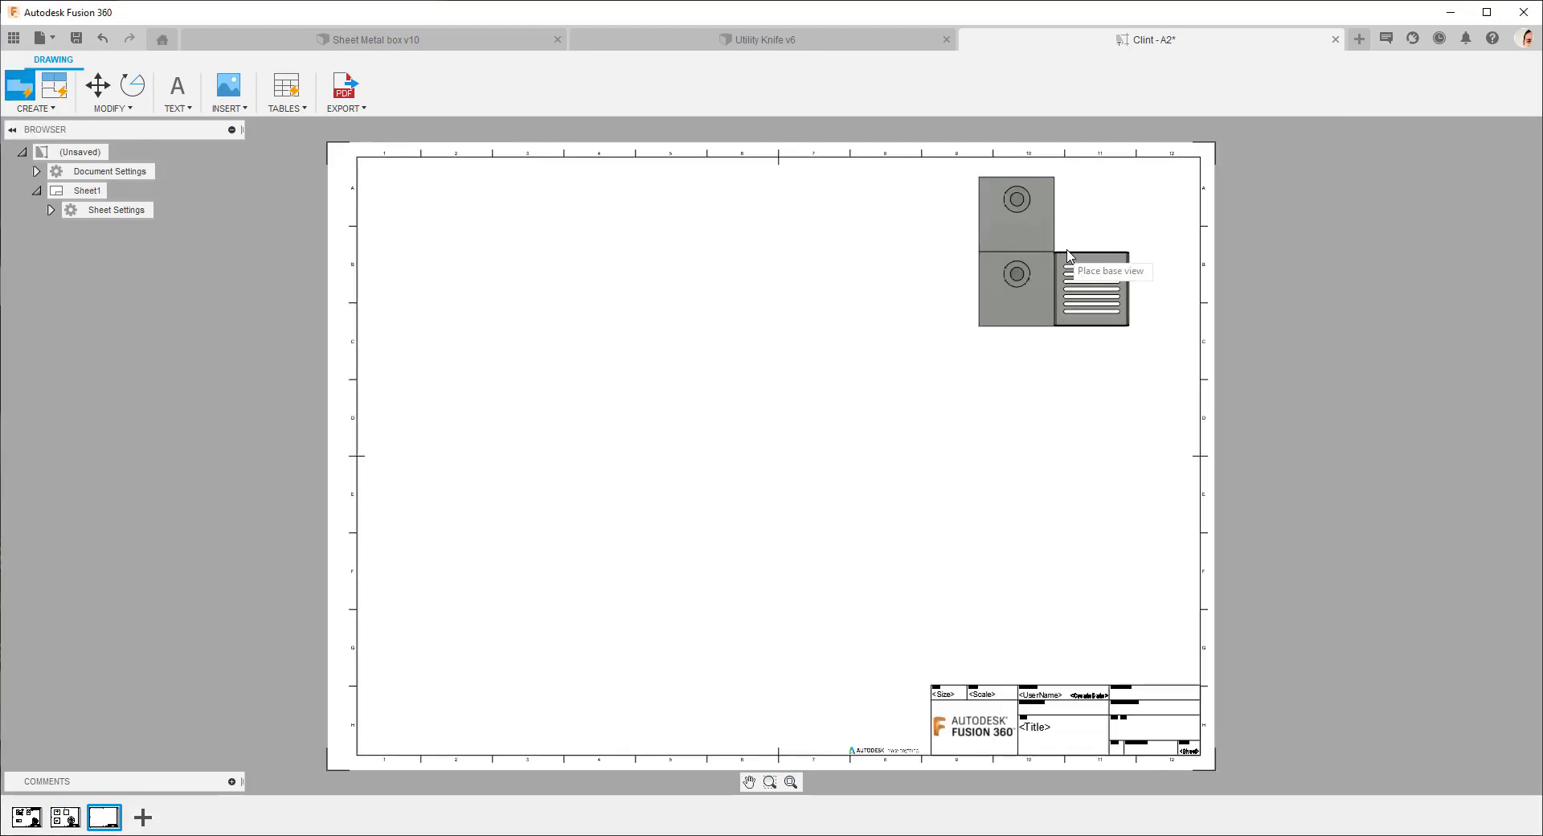
click(1483, 178)
click(1483, 233)
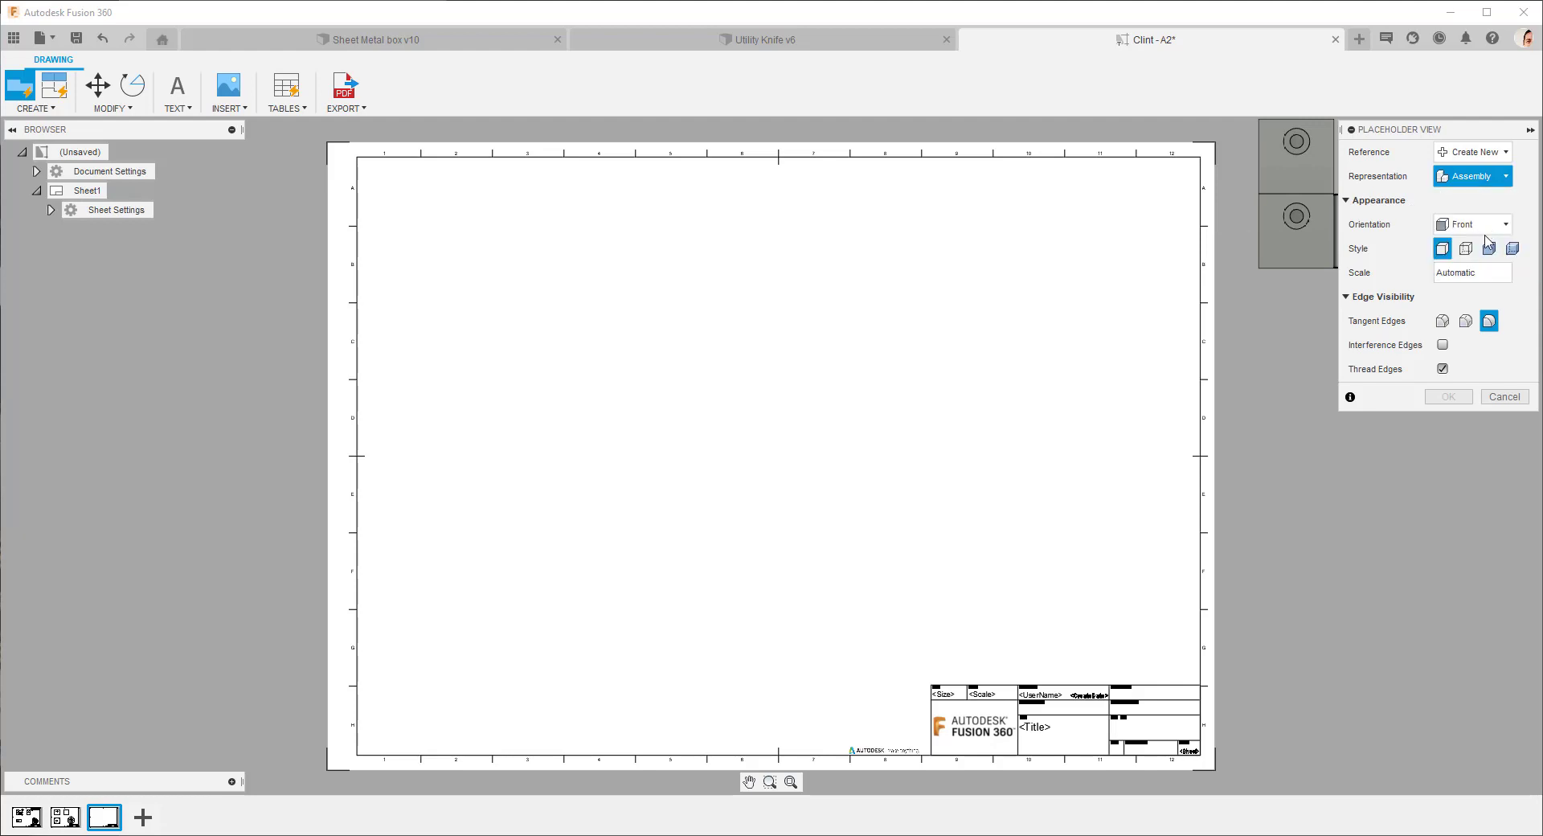
click(520, 297)
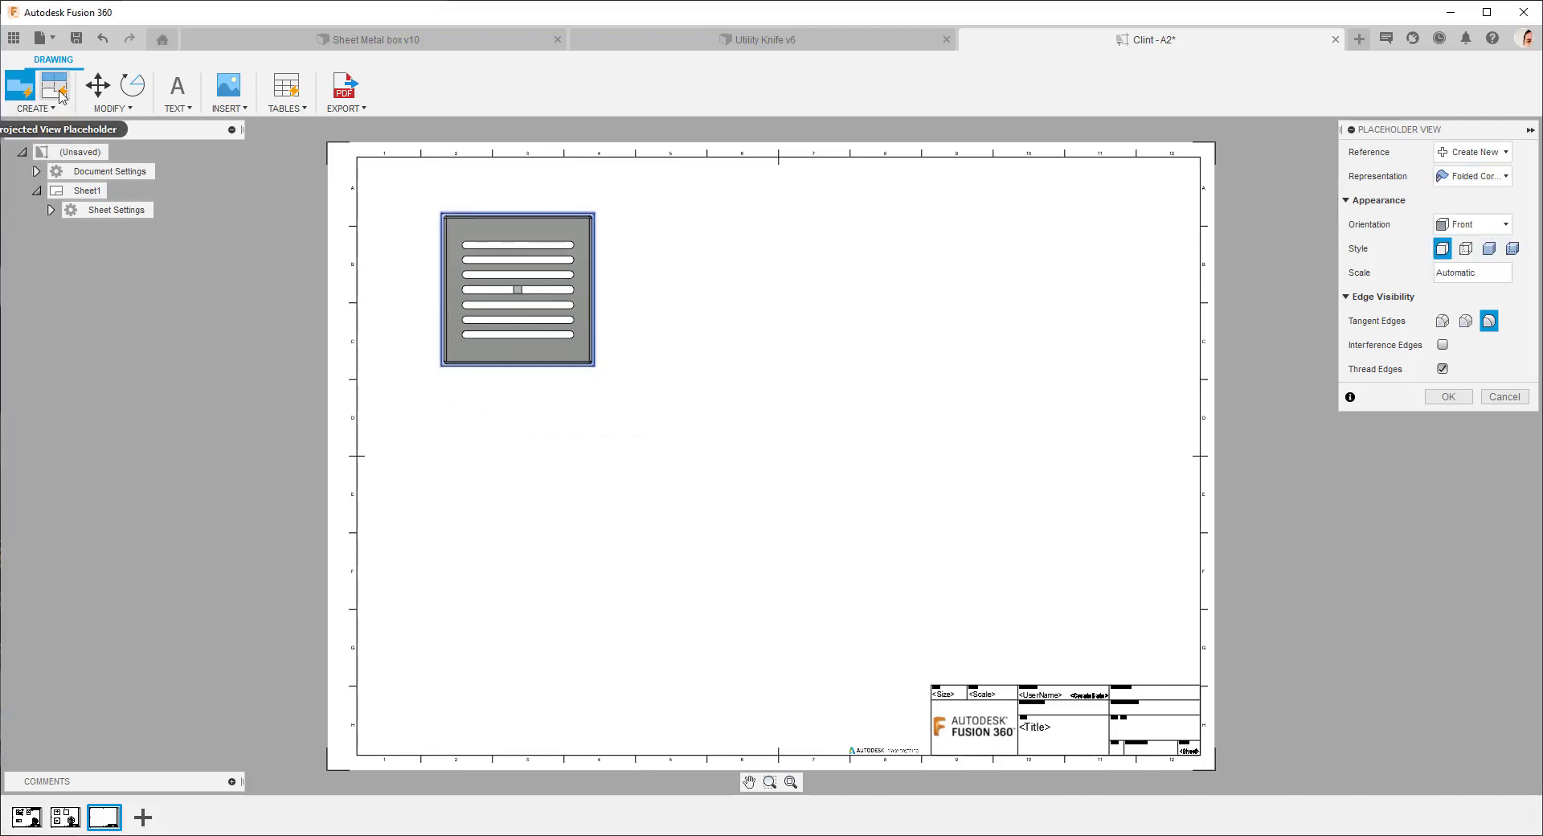
key(Return)
Add right, bottom and isometric projected views of the folded box.
click(816, 310)
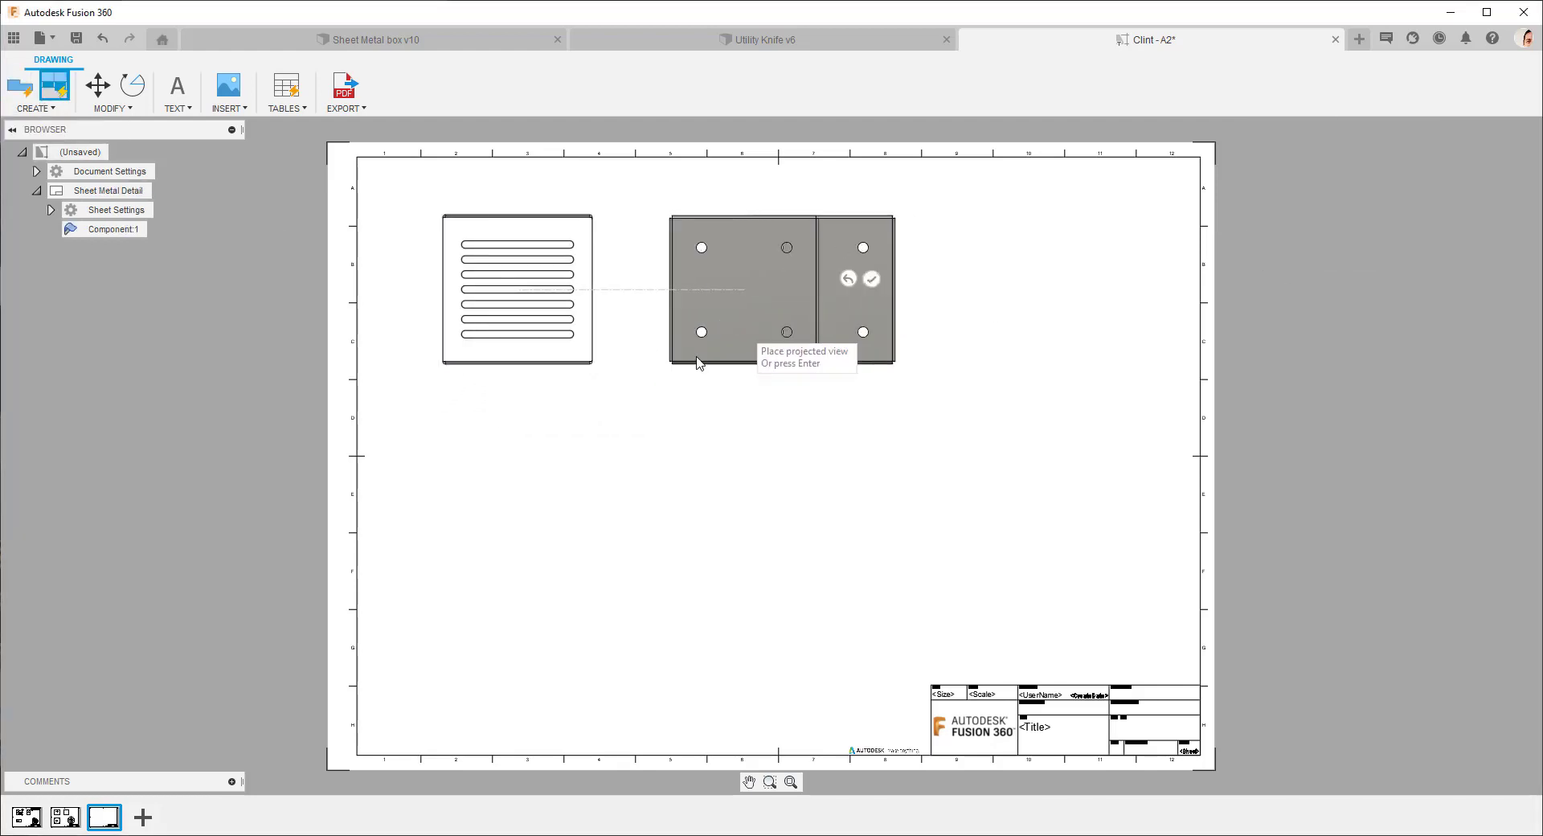
click(476, 595)
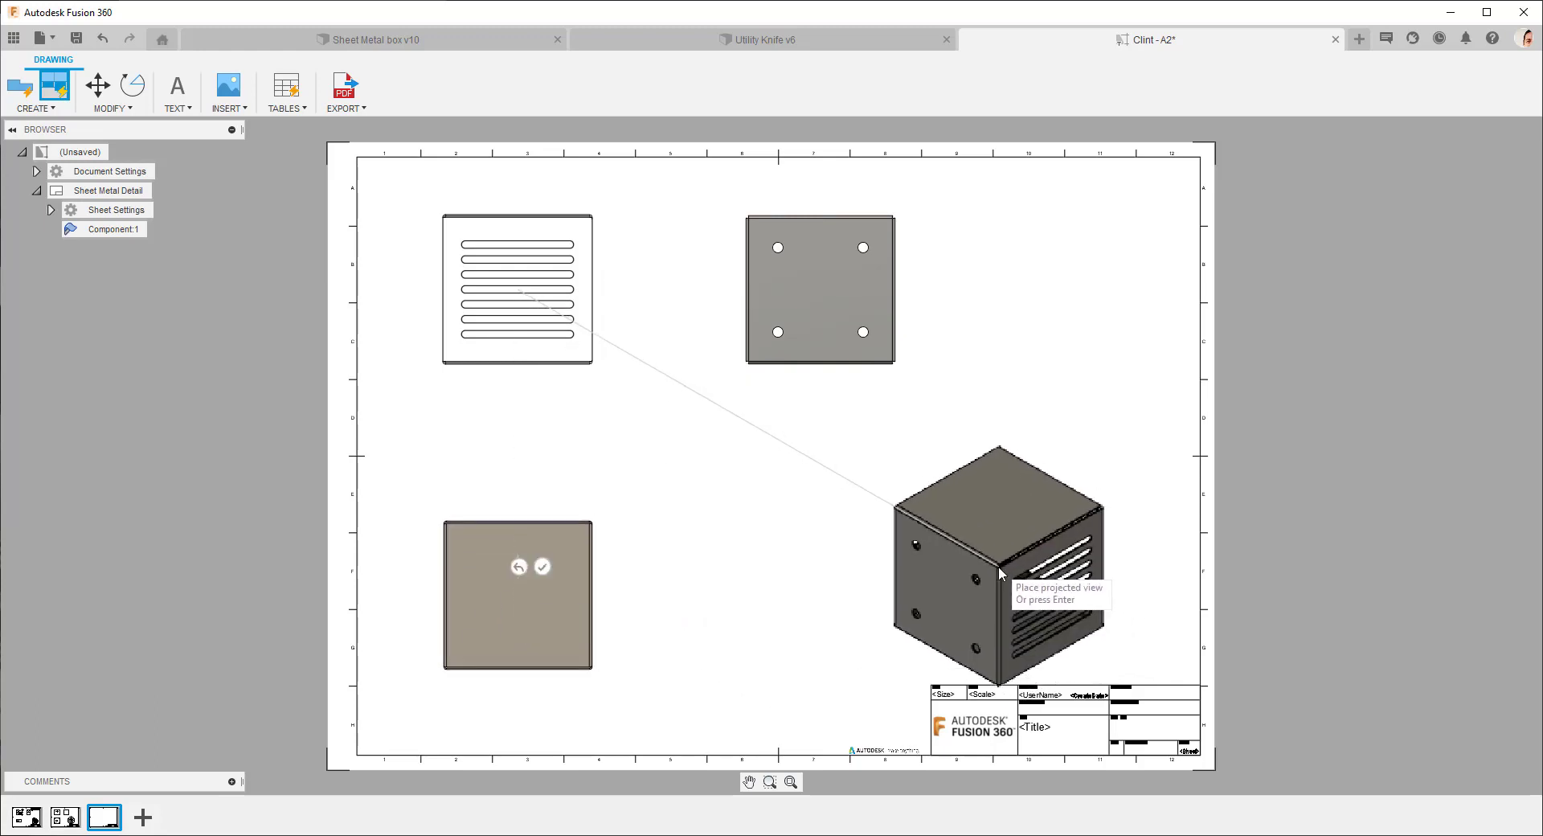
click(1006, 548)
click(1059, 522)
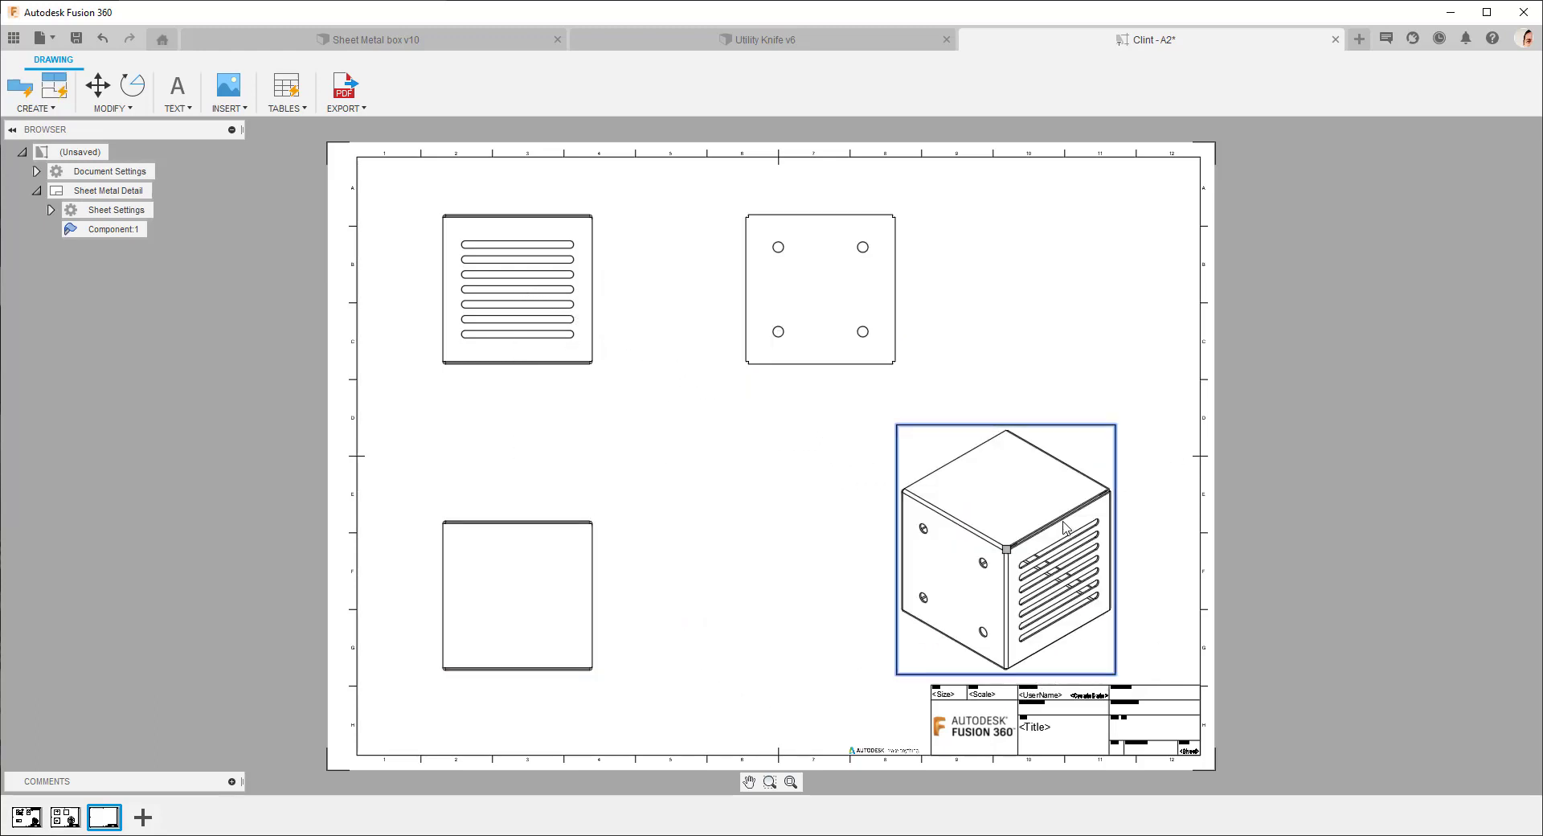
Make the folded box's isometric view shaded with visible edges.
double_click(1071, 474)
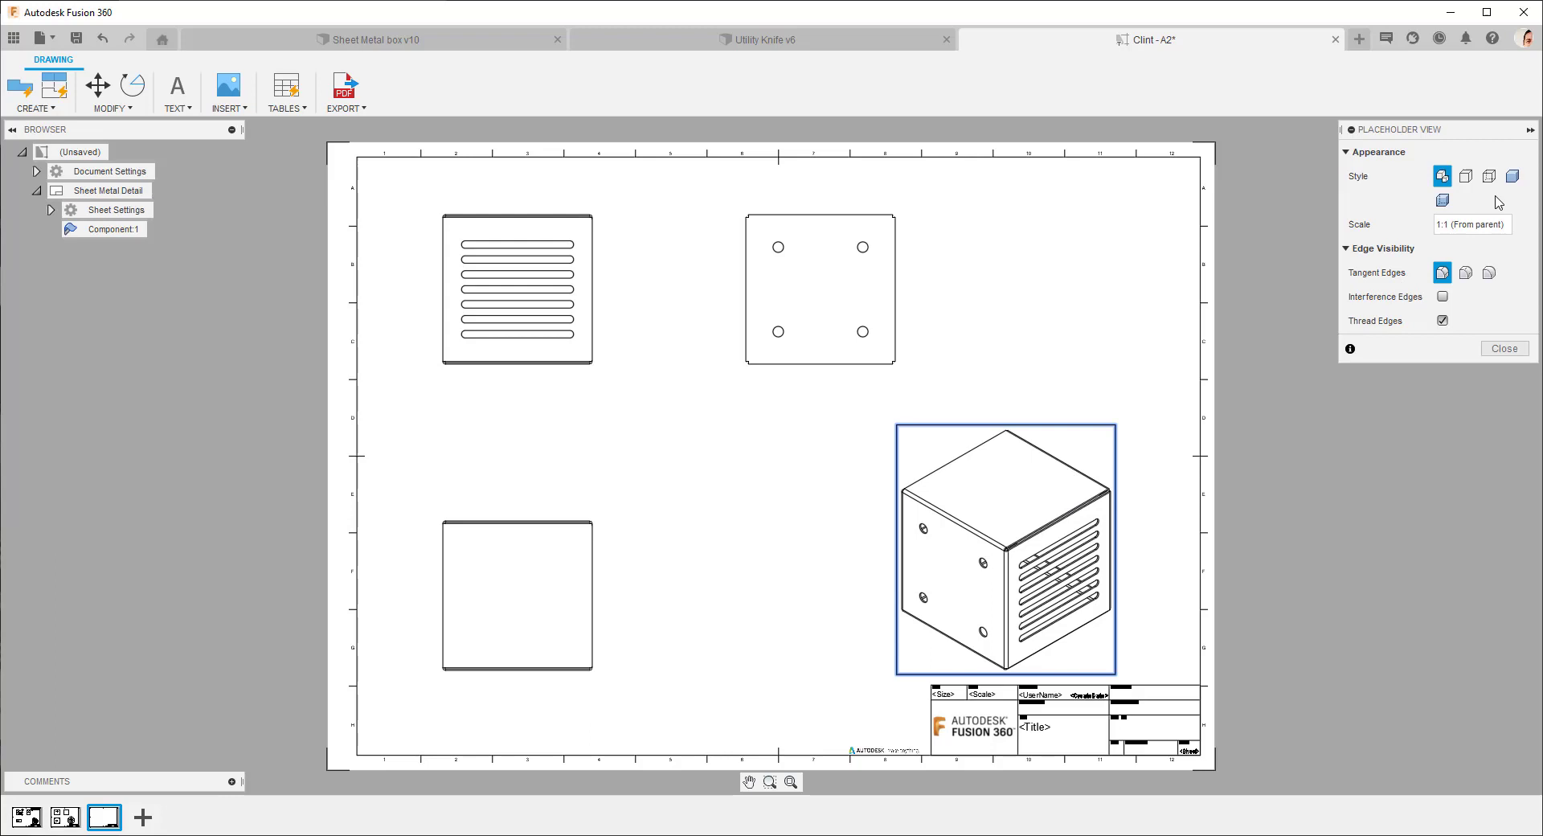
click(1514, 179)
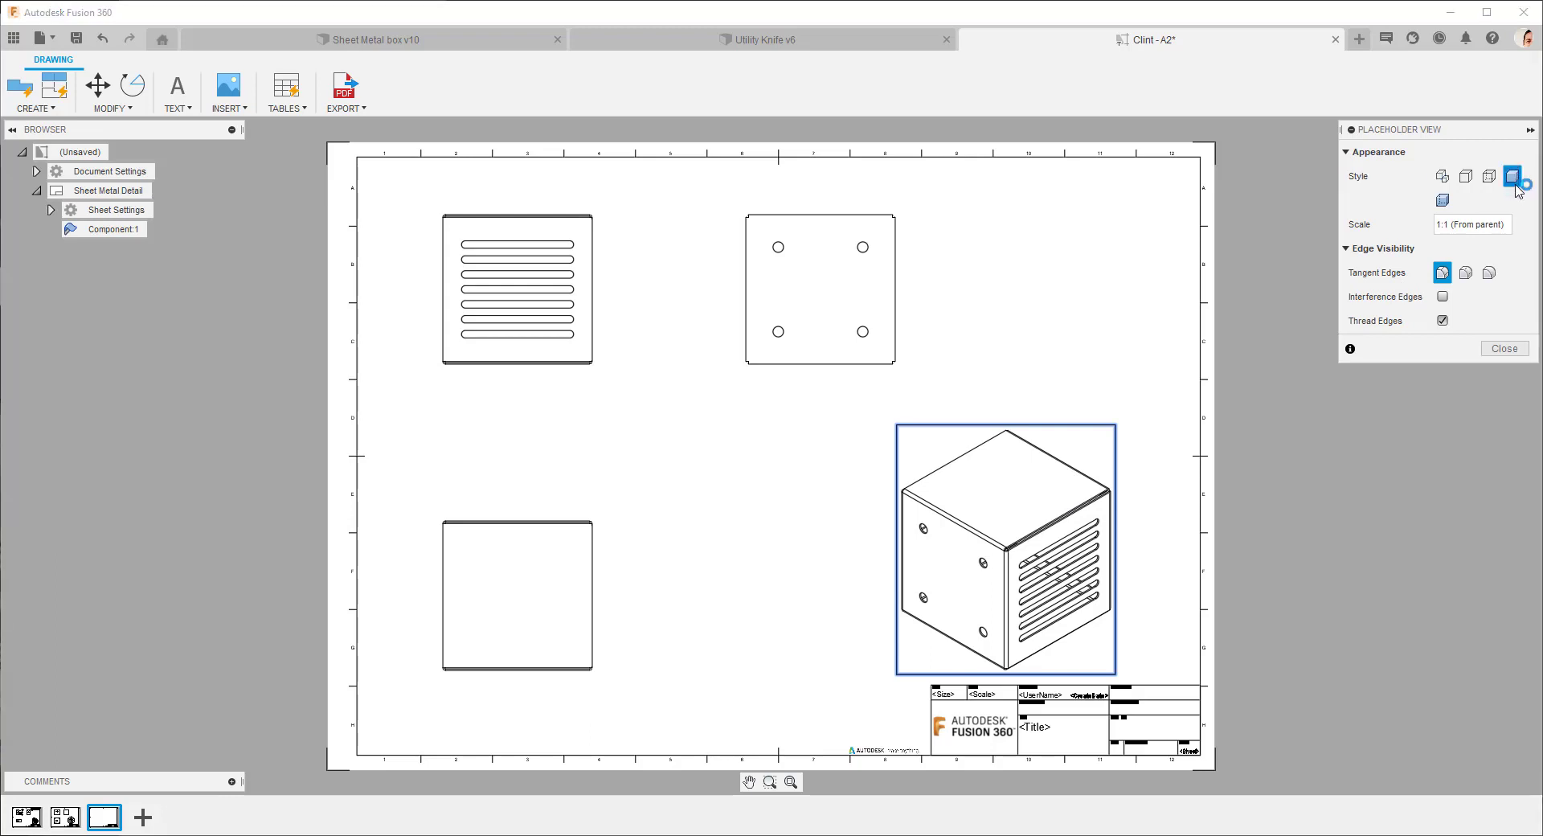
click(1504, 348)
Add a sheet with a Flat Pattern base view on the left and a bend table at top right.
click(143, 818)
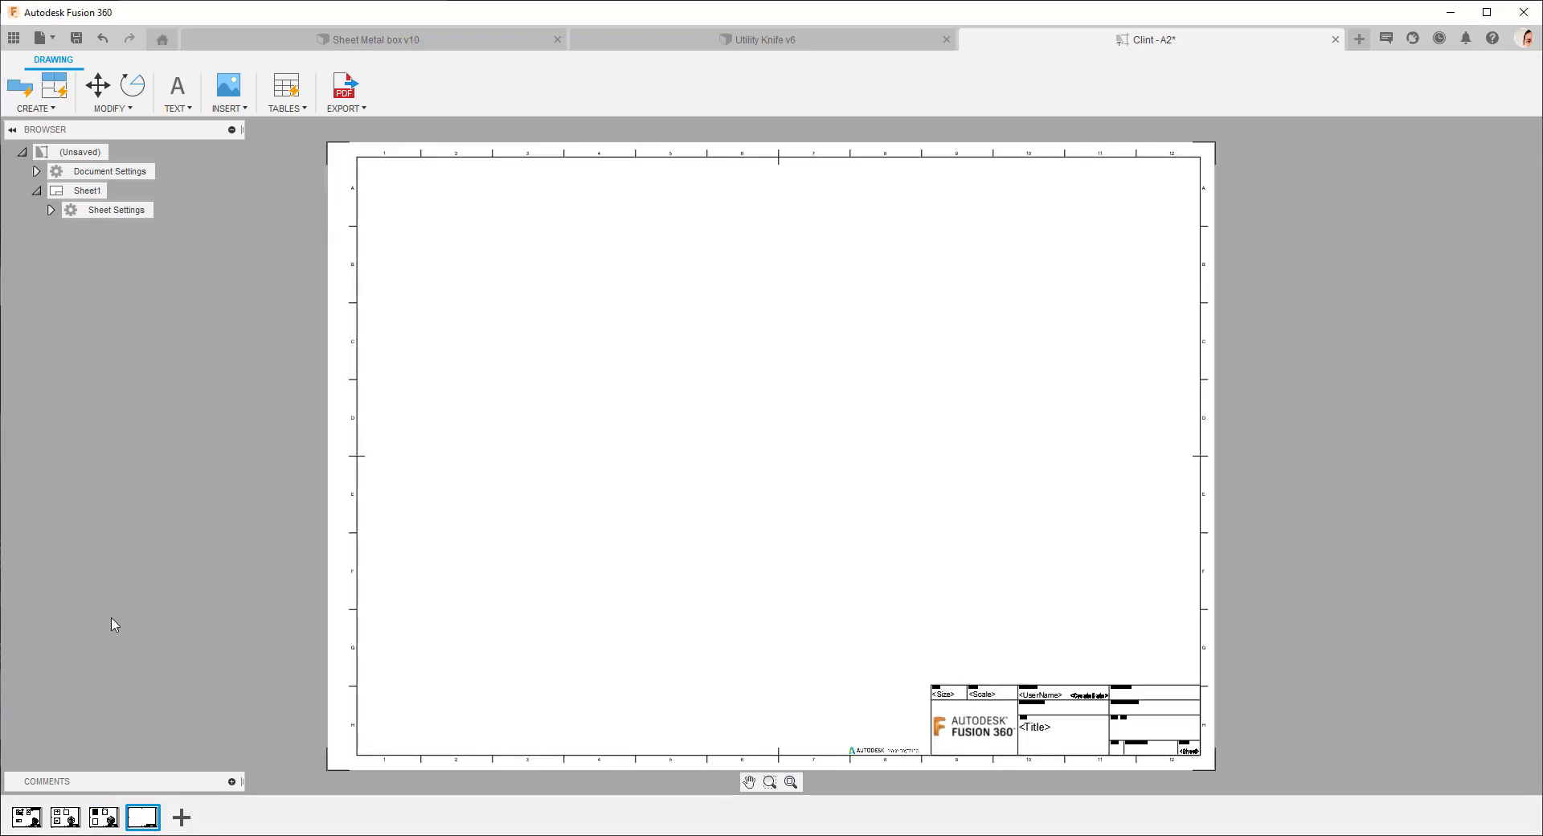
click(35, 90)
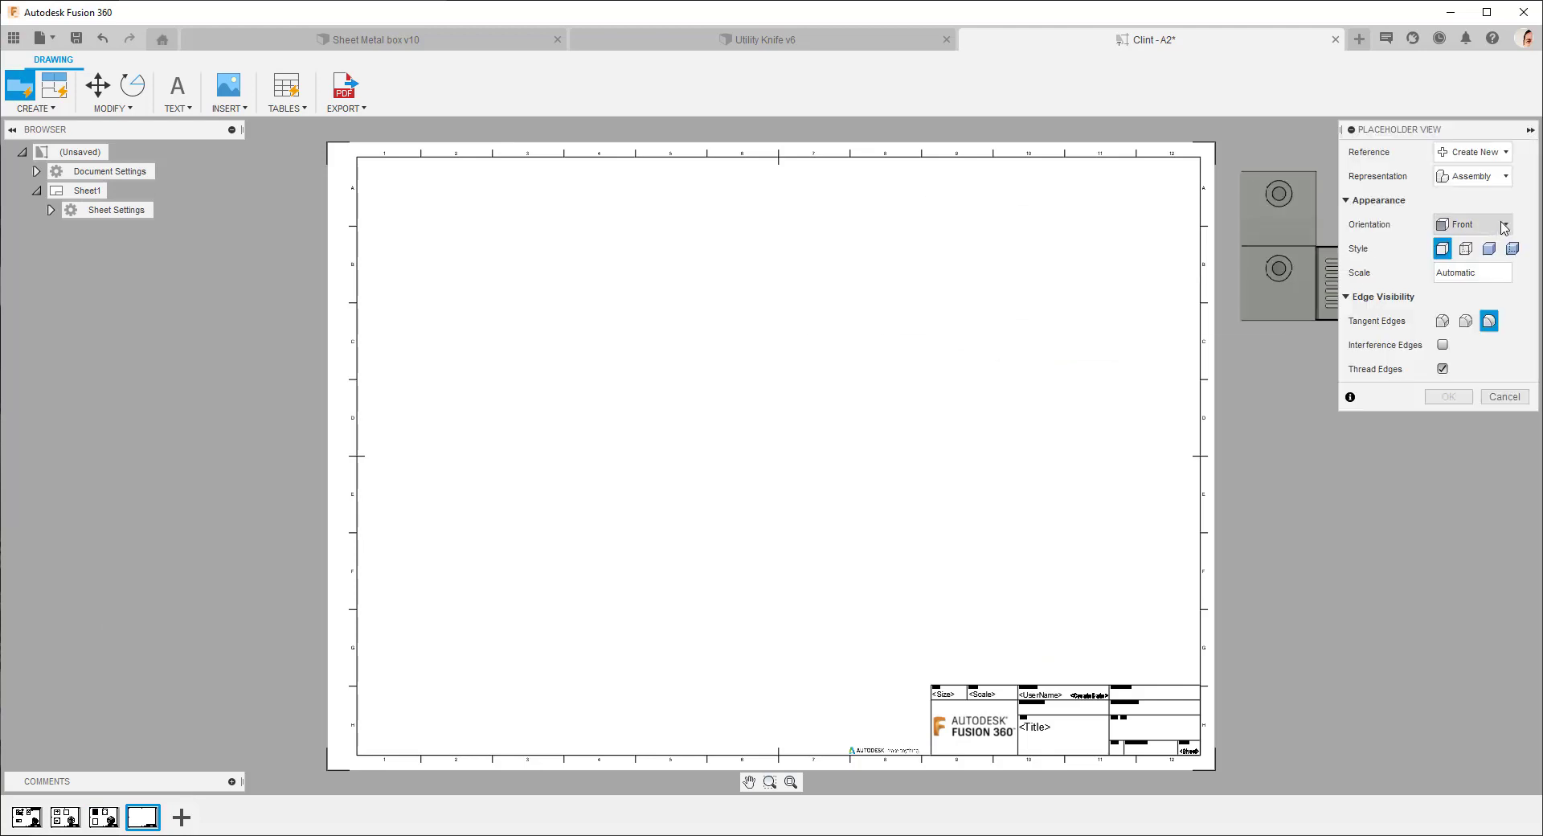
click(1483, 176)
click(1476, 255)
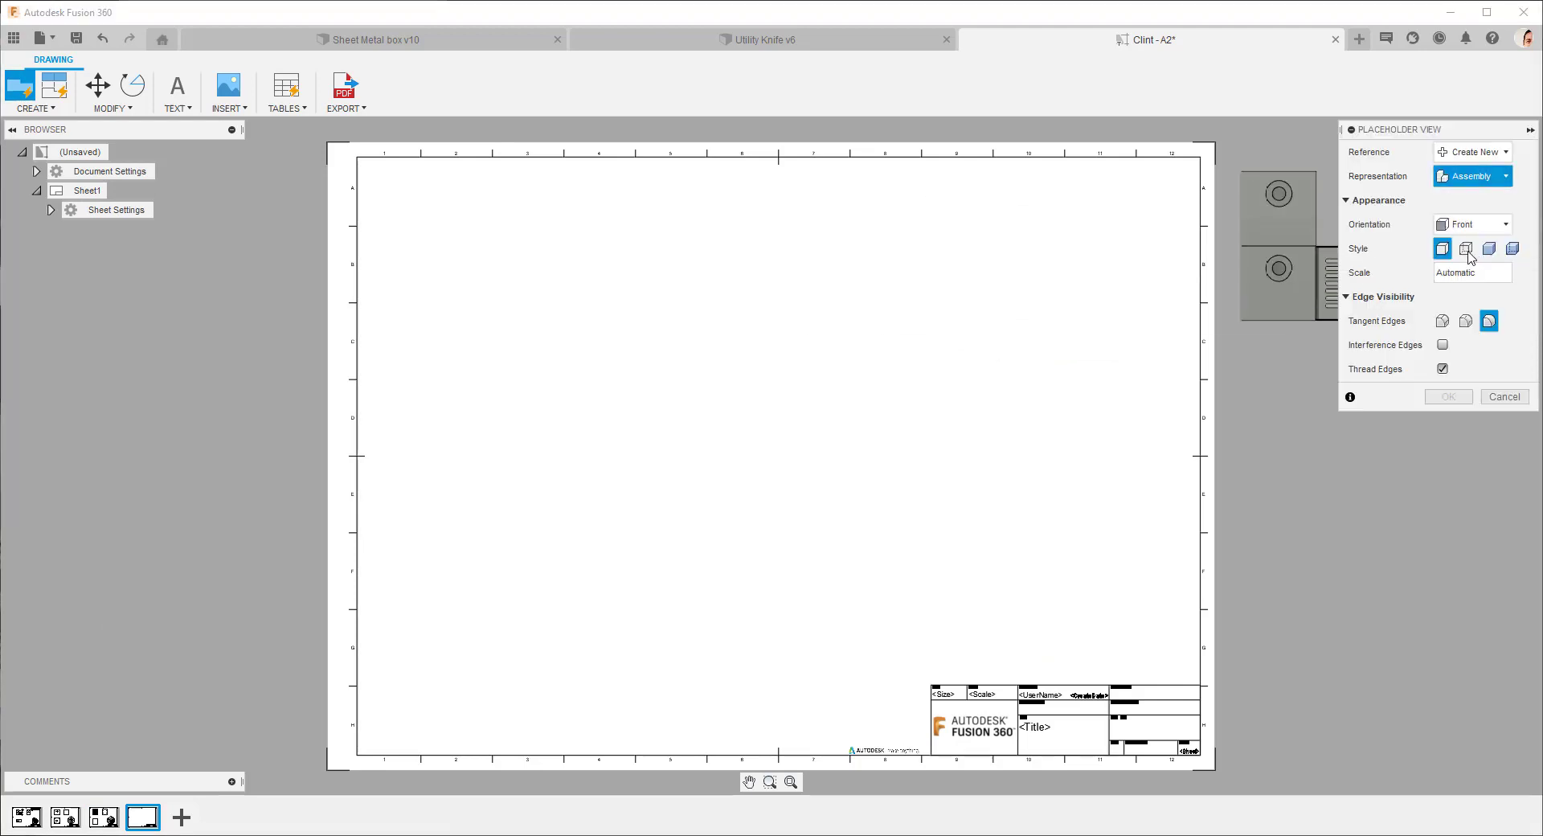
click(584, 359)
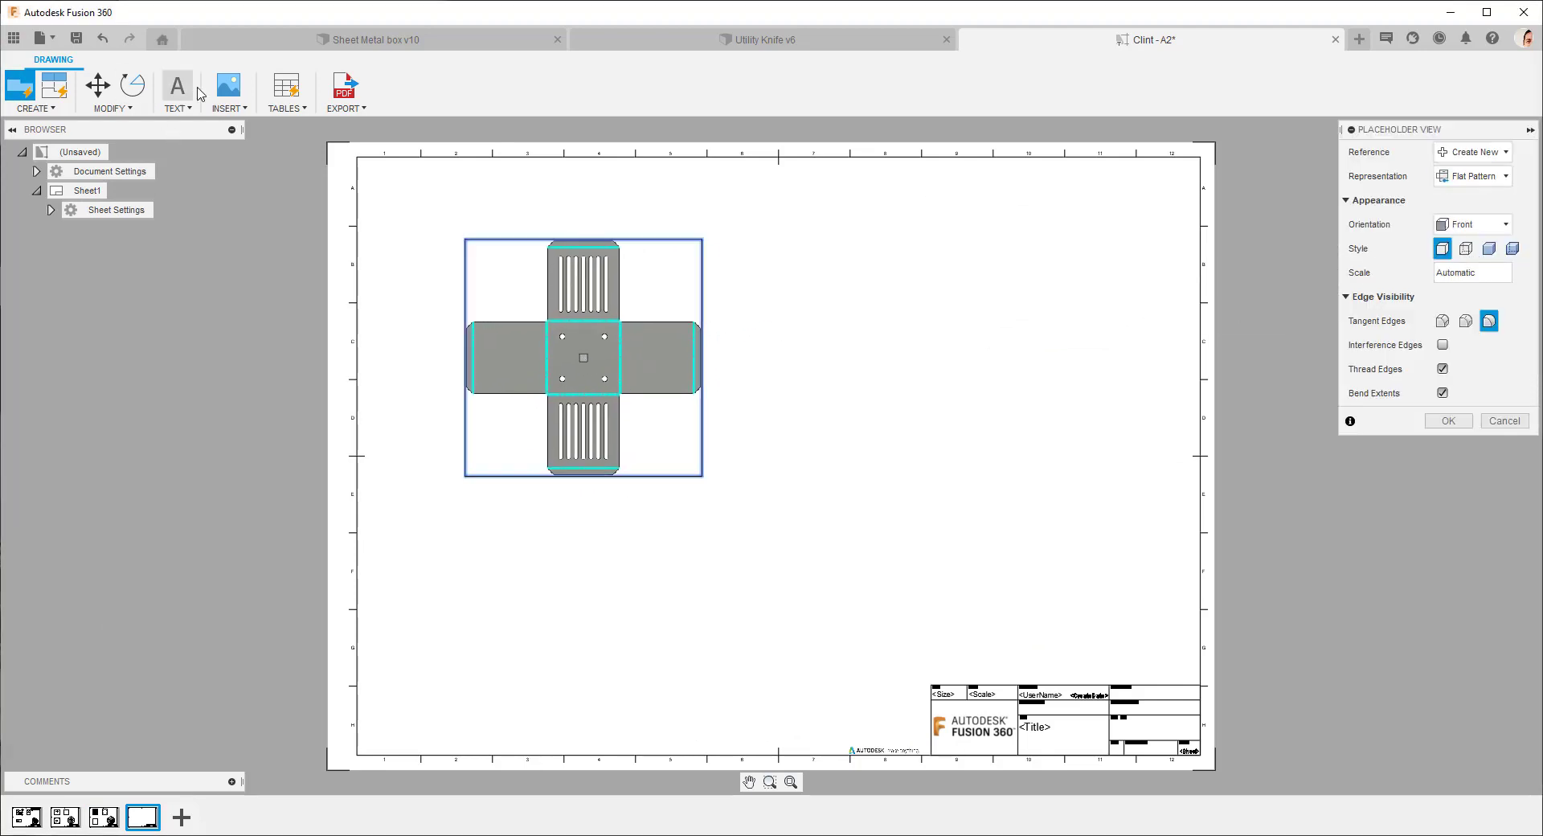
click(280, 91)
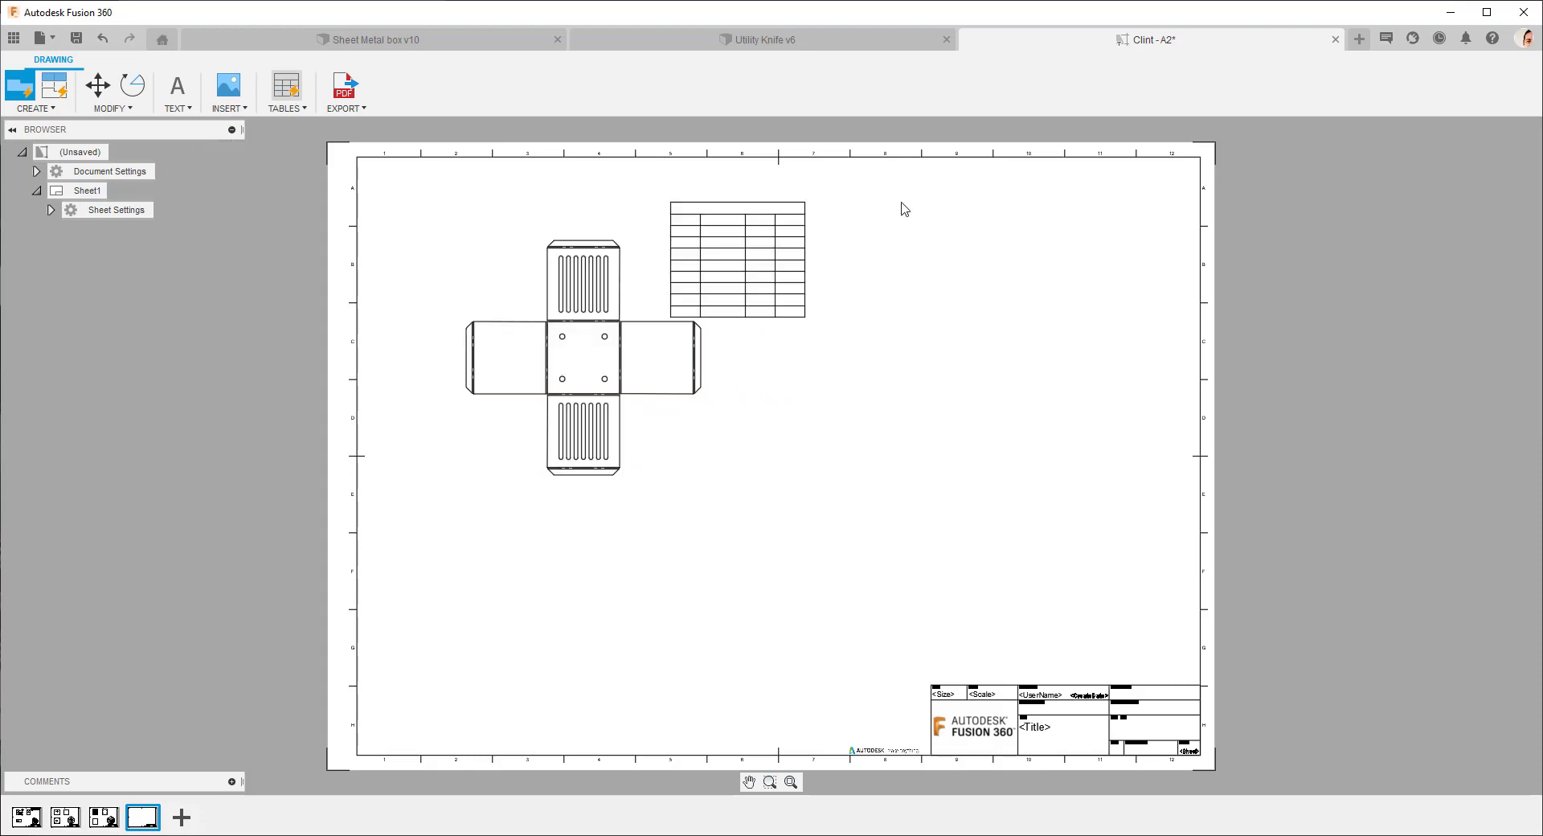
click(1182, 153)
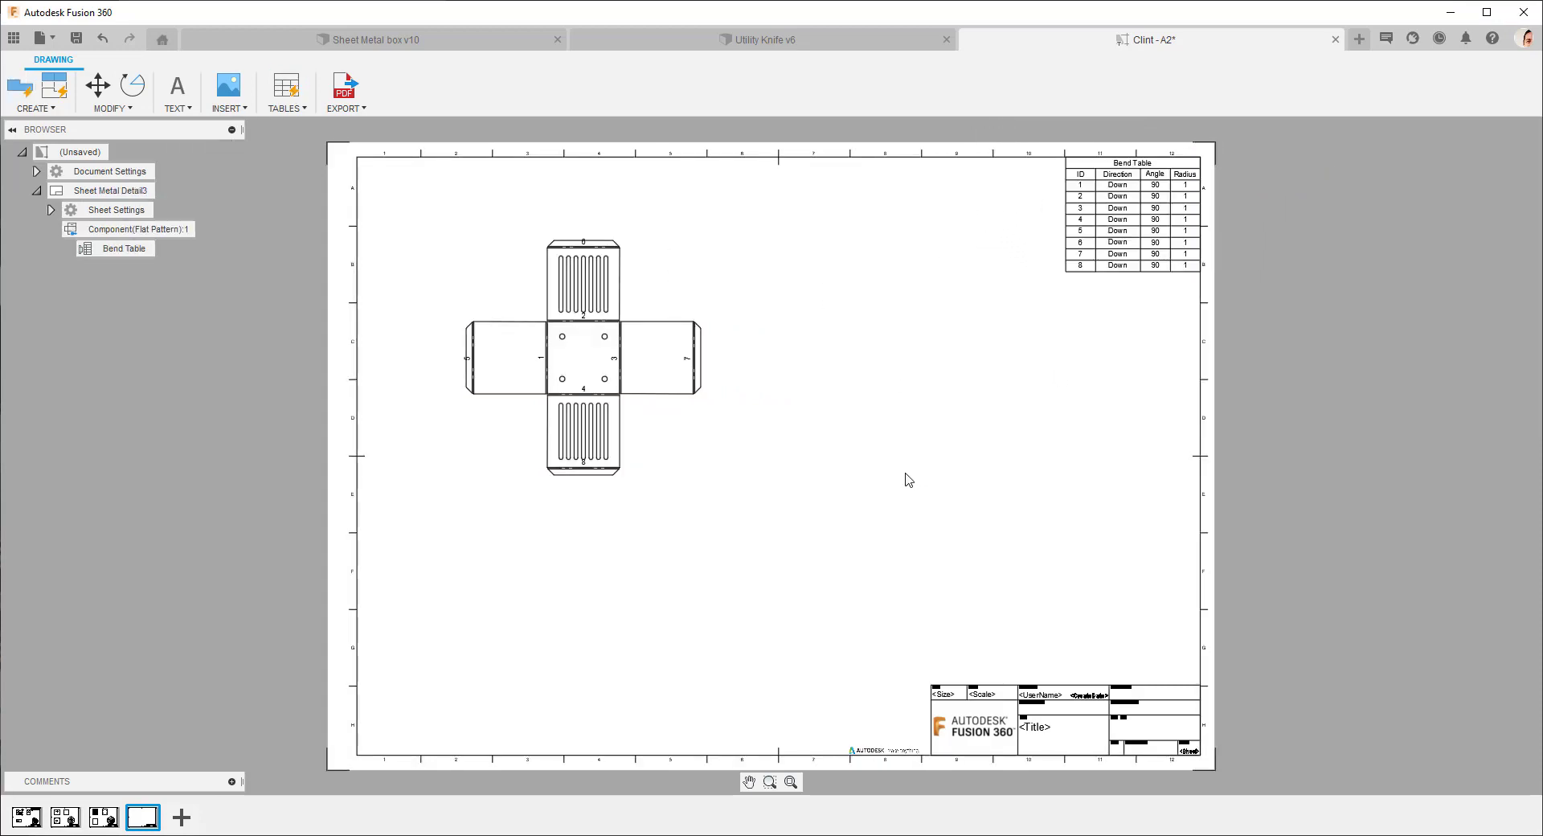
Add a sheet and place a Storyboard exploded base view on its left half.
click(182, 817)
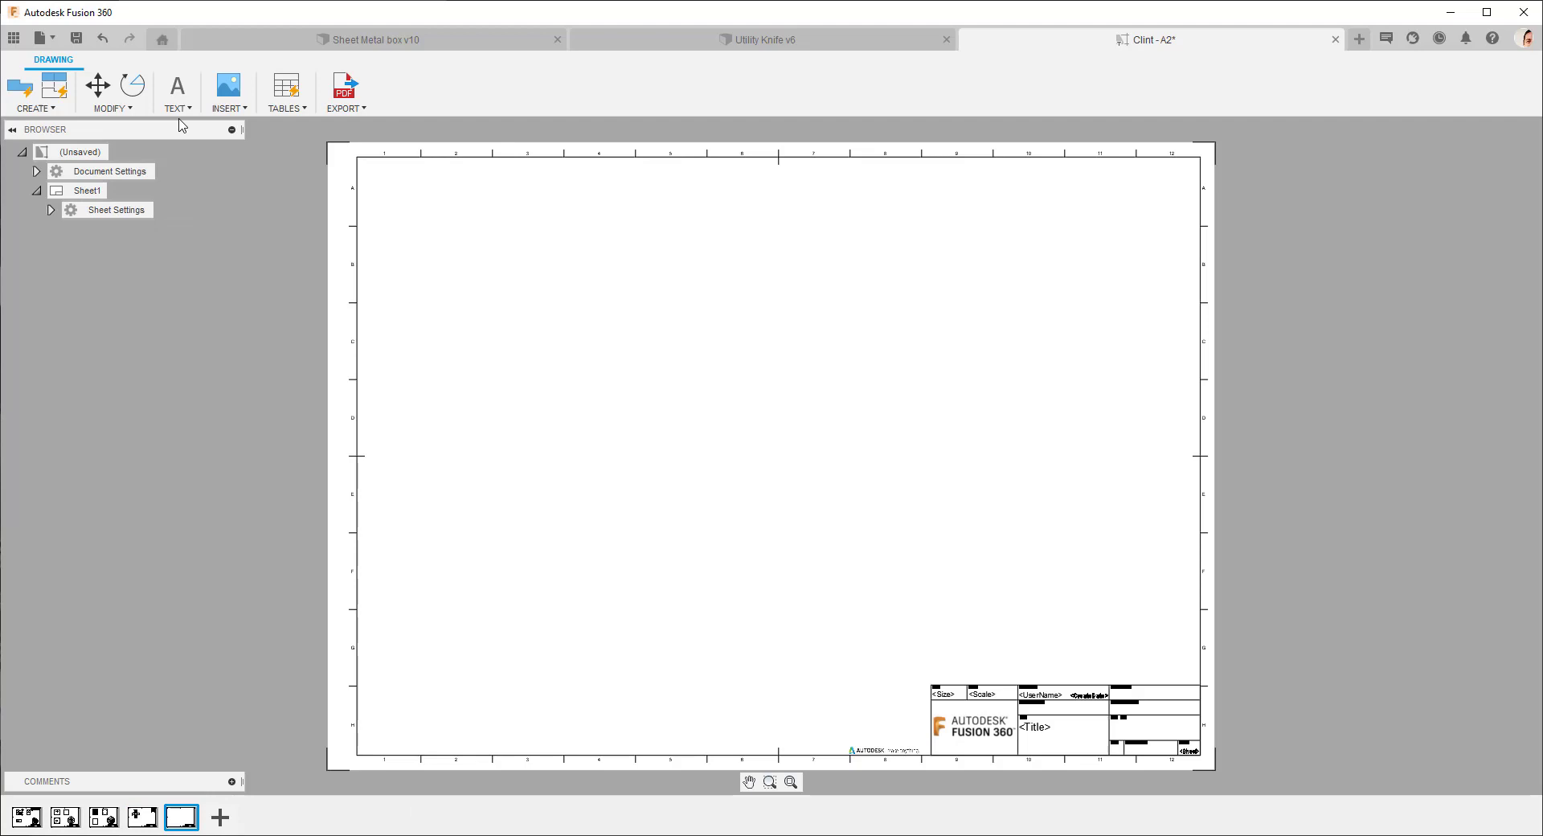
click(24, 89)
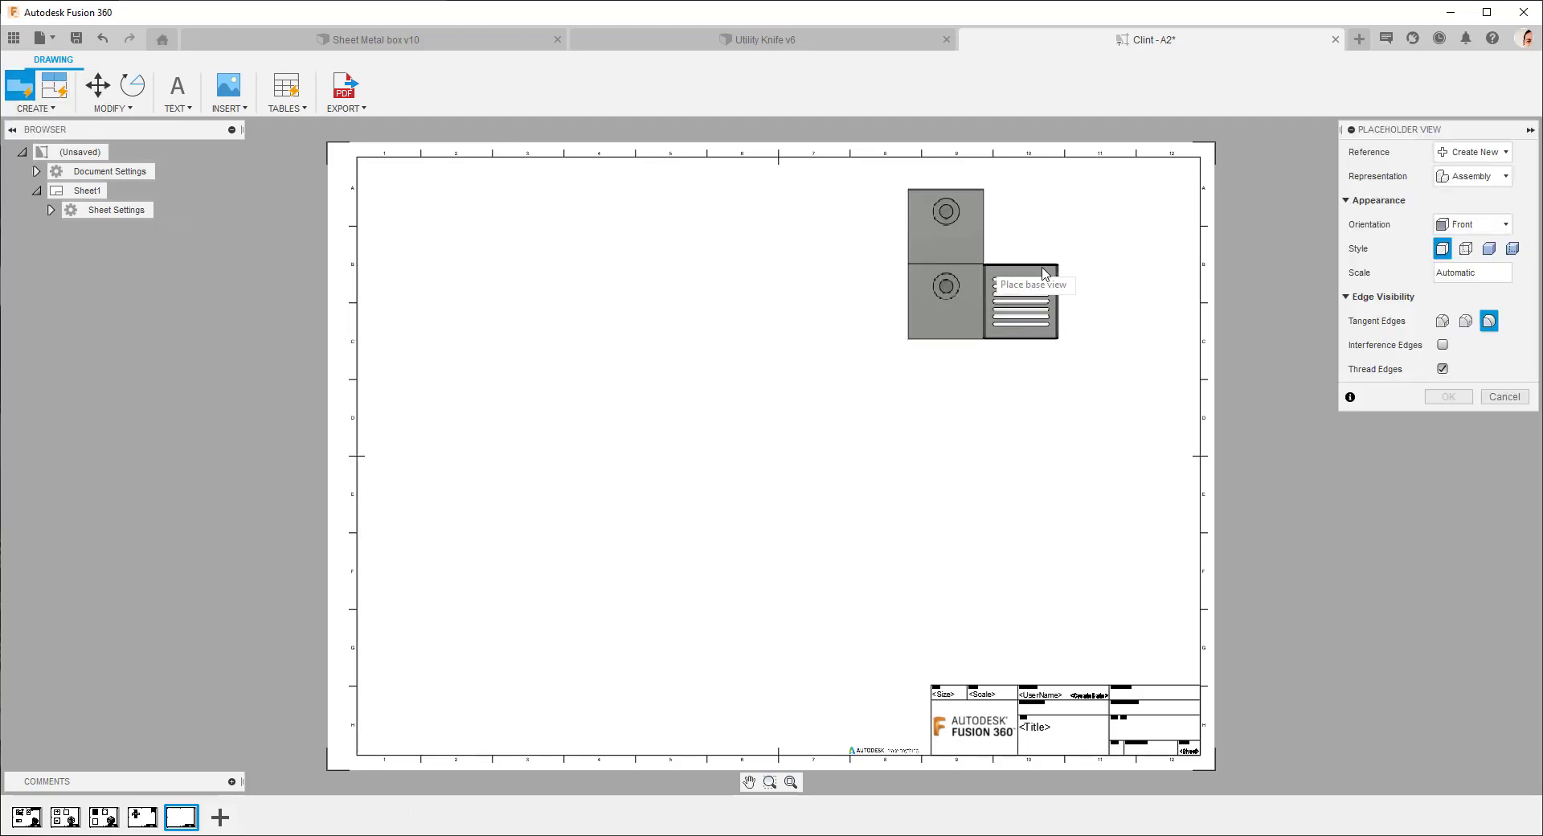
click(1507, 177)
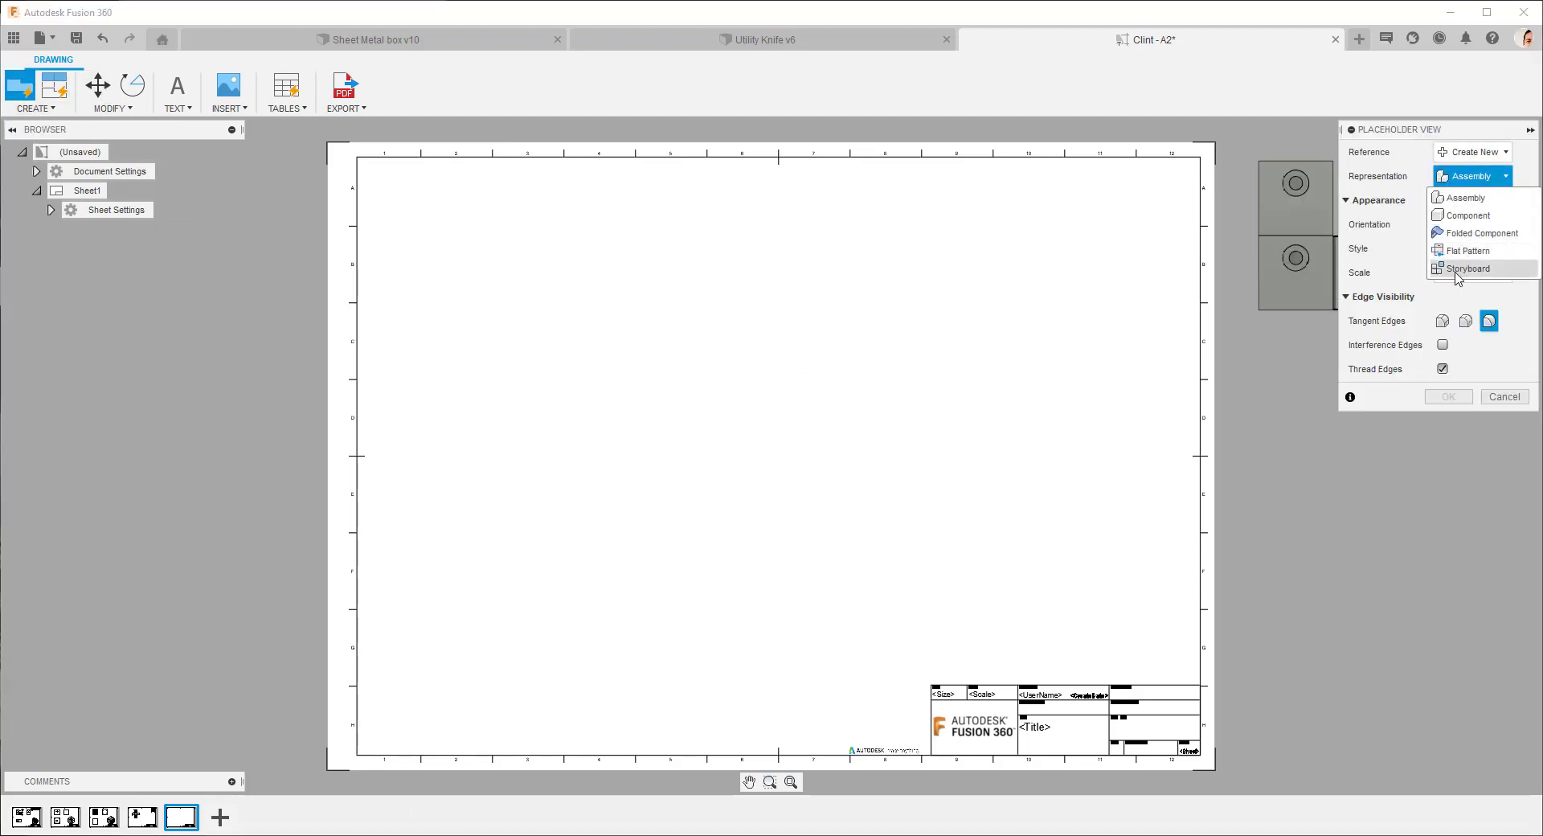
click(1458, 271)
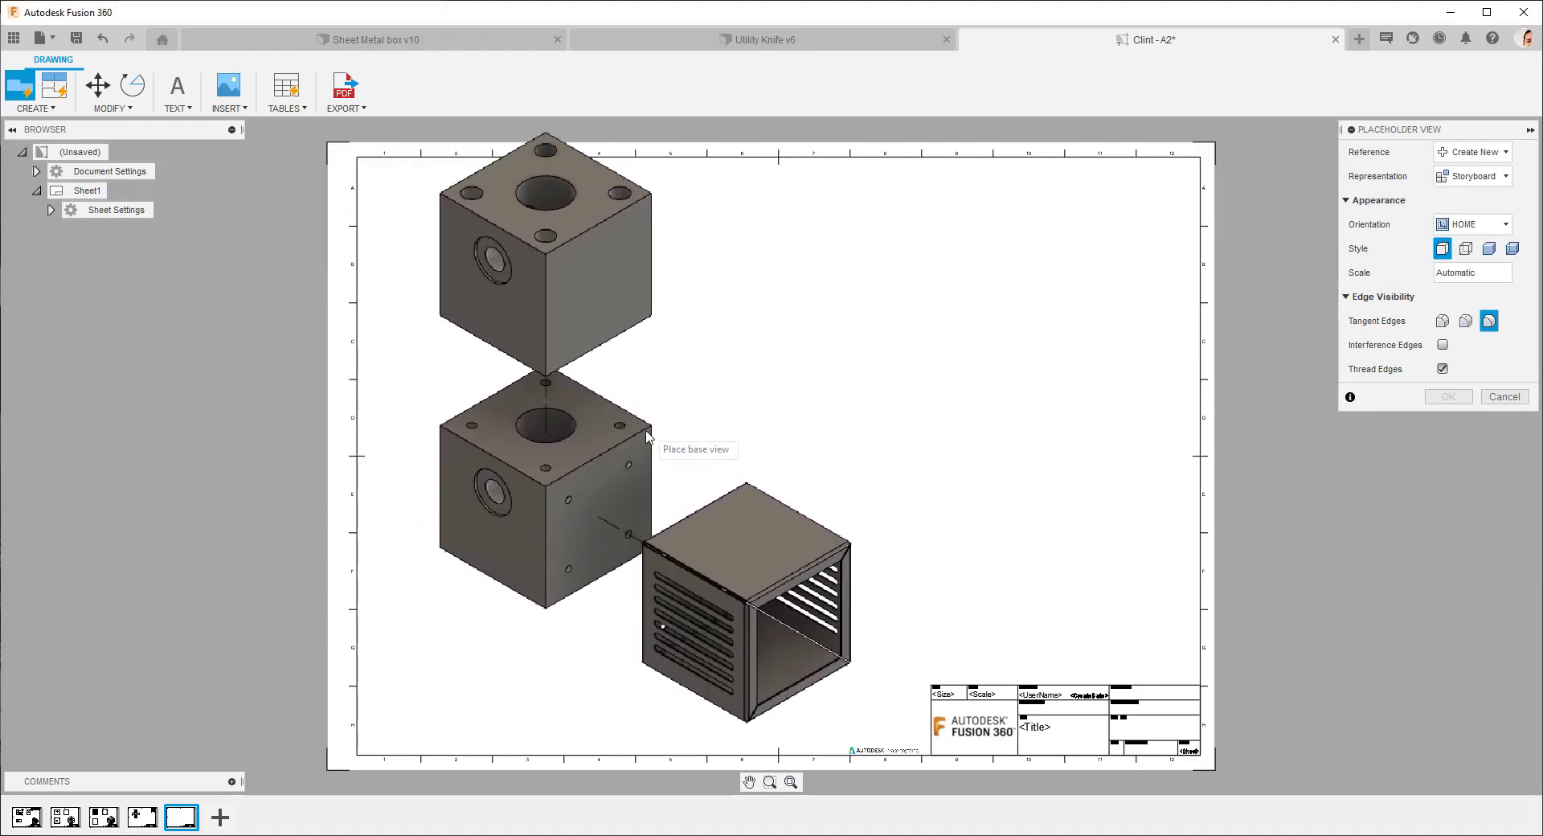
click(638, 463)
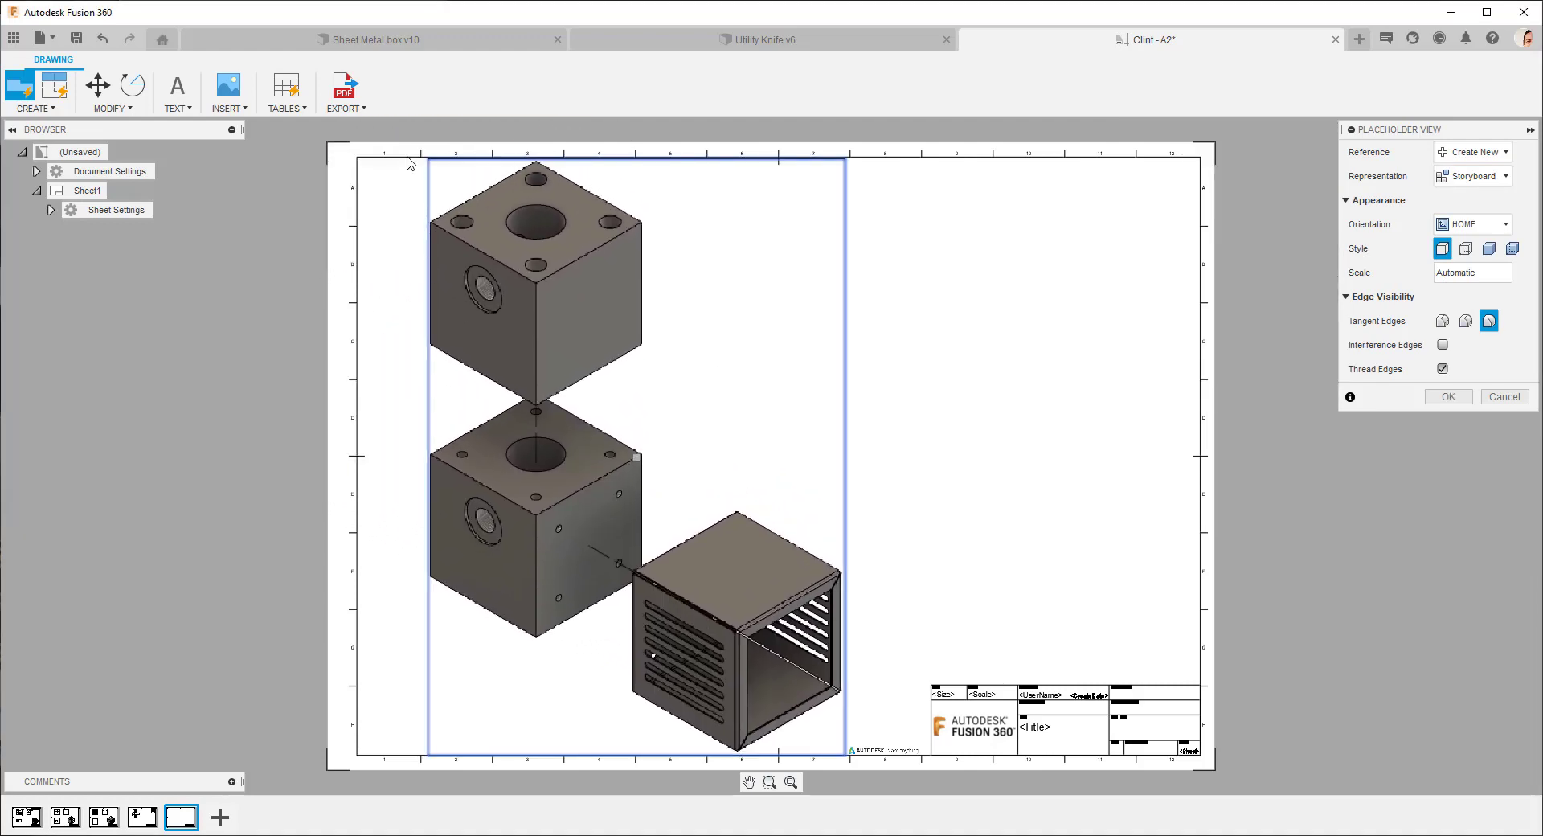
Place an All Level parts list at the sheet's top-right corner.
click(286, 86)
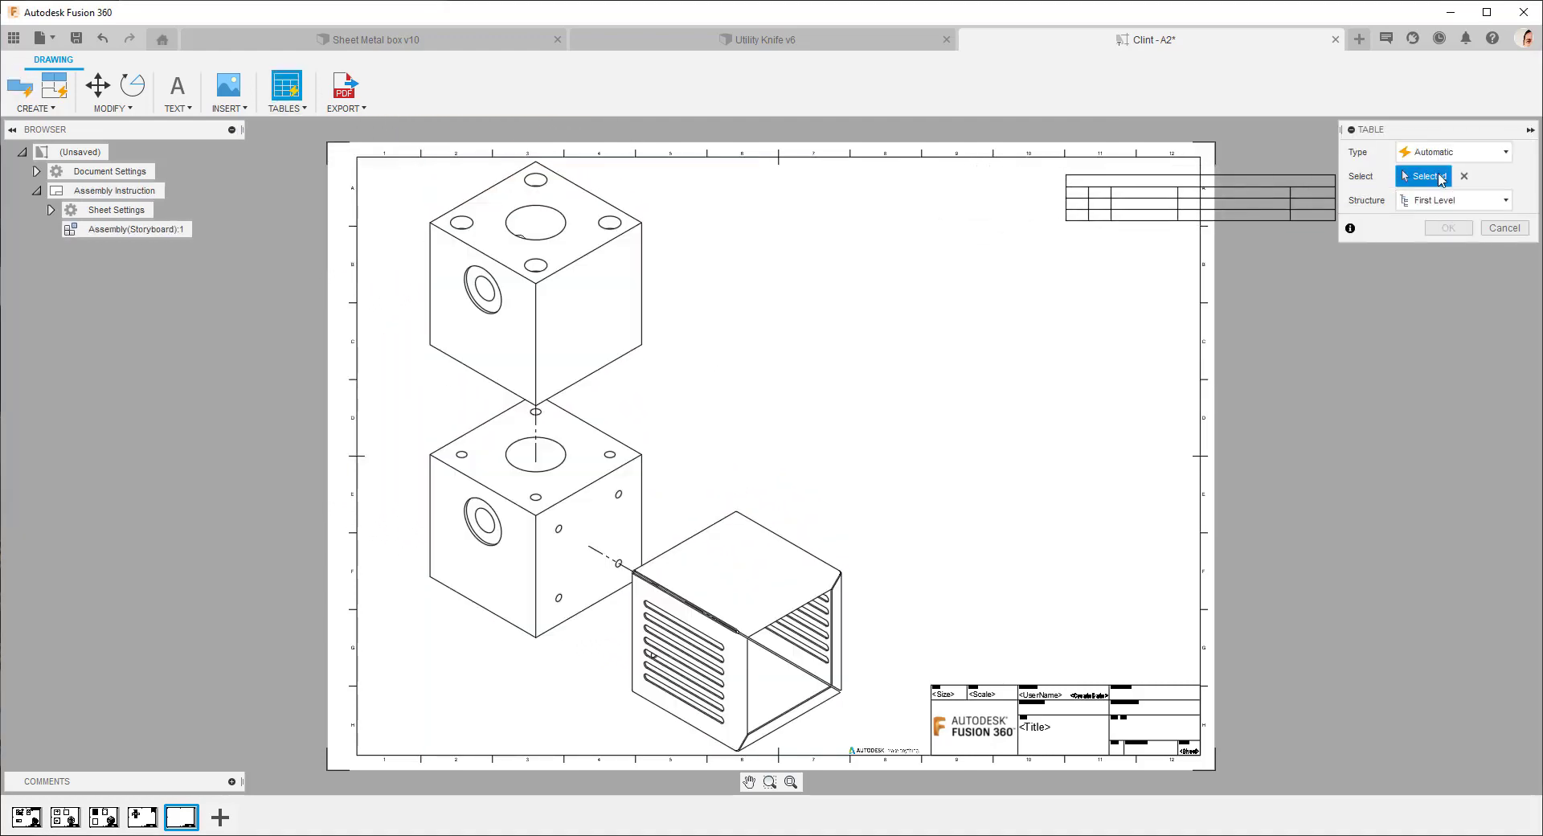
click(1463, 200)
click(1438, 214)
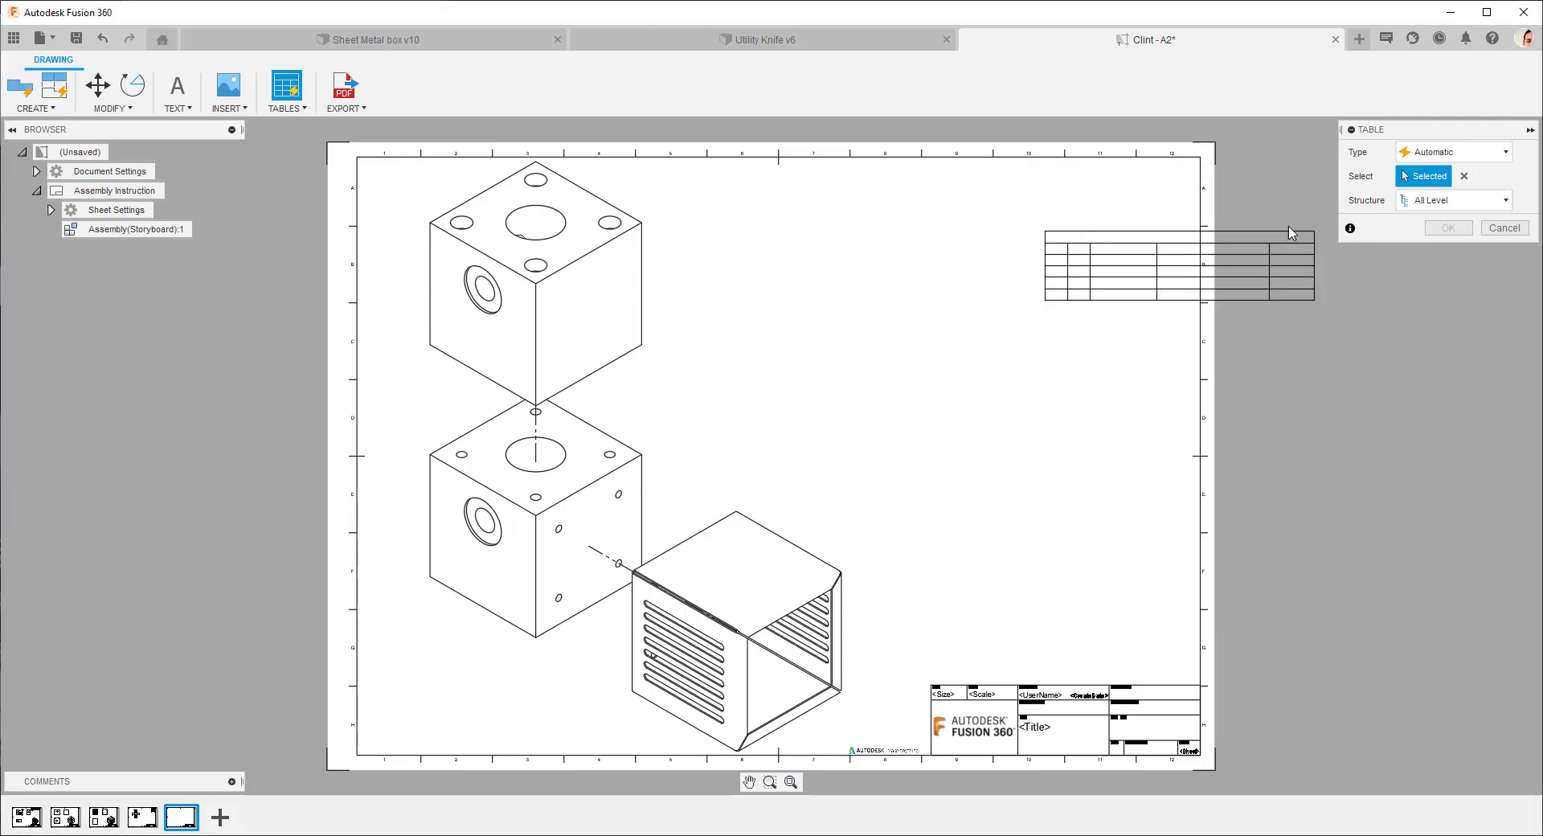
click(1200, 160)
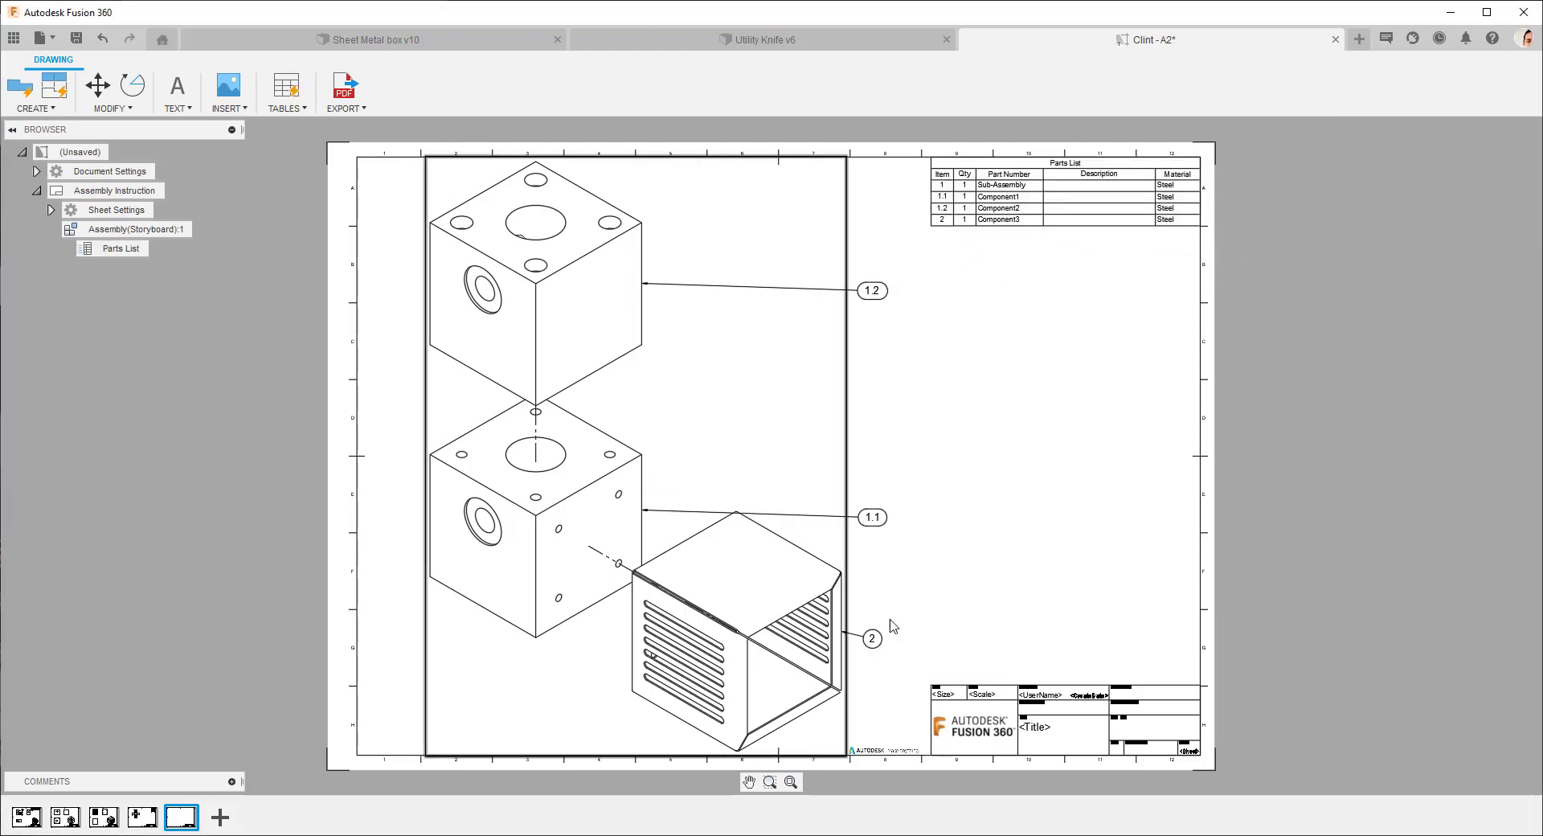
Save the drawing as 'Smart Template' in Admin Project, then close the document.
click(76, 38)
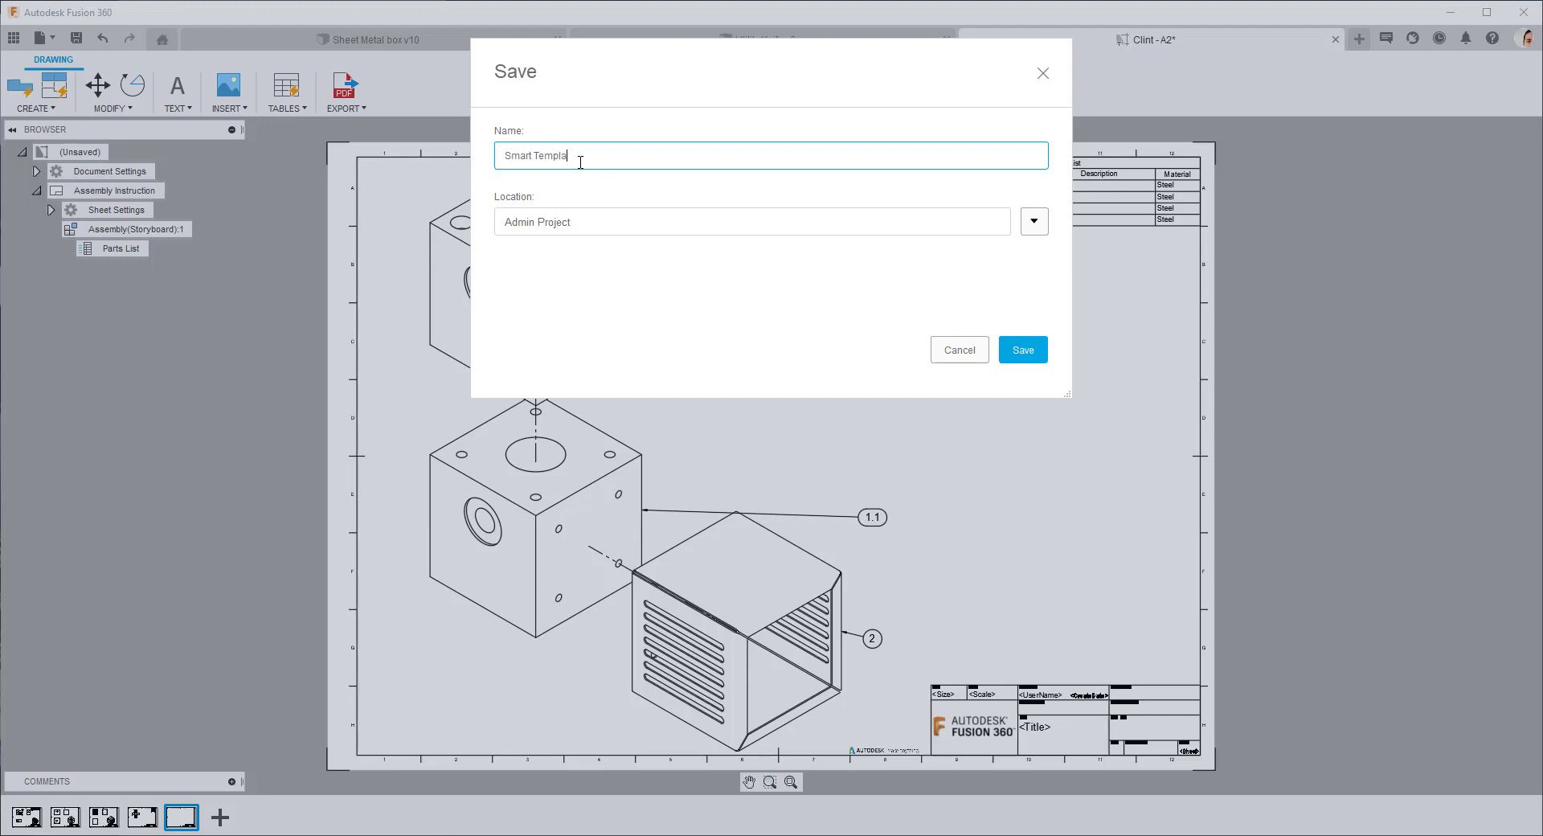
click(1024, 354)
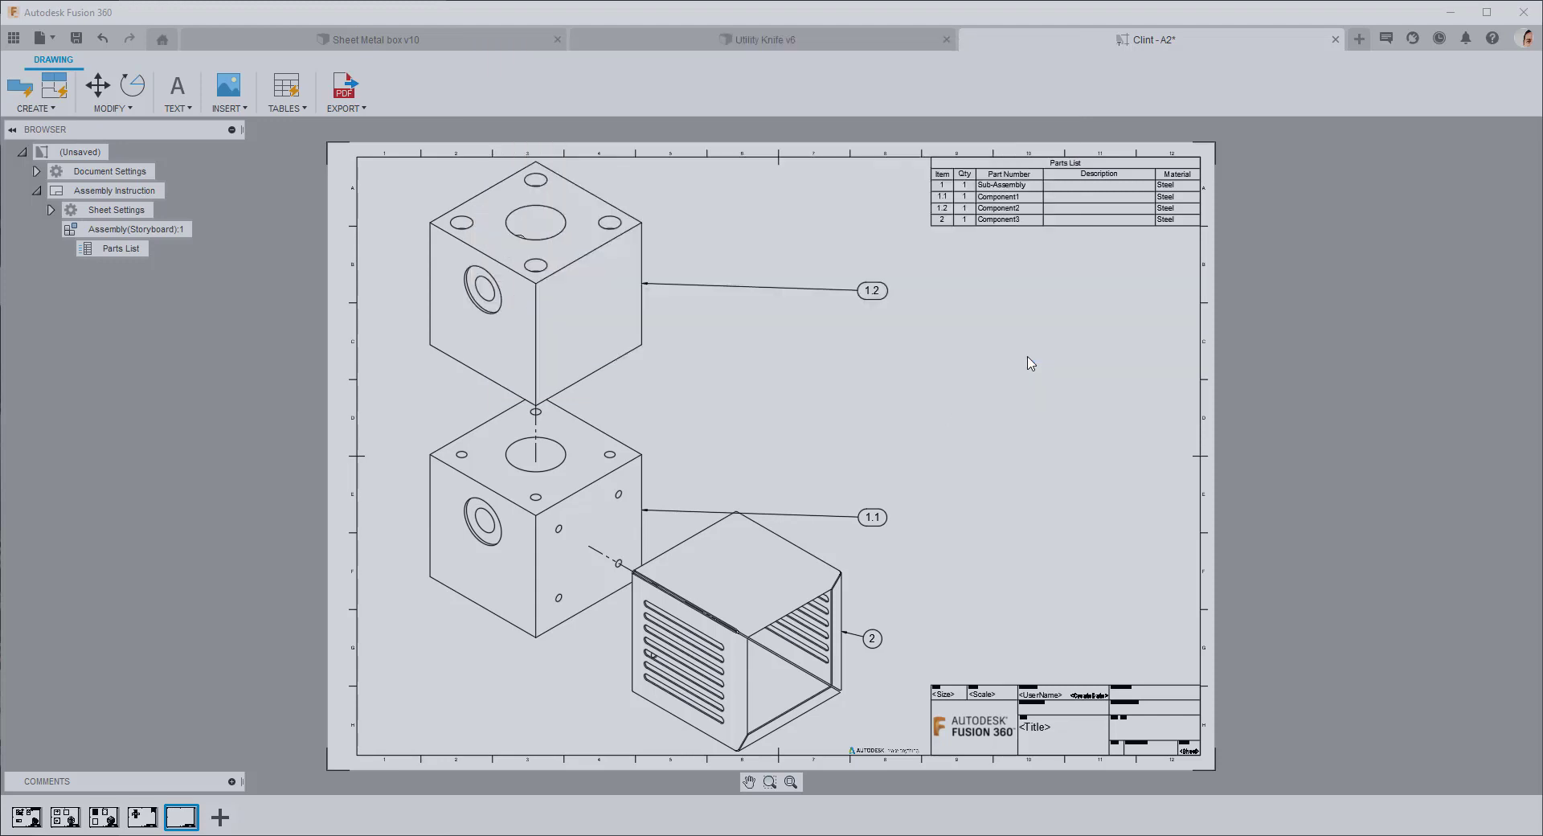
click(1336, 40)
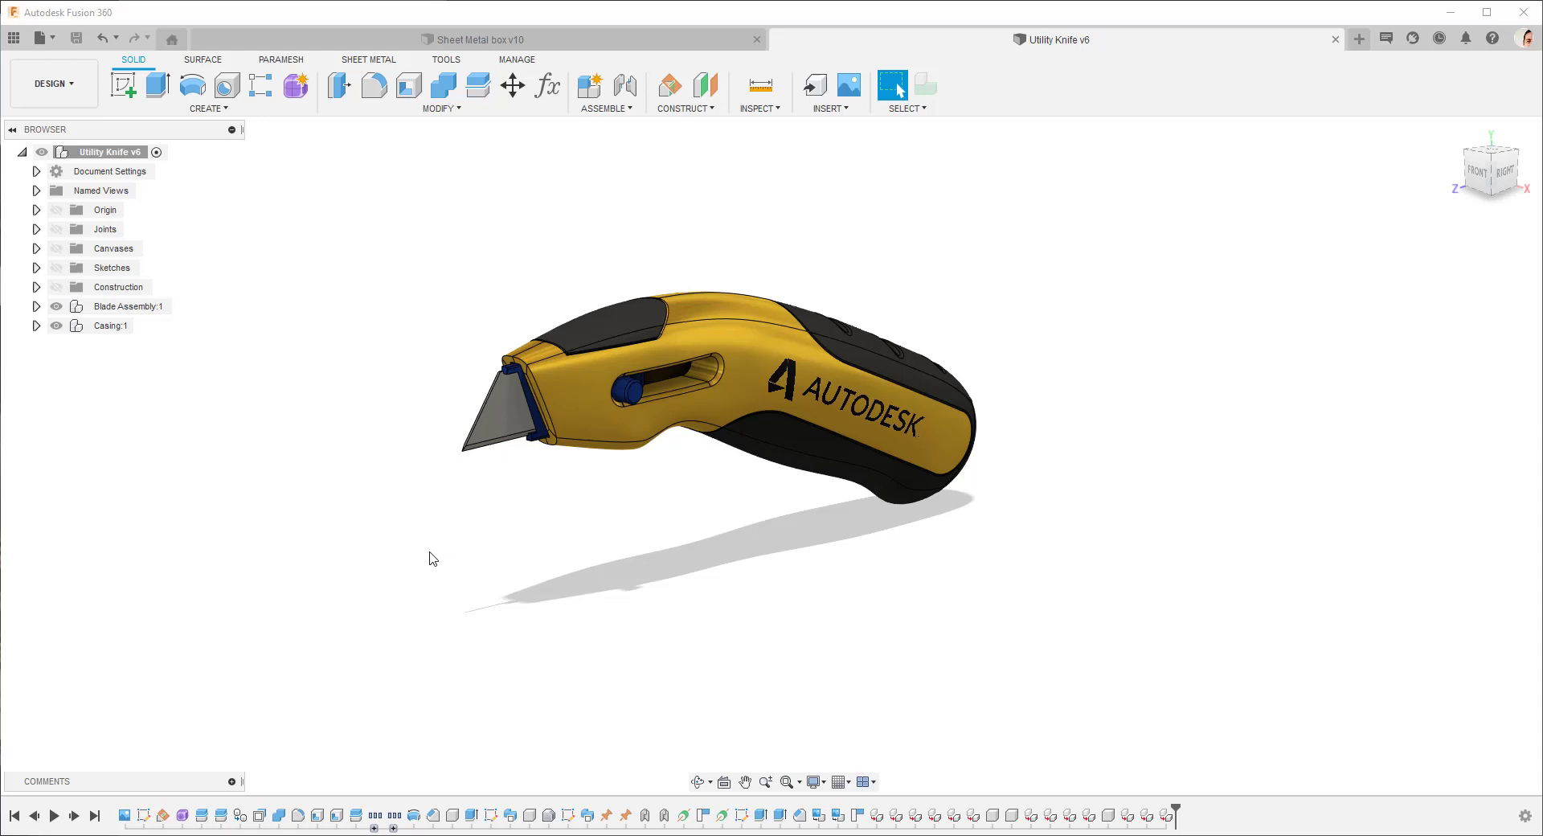
Highlight the blade assembly and casing components, then clear the selection.
click(133, 307)
click(107, 327)
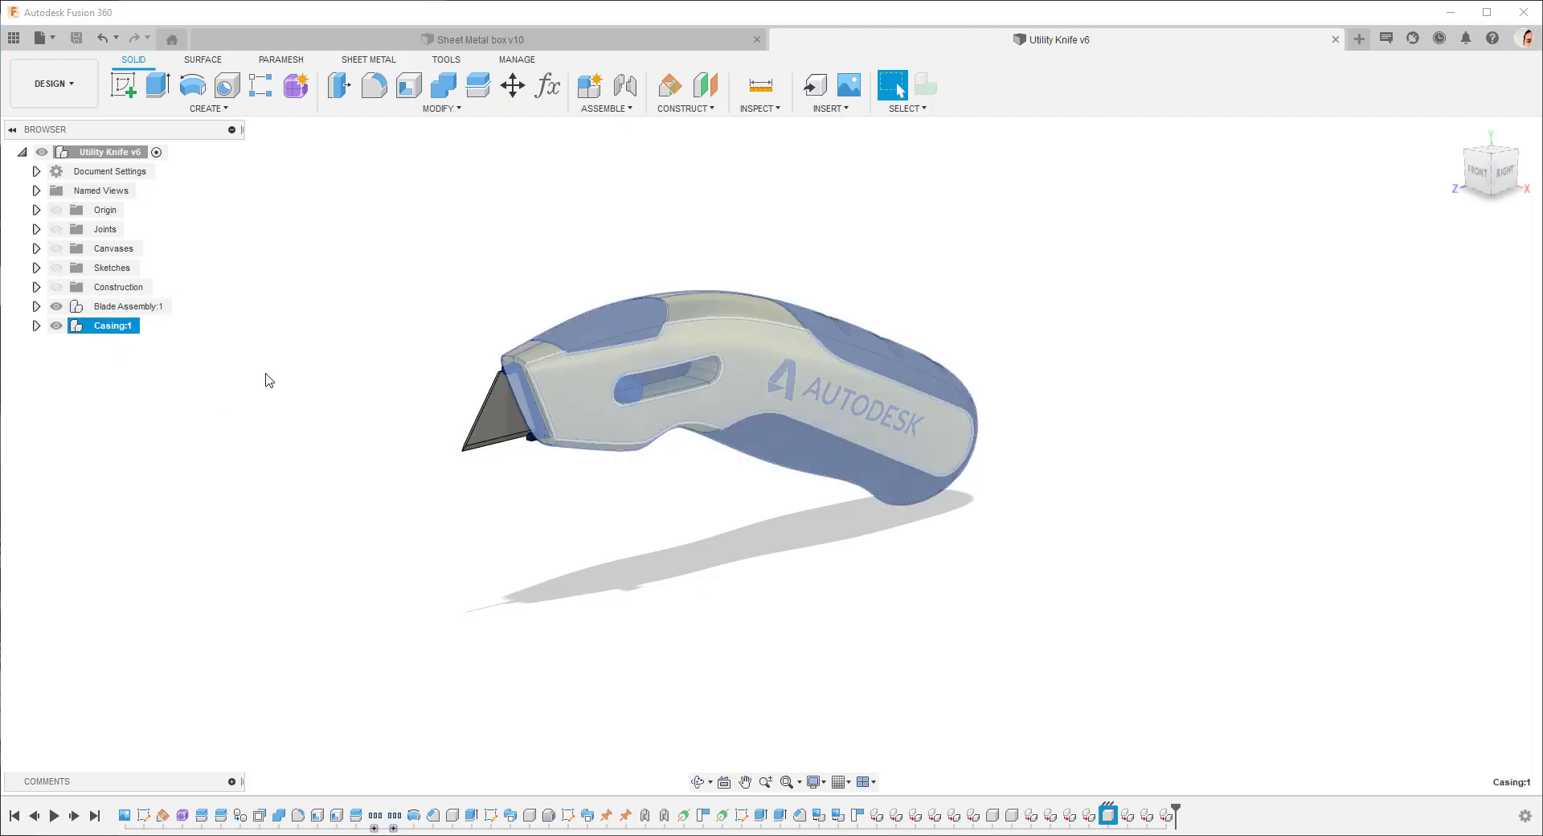
click(165, 210)
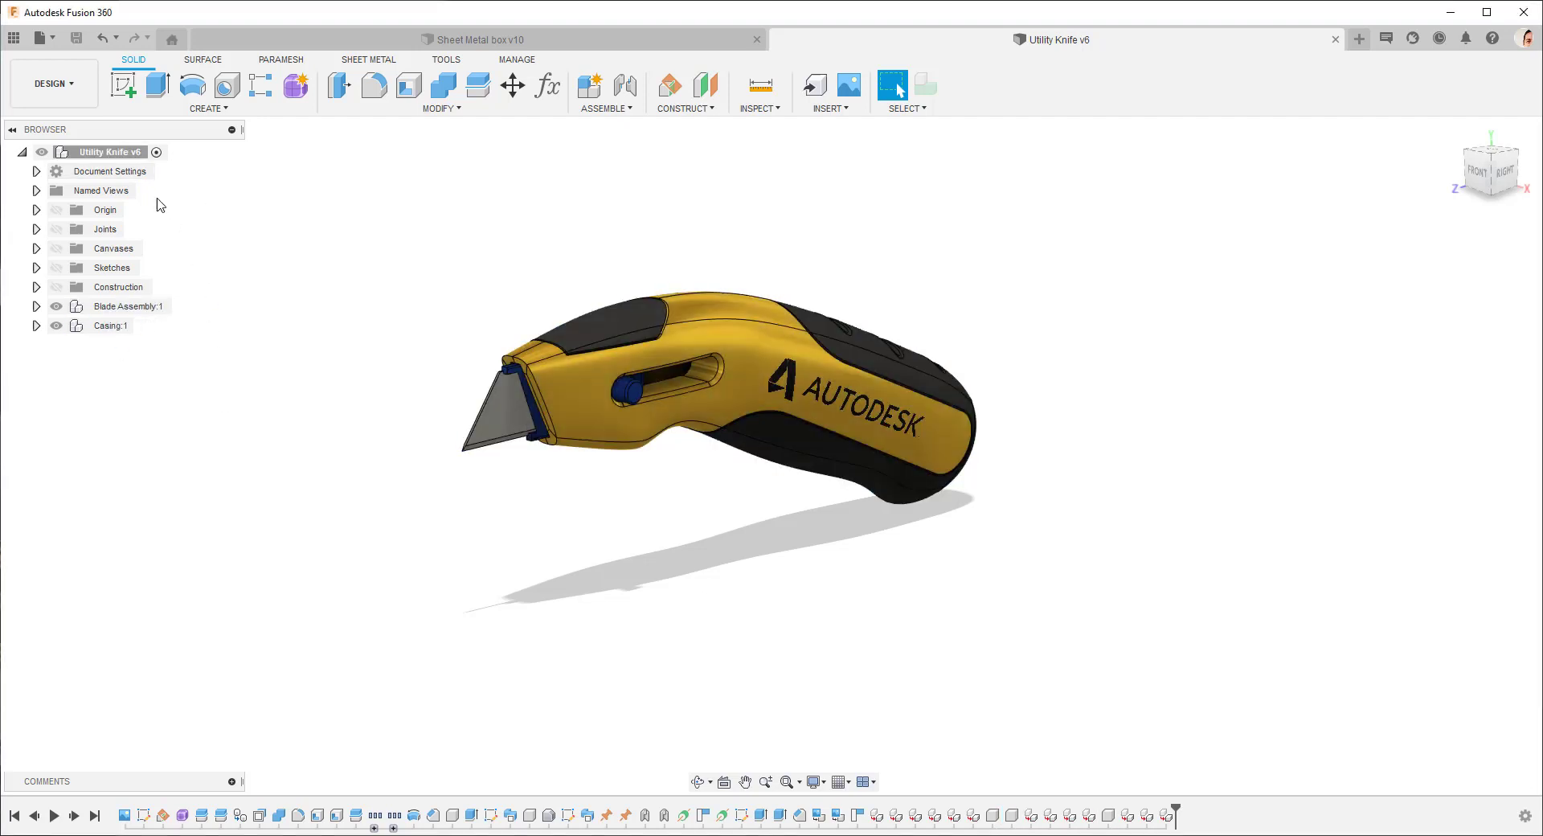
Create a drawing of the Utility Knife v6 root using Smart Template and All Level structure.
right_click(107, 152)
click(180, 184)
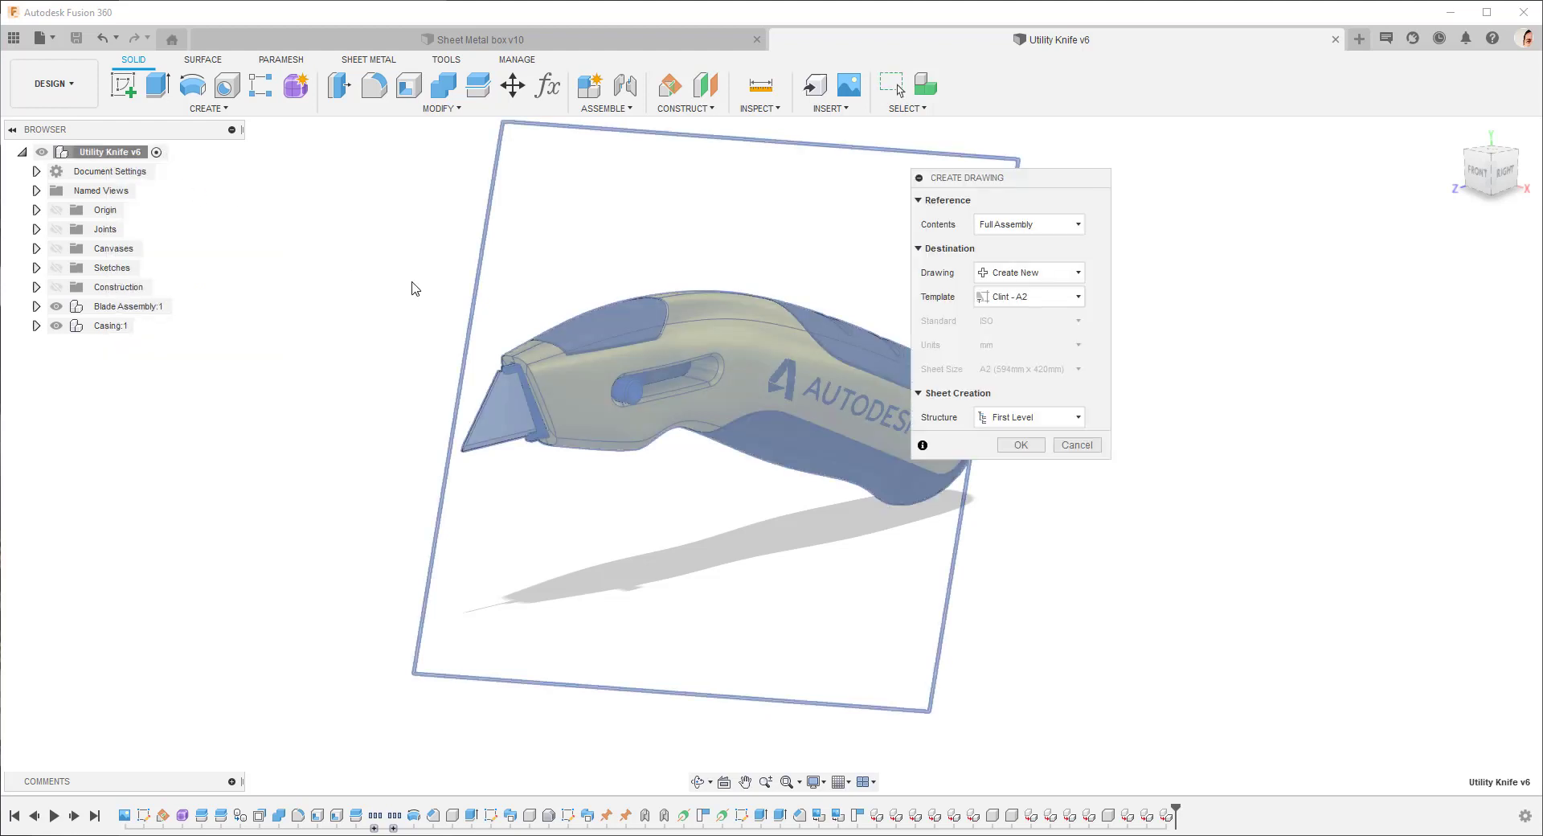
click(1069, 299)
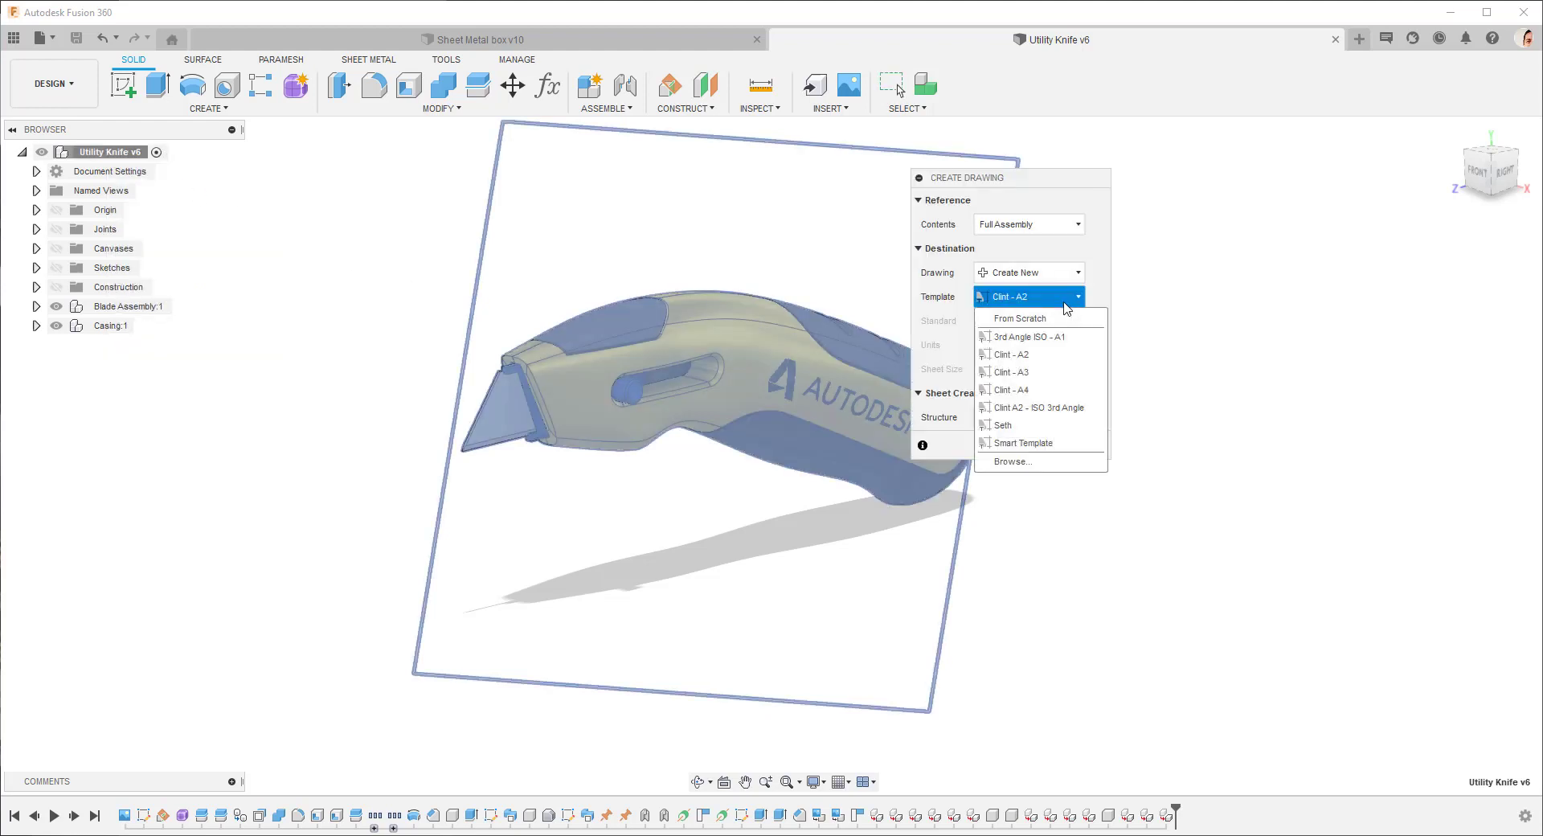
click(1039, 447)
click(1019, 417)
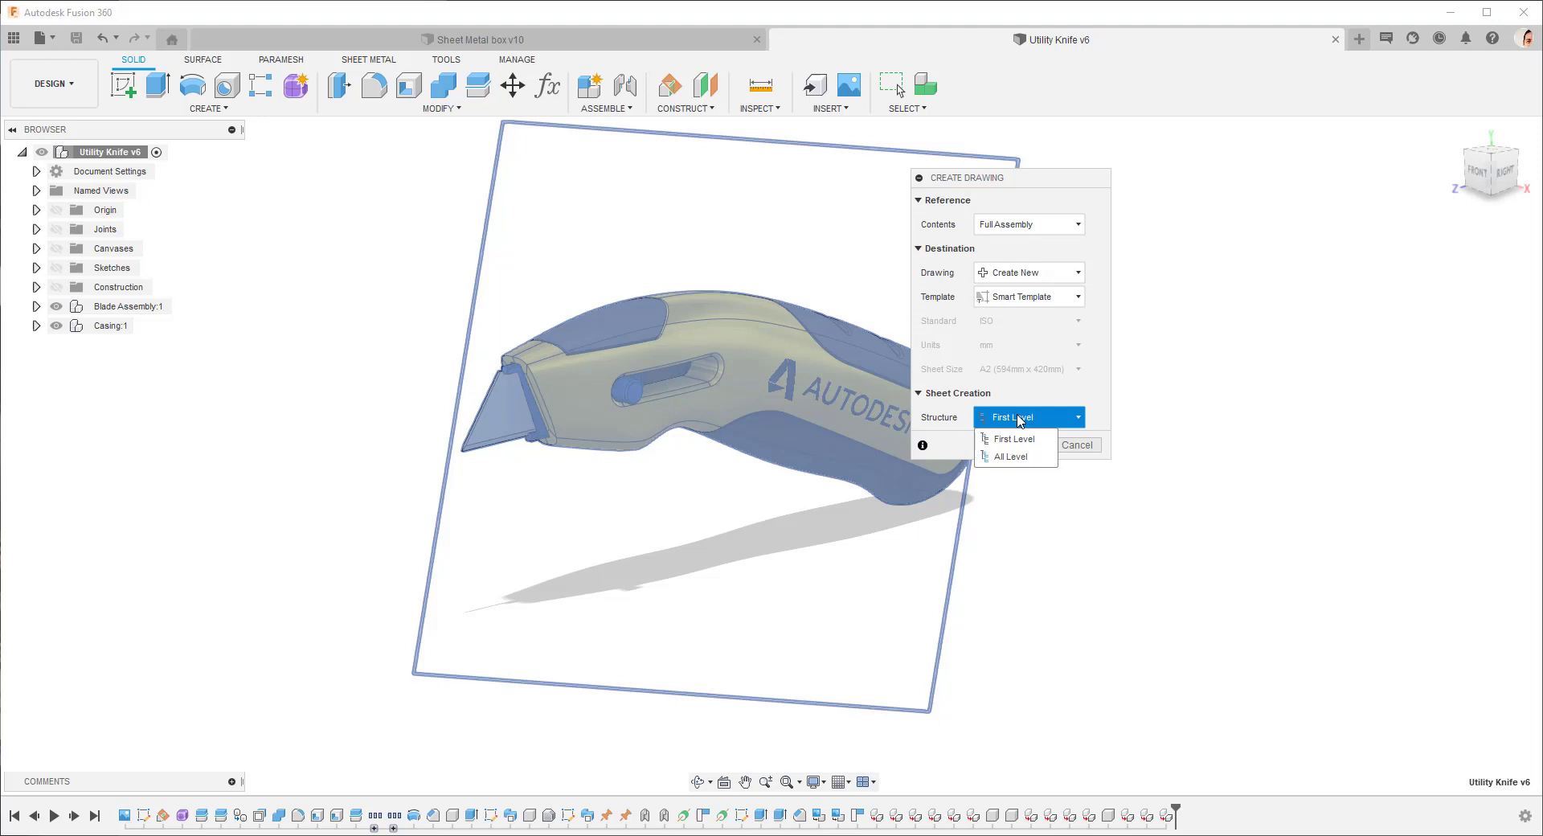
click(958, 409)
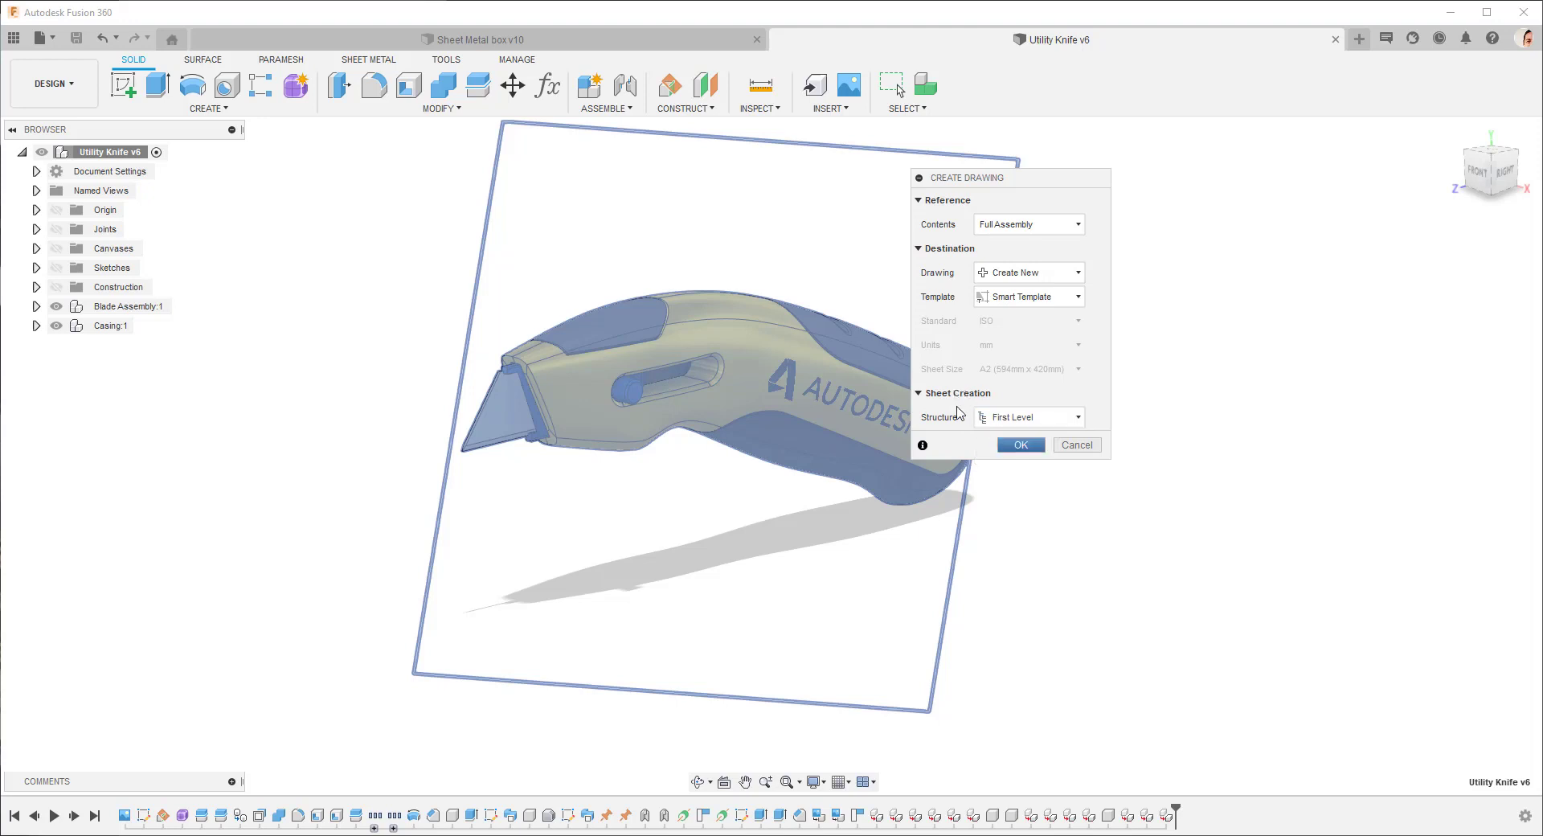
click(1011, 424)
click(1015, 457)
Generate the Utility Knife drawing and review sheets 2–6: storyboard, blade assembly, blade views, casing.
click(1021, 447)
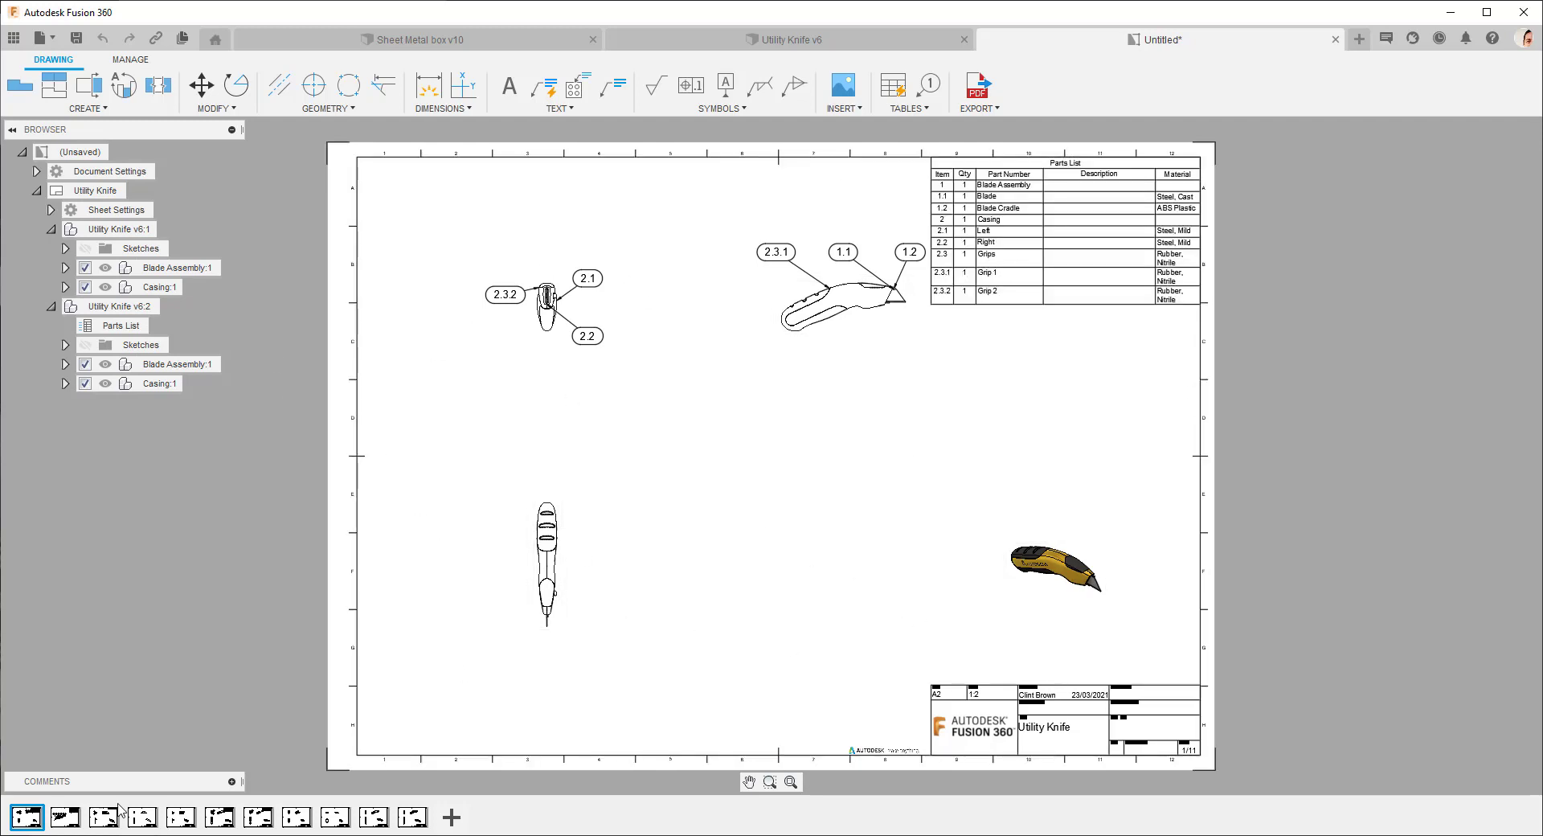
click(65, 817)
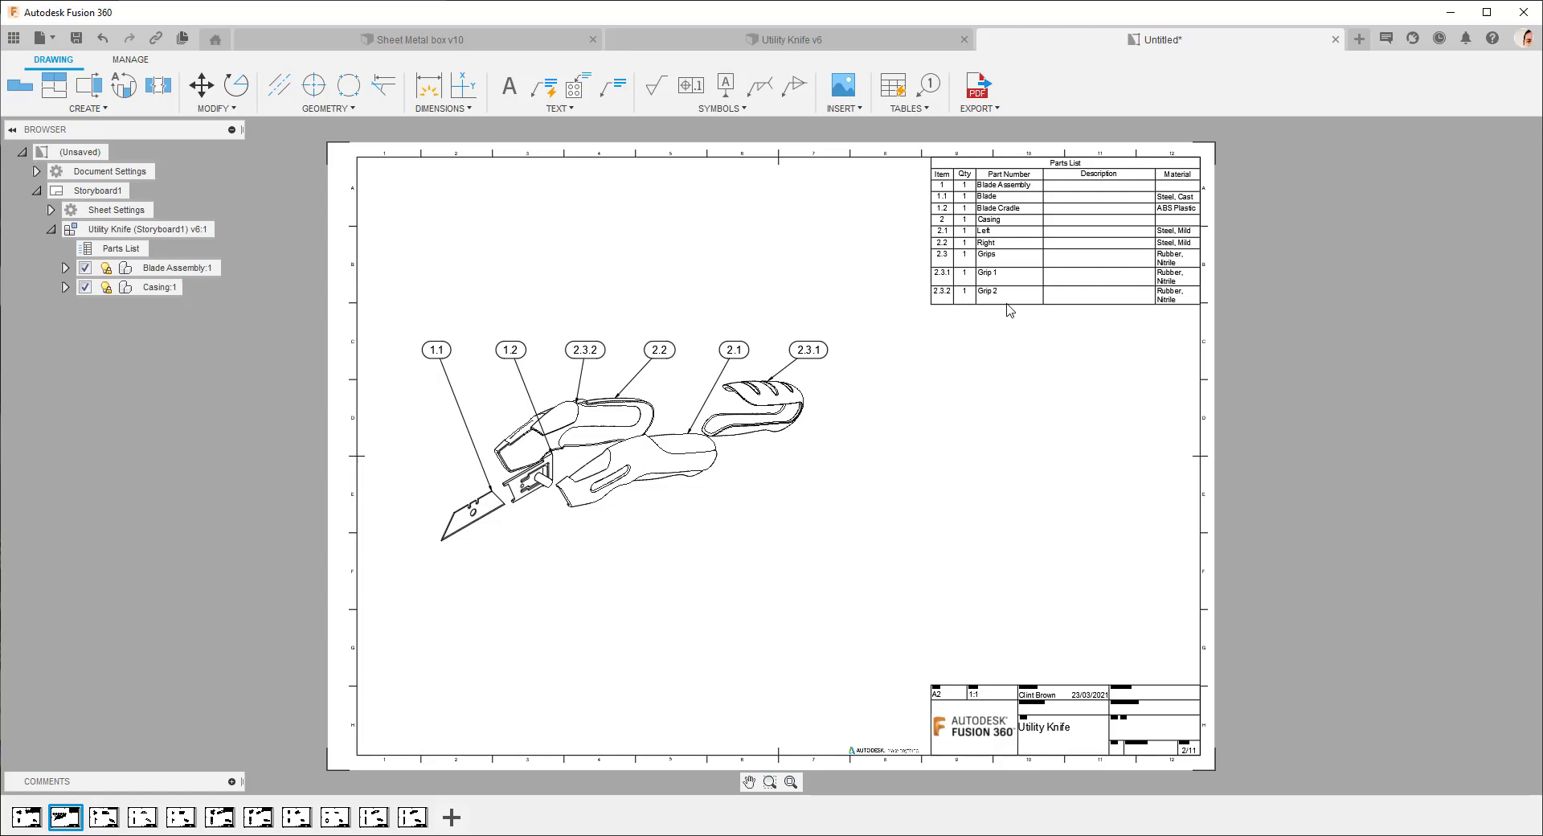
click(105, 818)
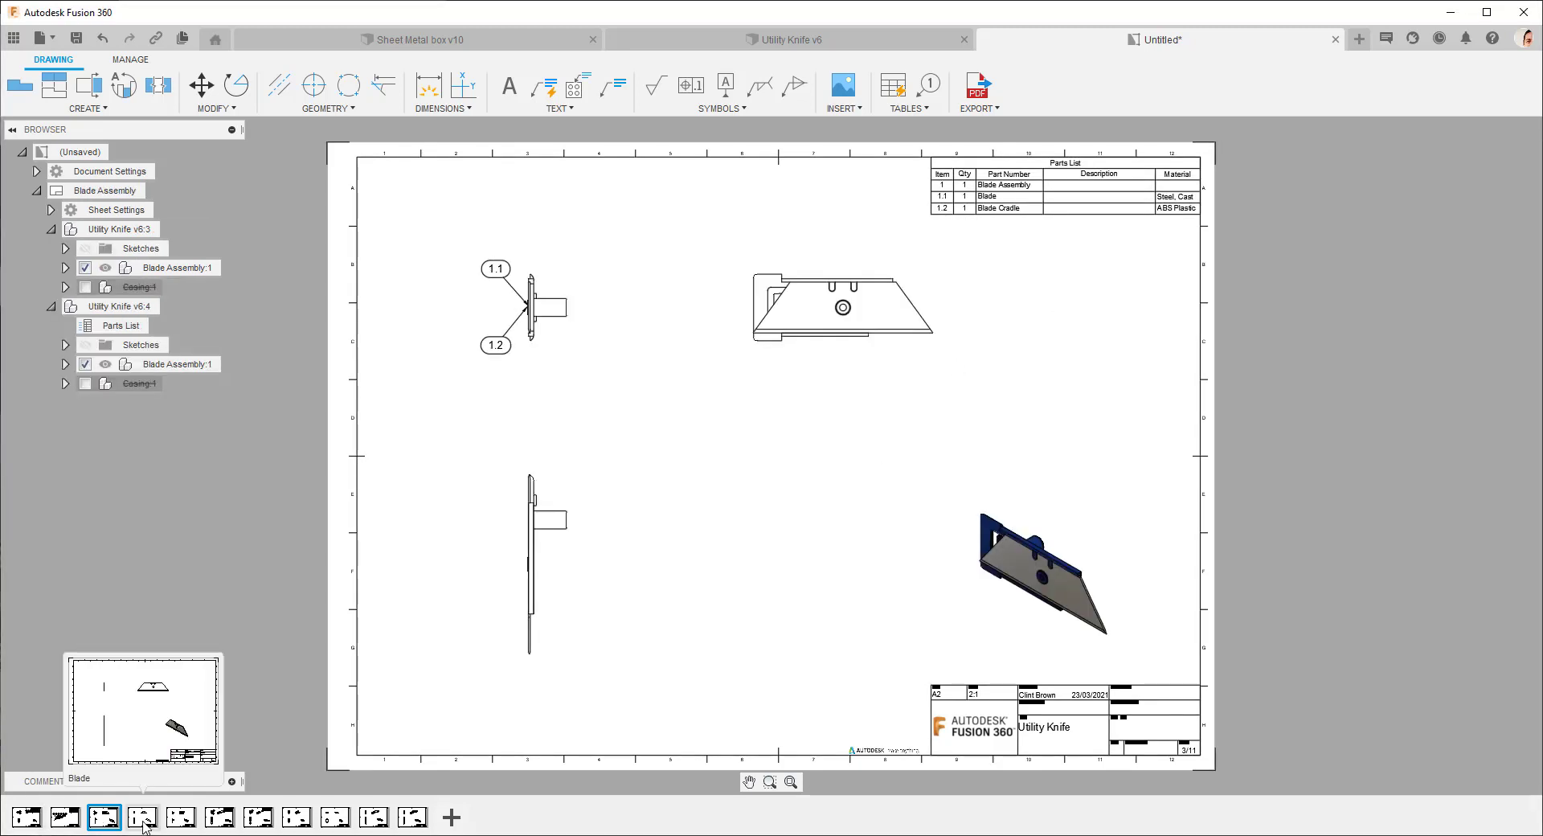
click(142, 817)
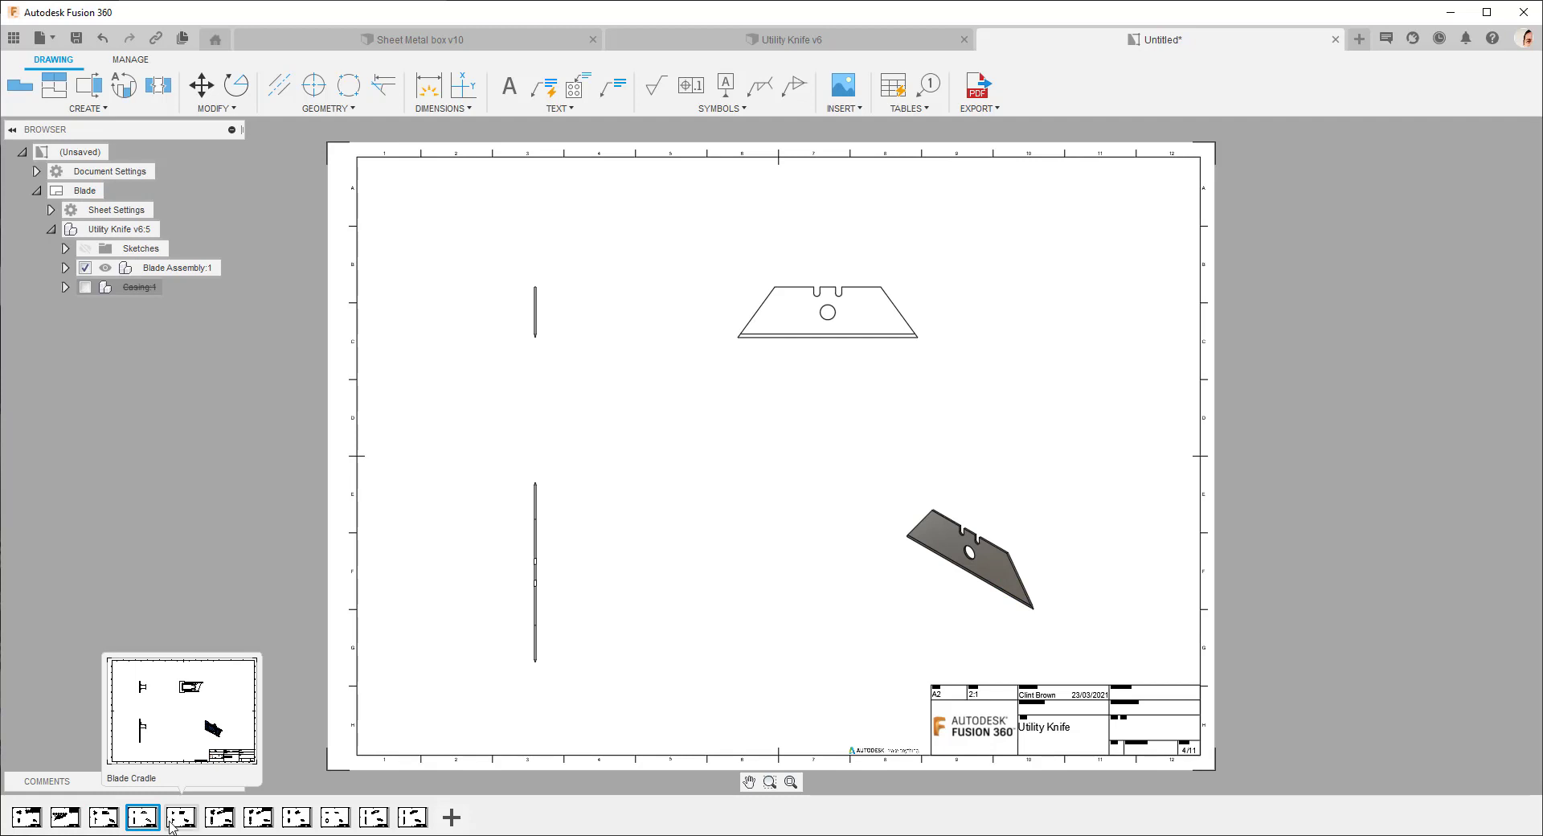
click(177, 818)
click(219, 819)
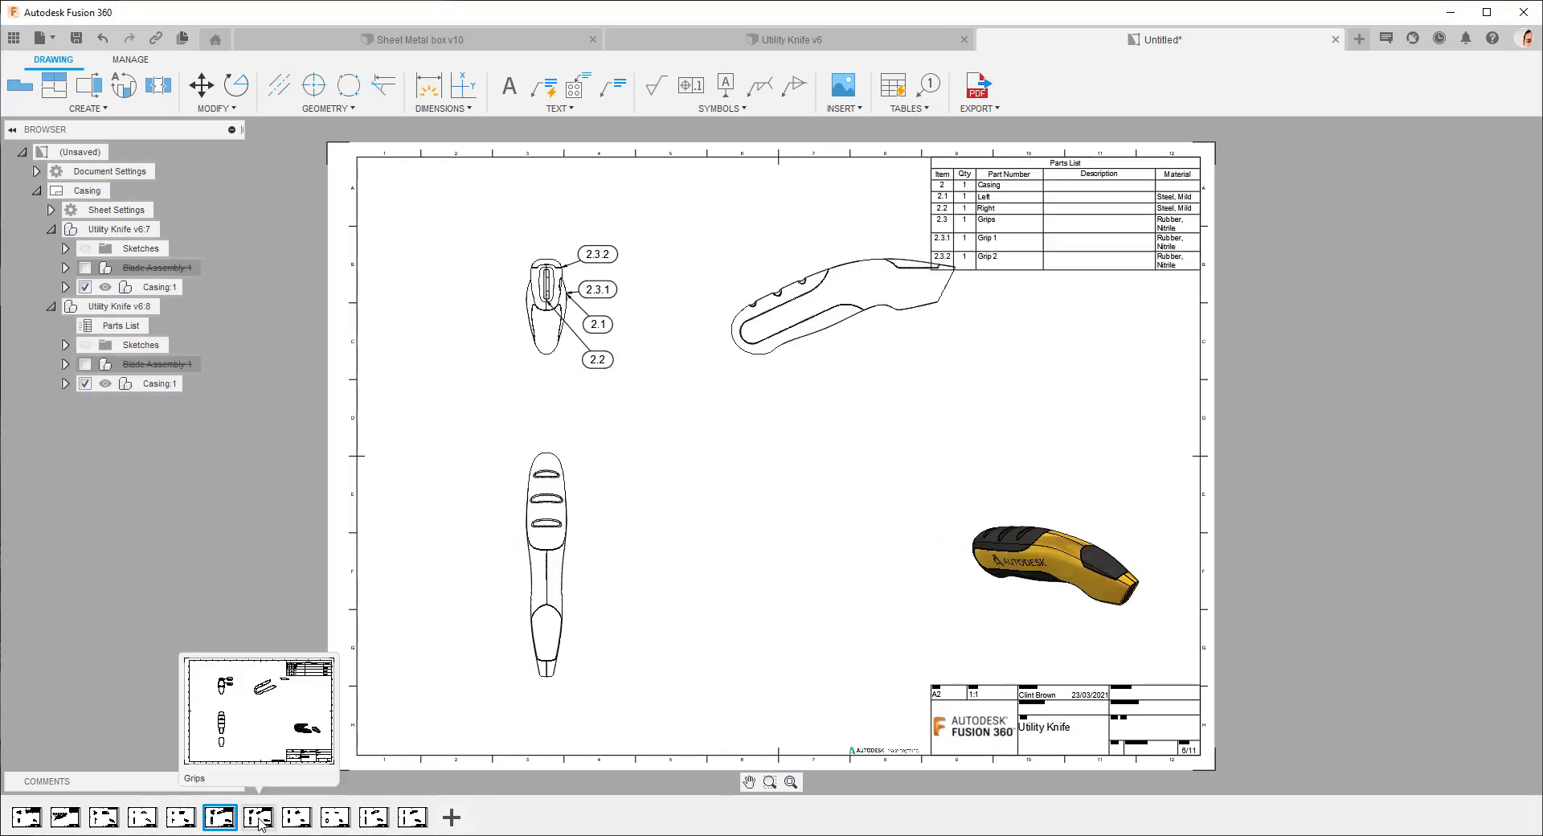
Review sheets 7–11, covering the grips and the right and left casing halves, then close the drawing.
click(260, 819)
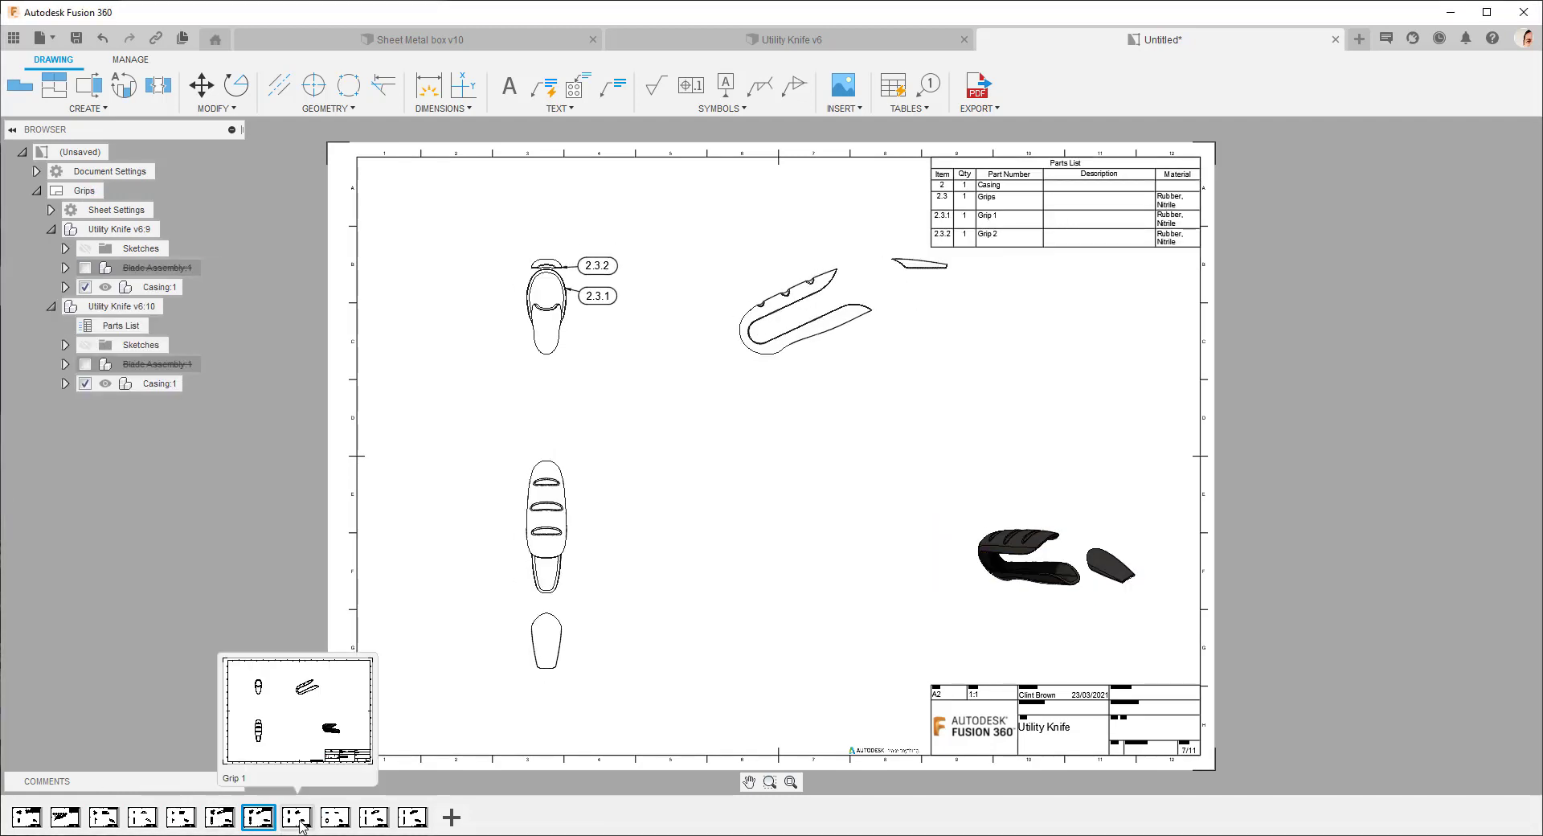
click(332, 820)
click(374, 820)
click(412, 827)
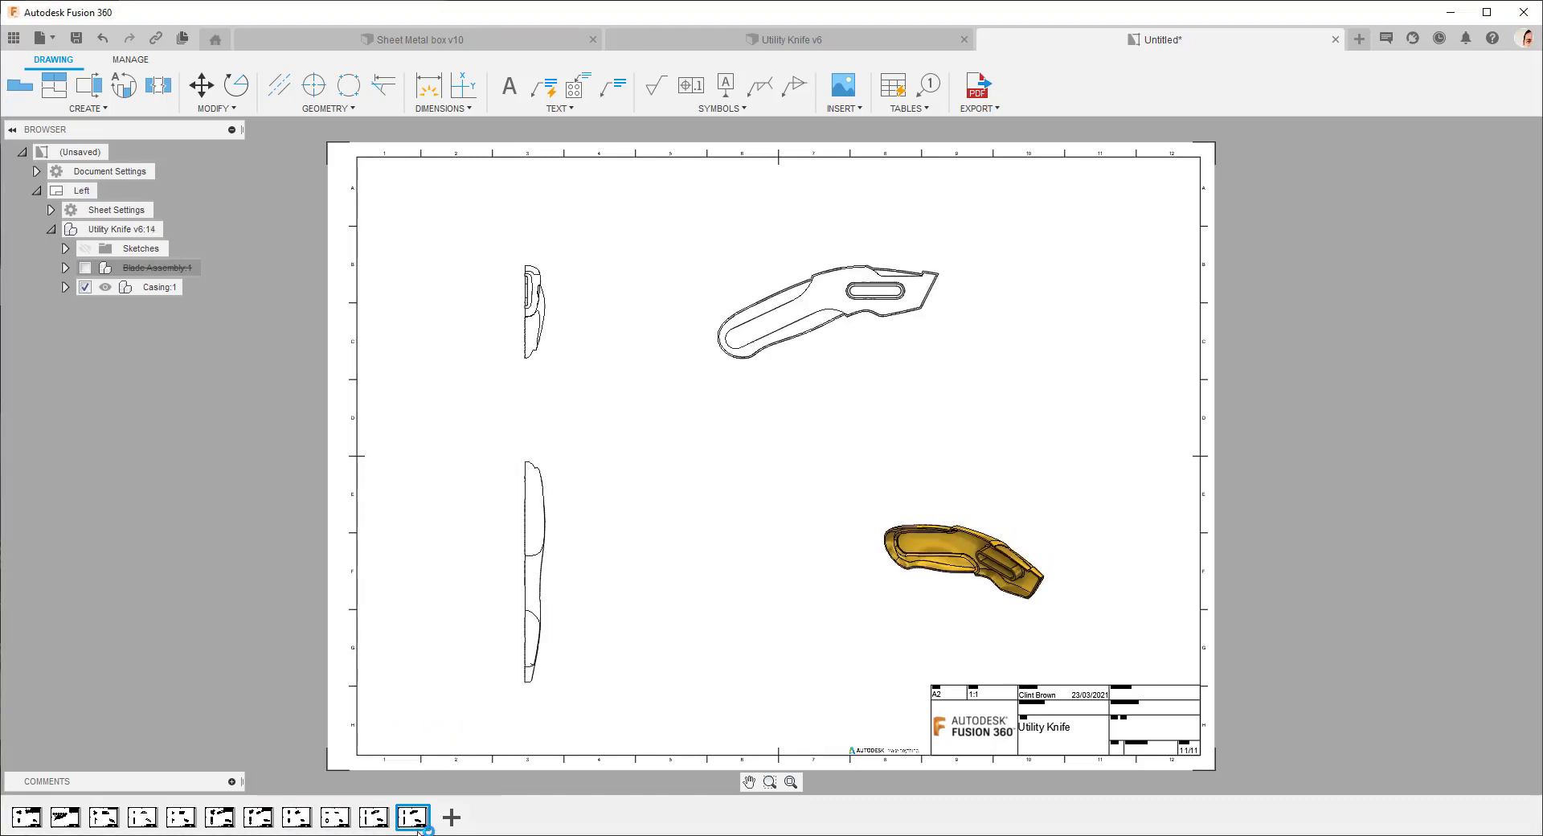
click(1336, 39)
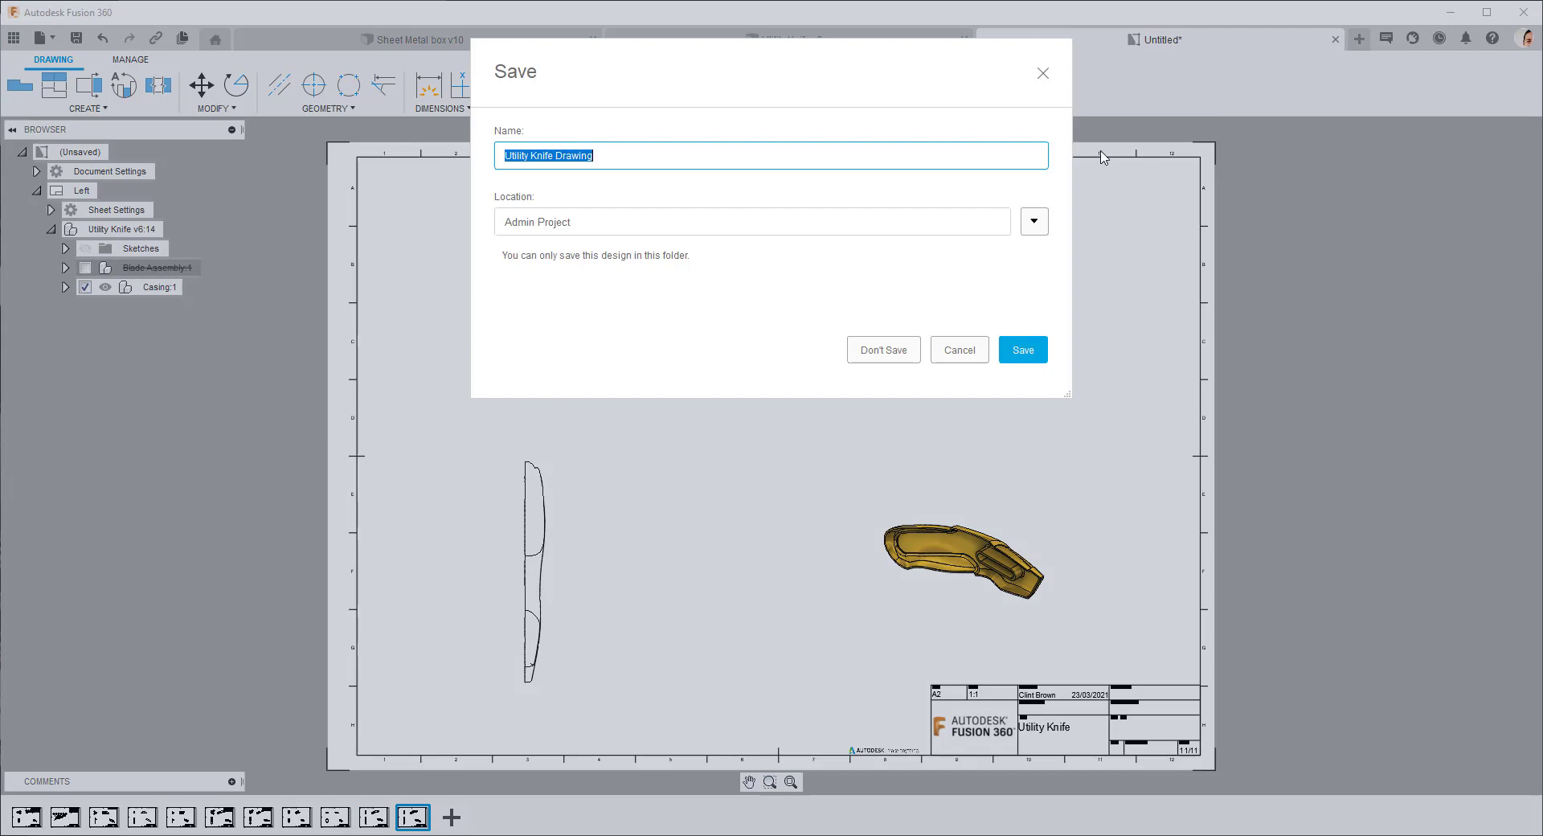
Discard the knife drawing, then cycle the Sheet Metal box v10 design through Animation back to Design.
click(886, 355)
click(375, 40)
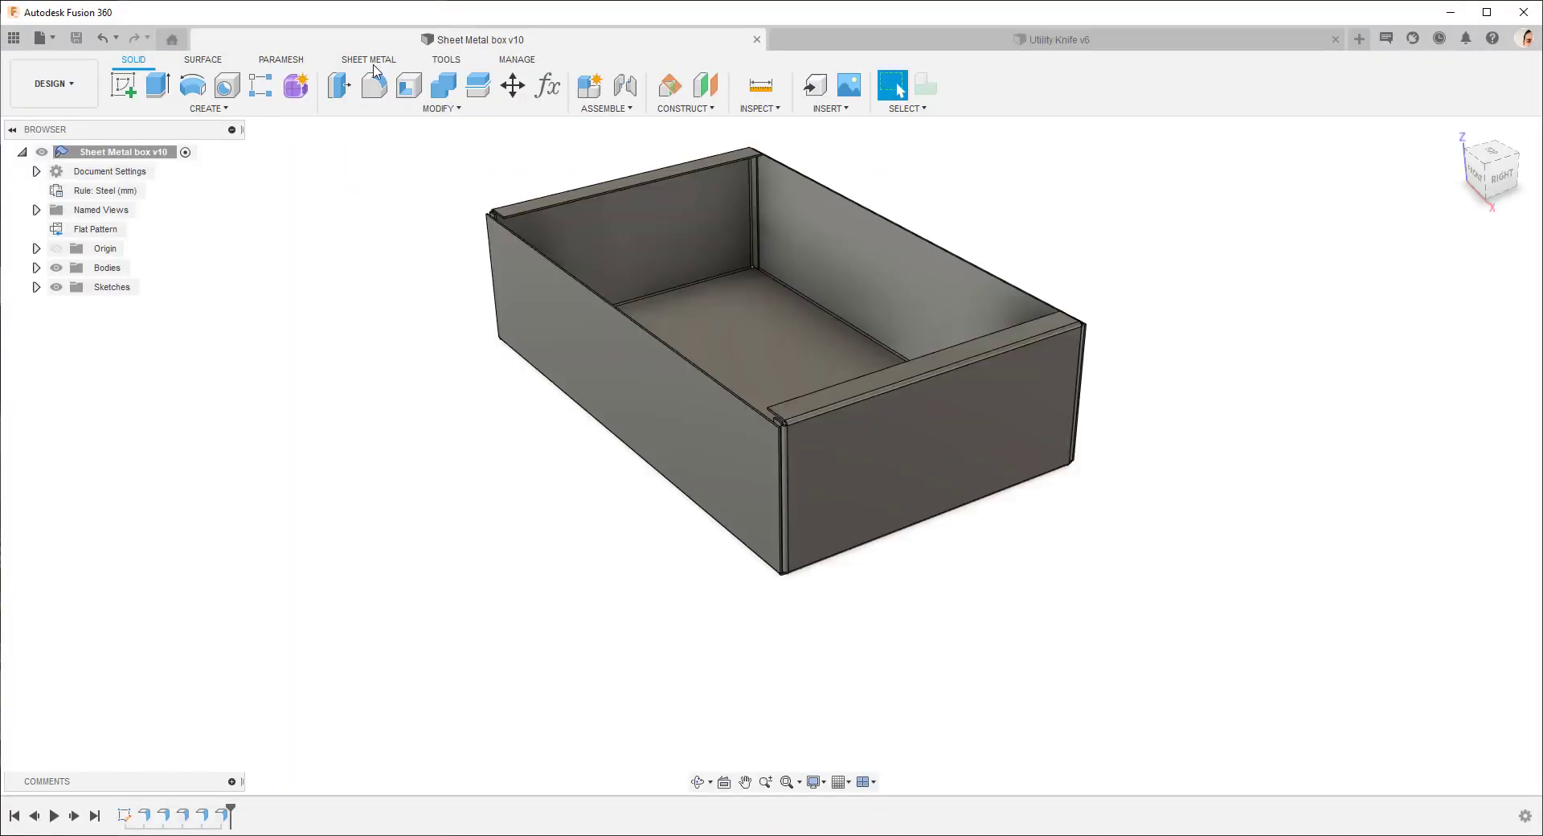
click(64, 84)
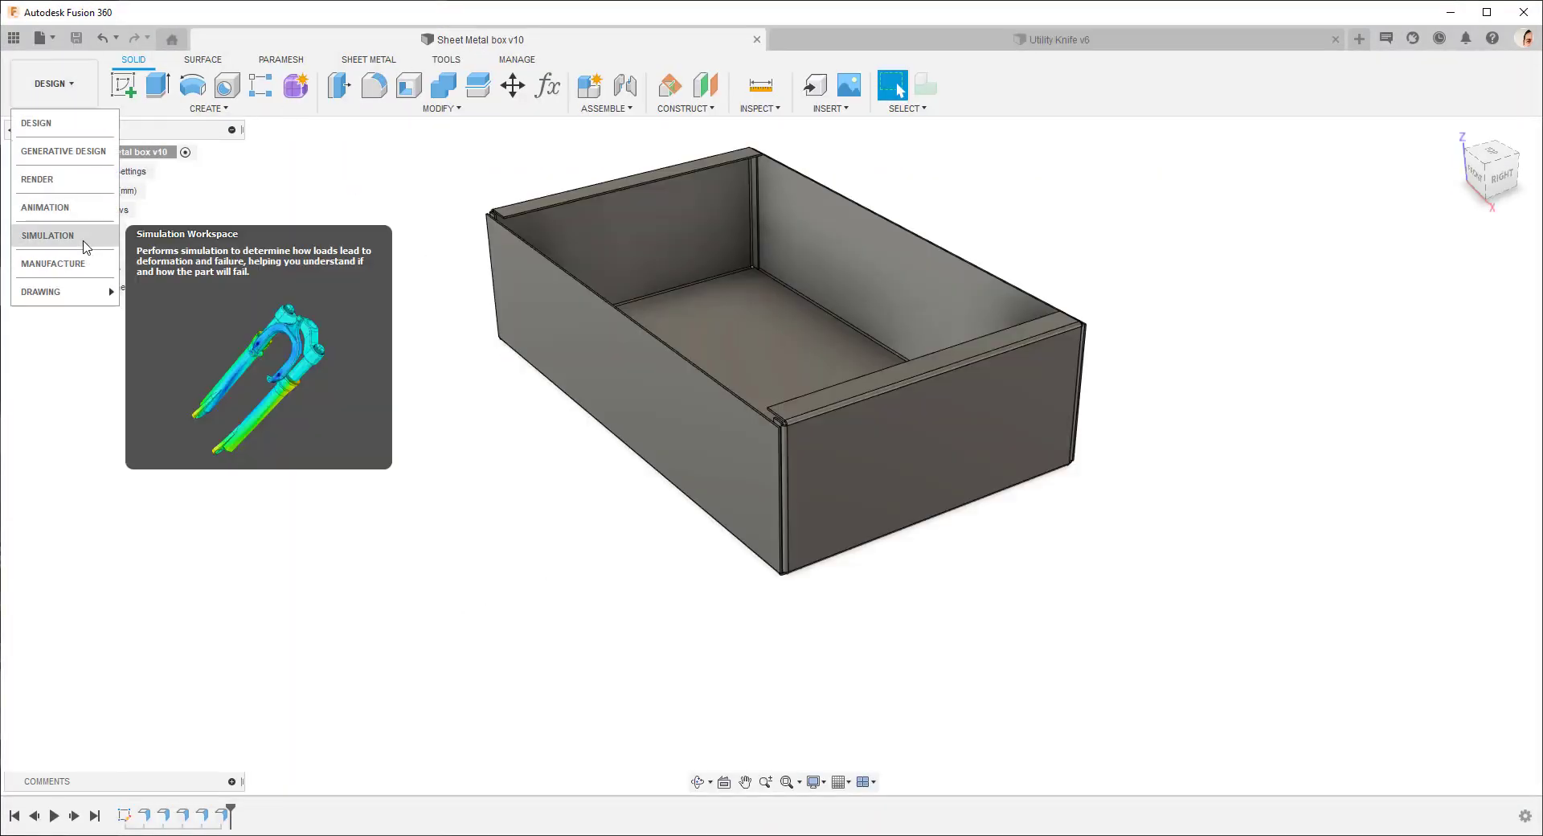
click(81, 208)
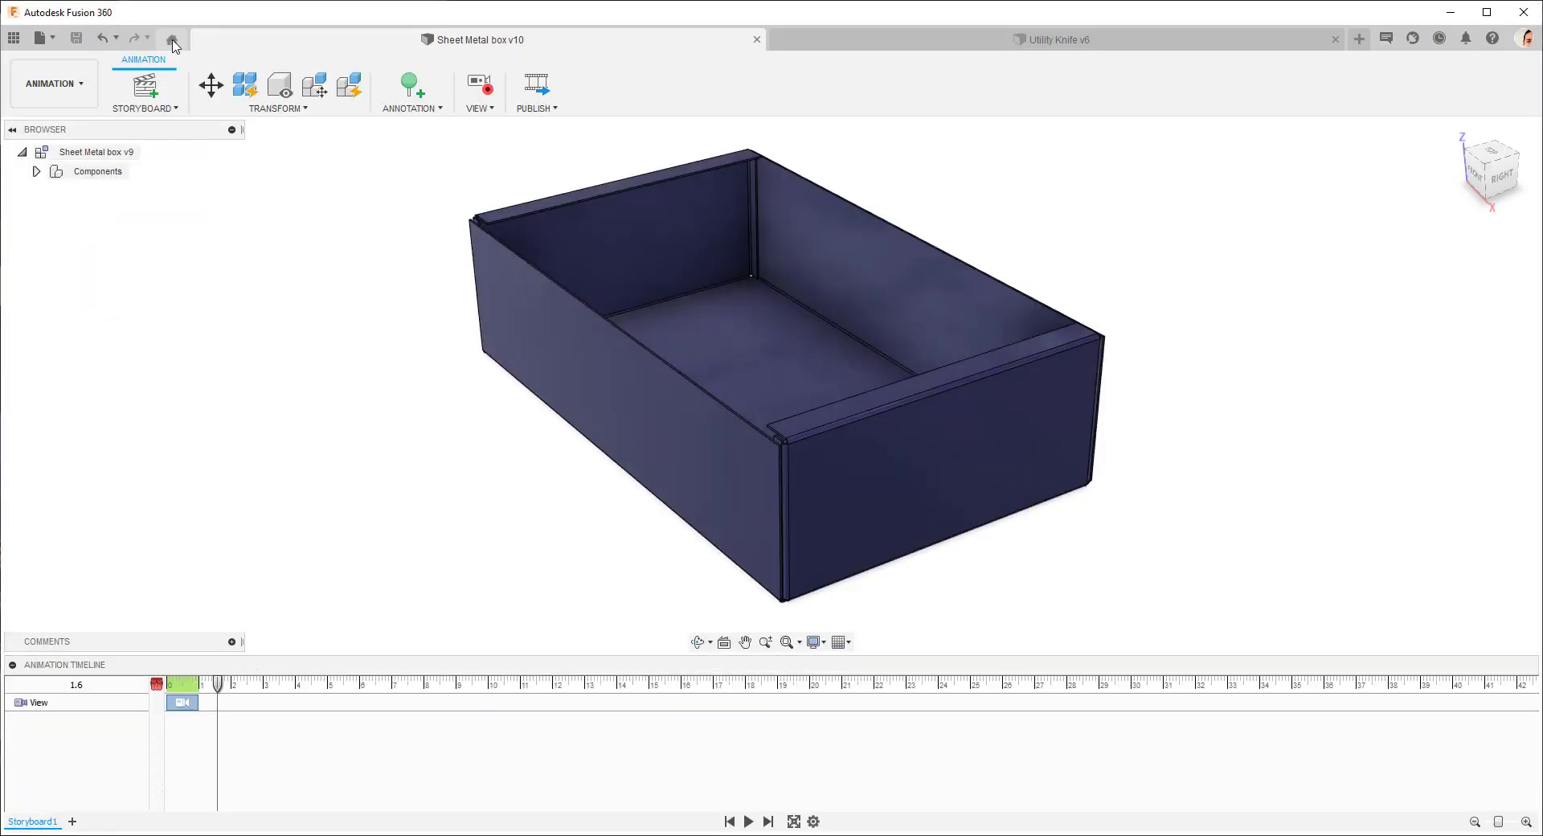
click(54, 84)
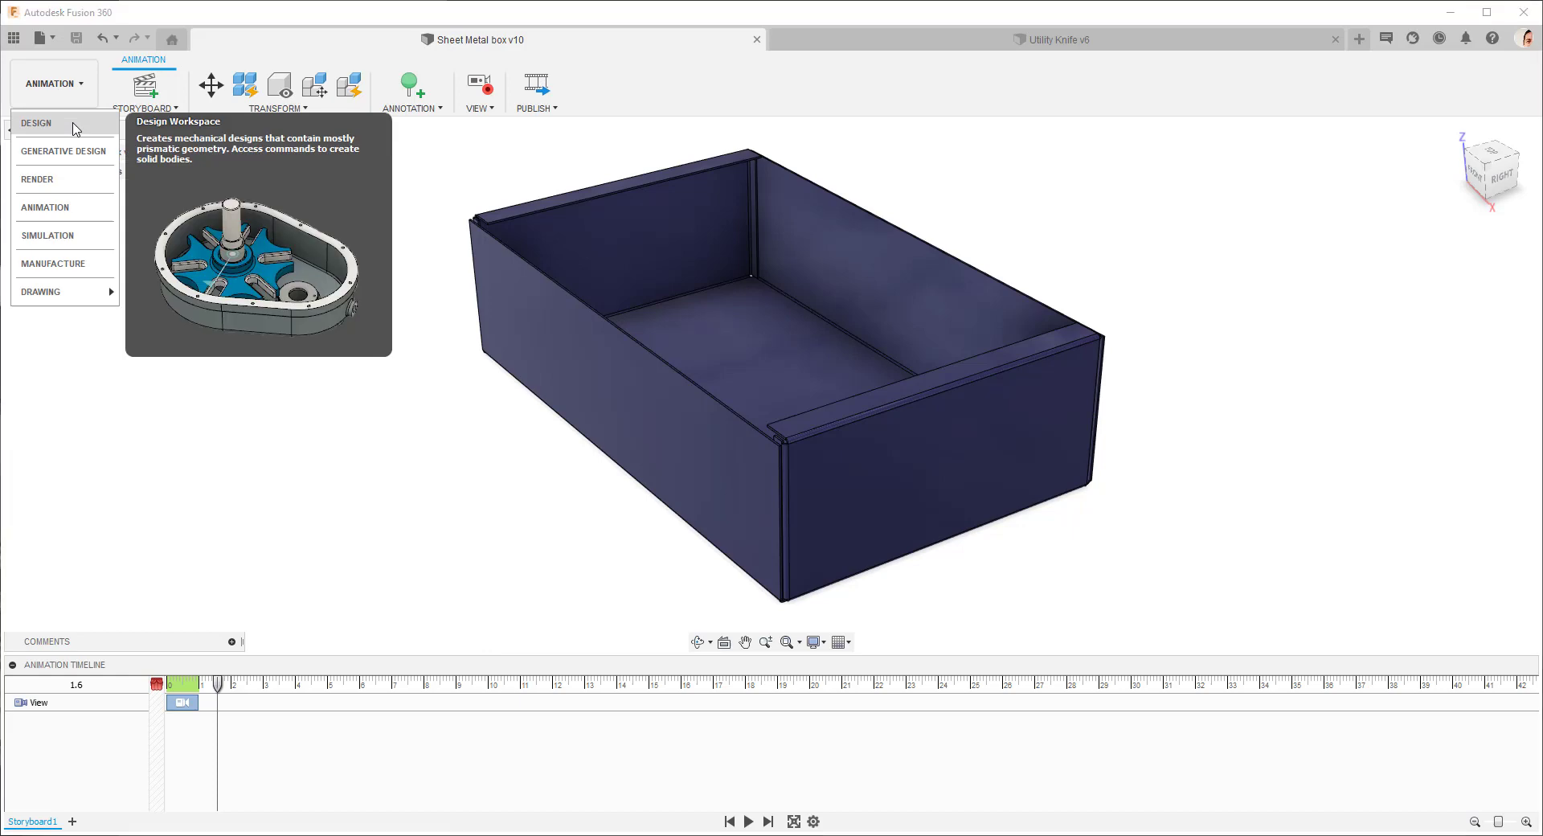
click(49, 122)
Create a drawing of the whole sheet-metal box from the Smart Template.
right_click(124, 152)
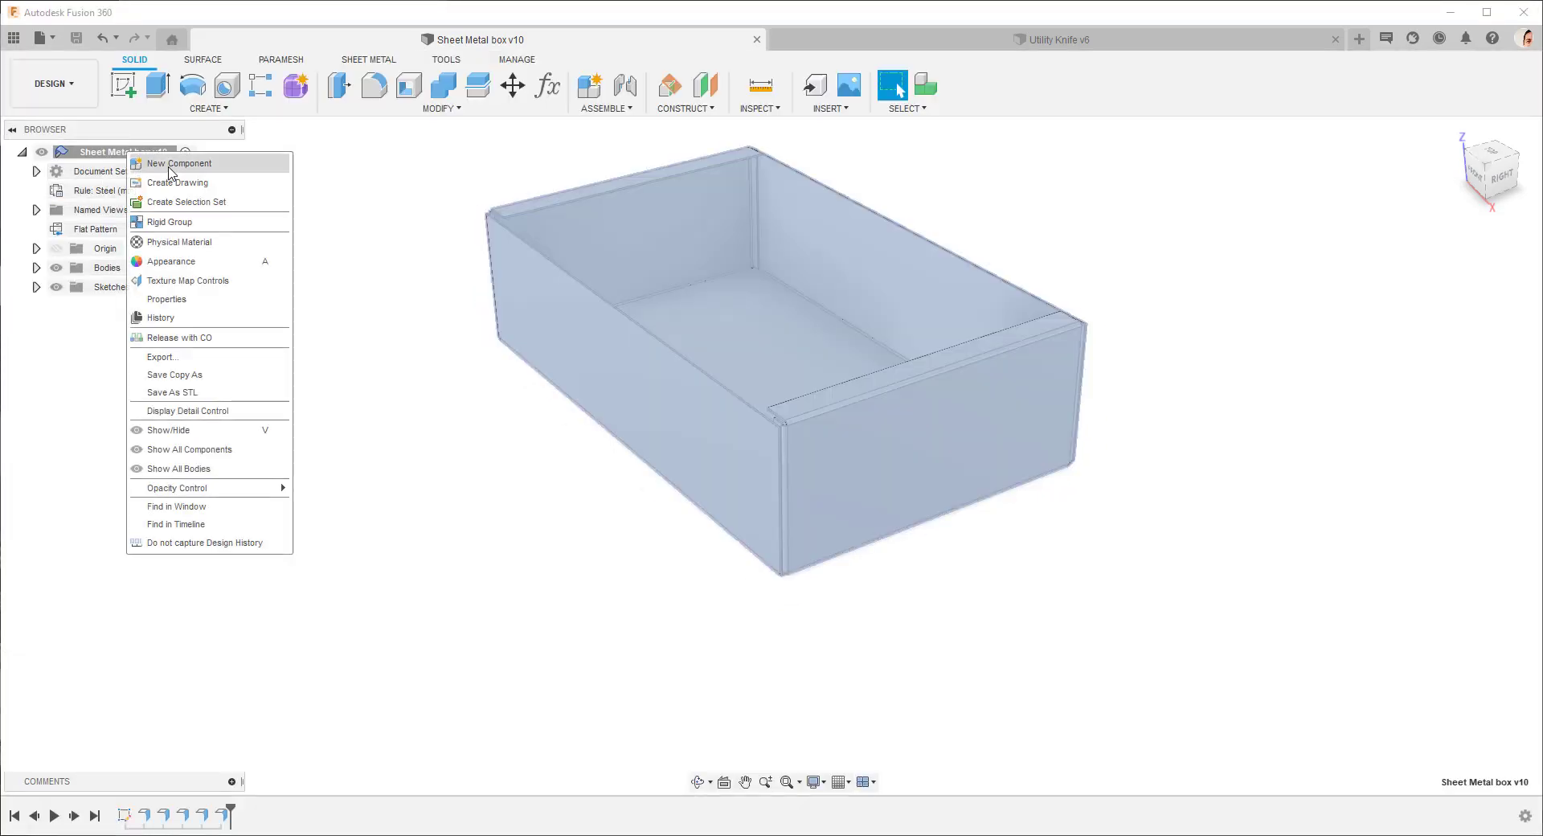
click(183, 187)
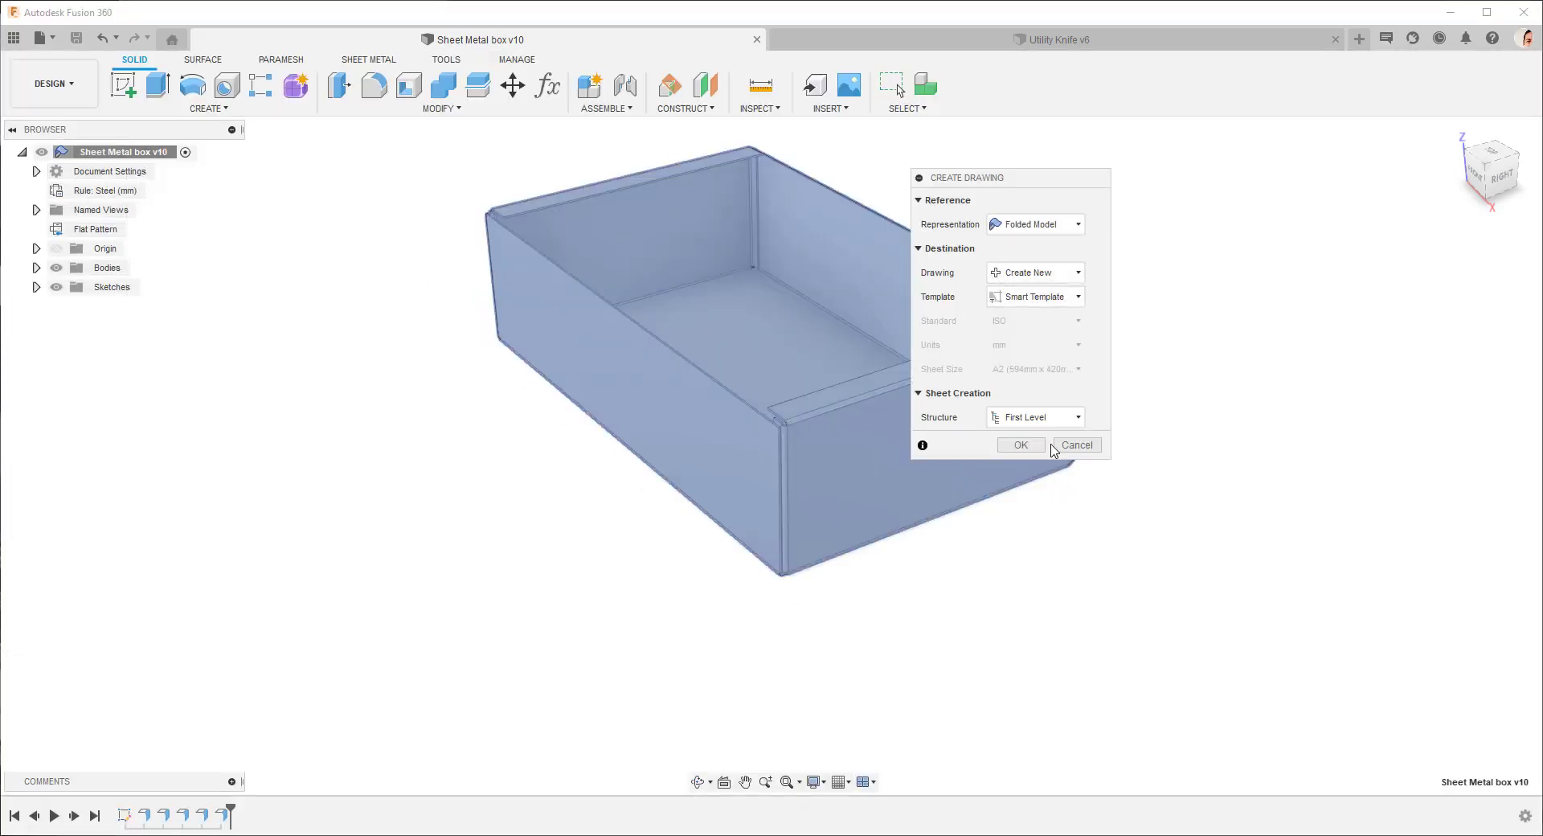
click(1018, 446)
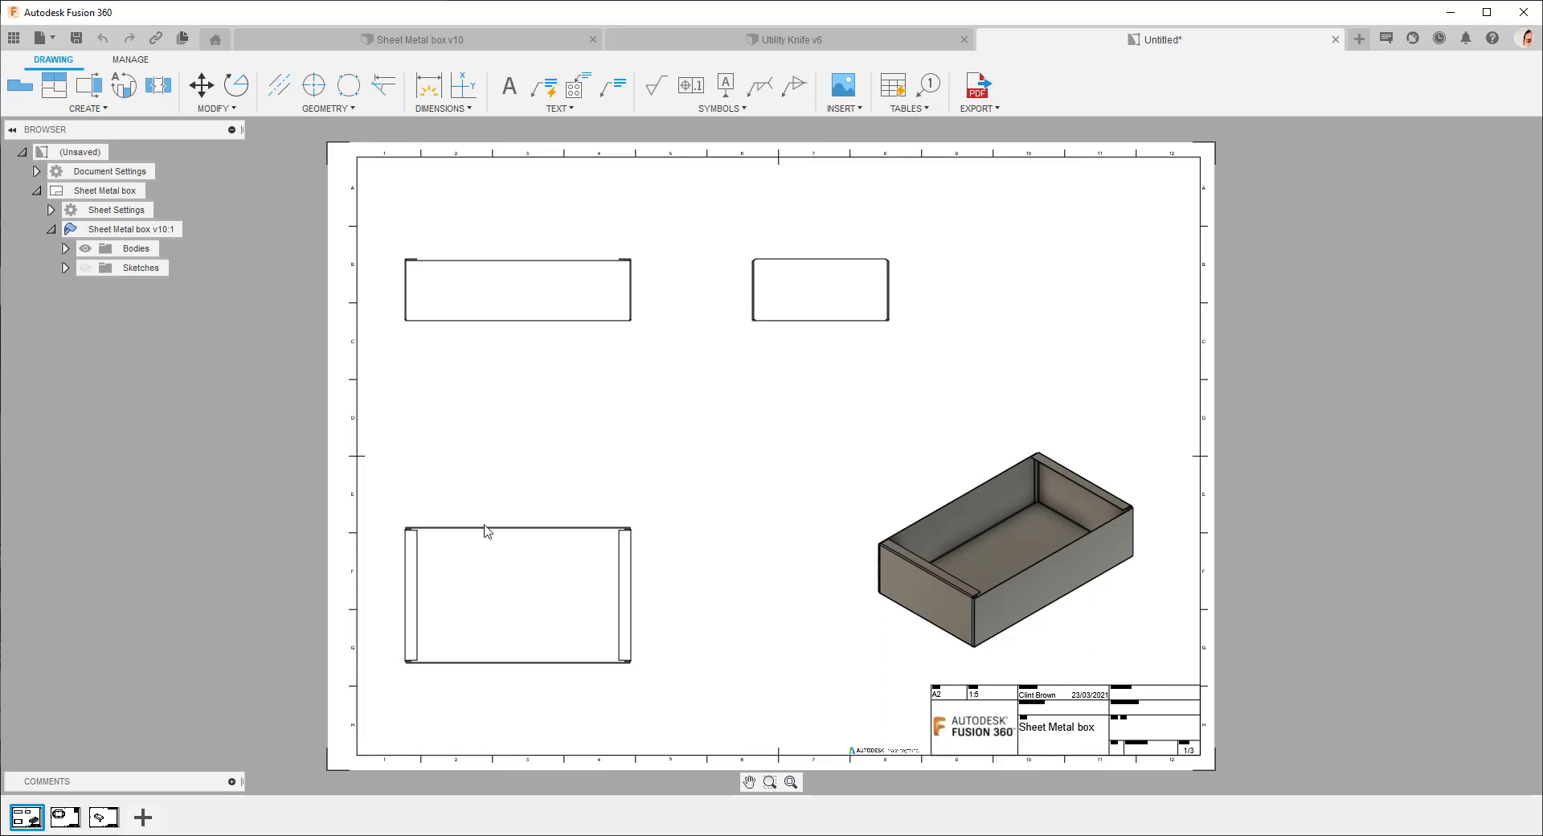
Review sheet 2's flat pattern with bend table and sheet 3's ballooned isometric with parts list.
click(65, 817)
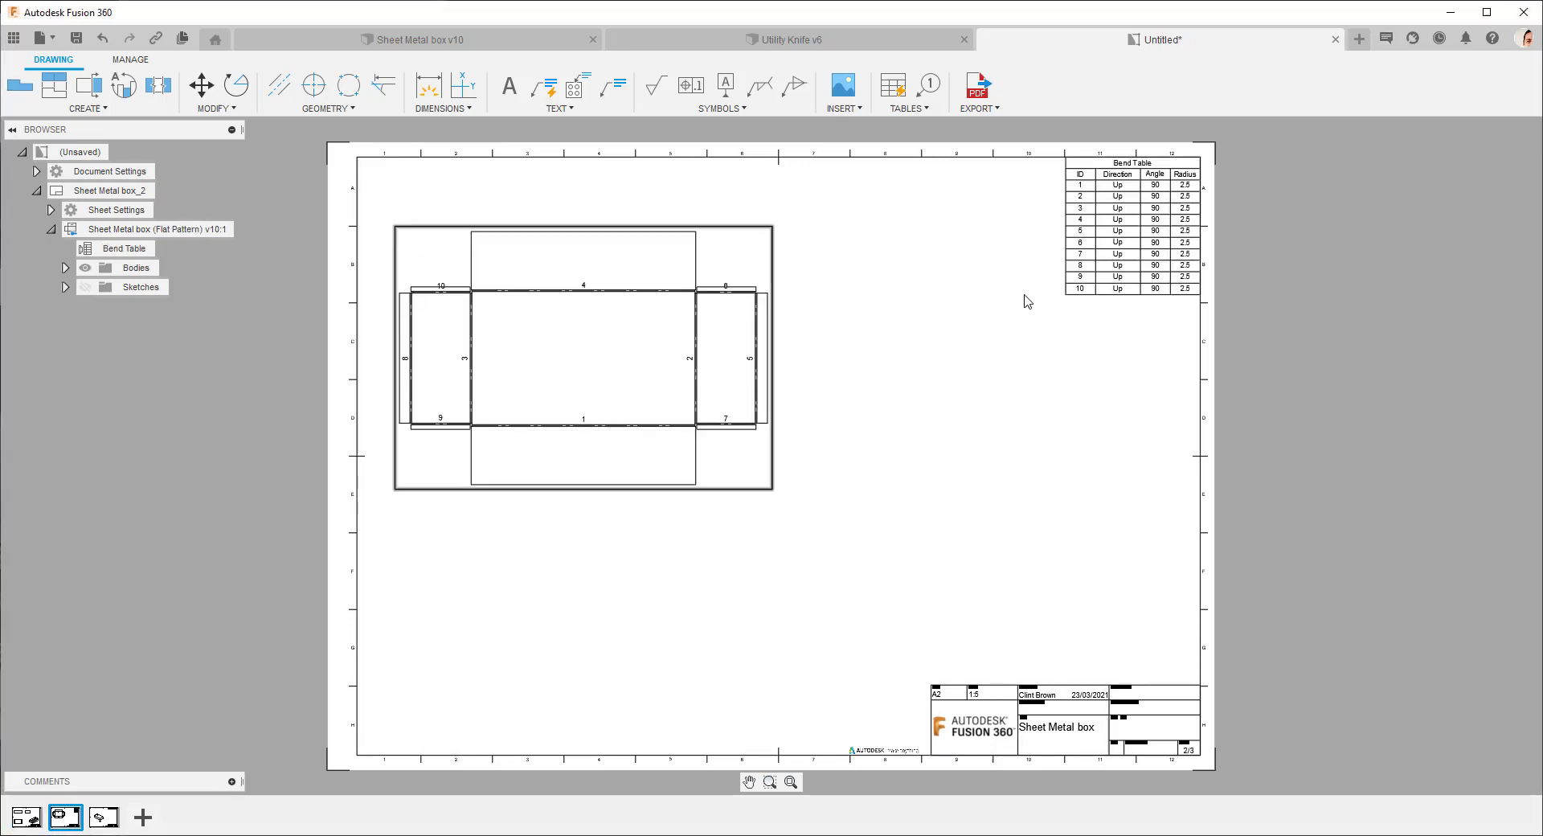
click(104, 818)
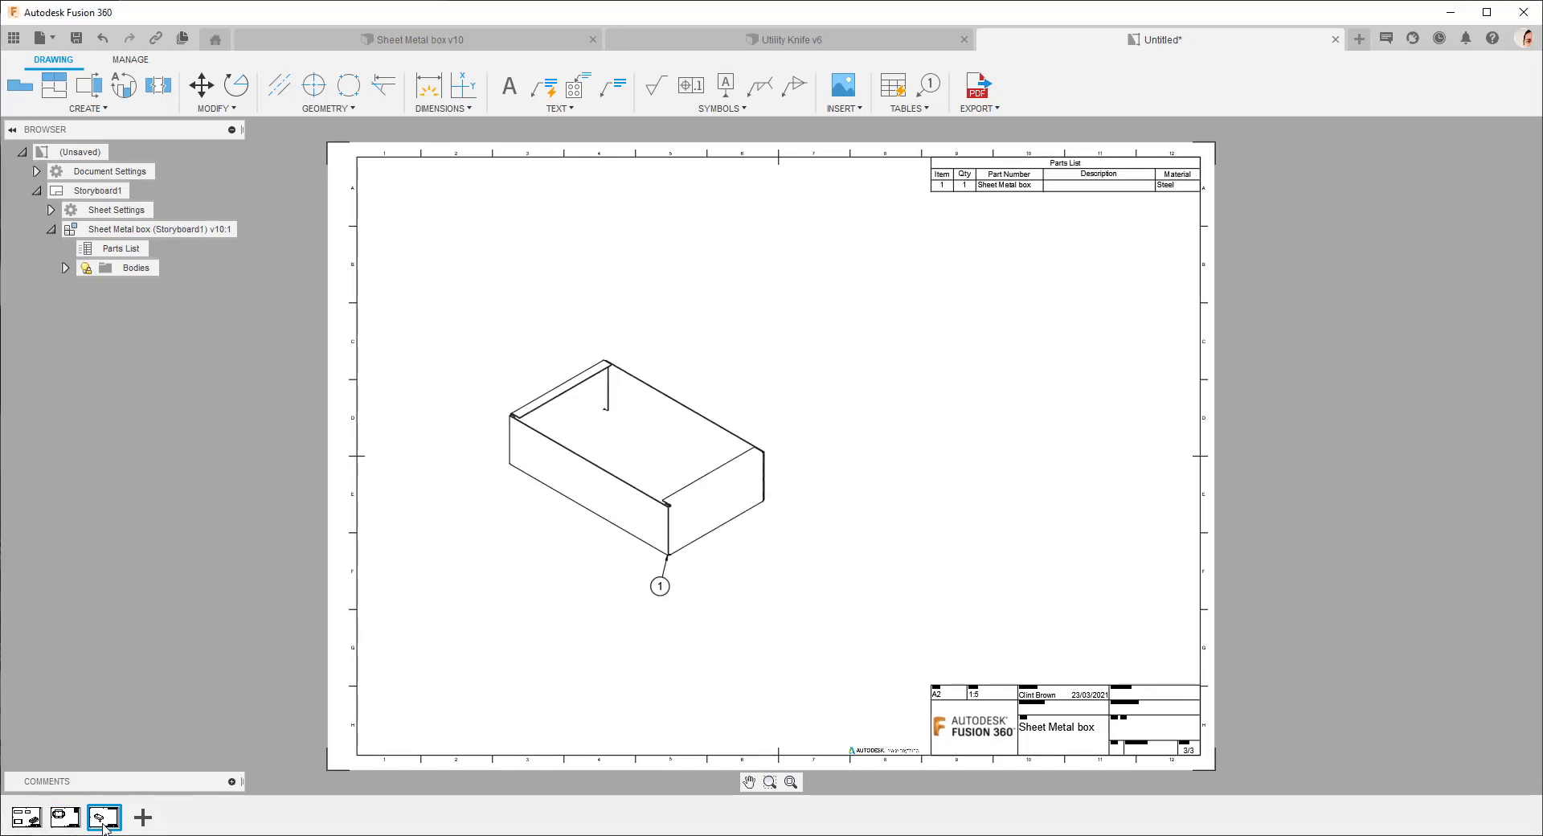